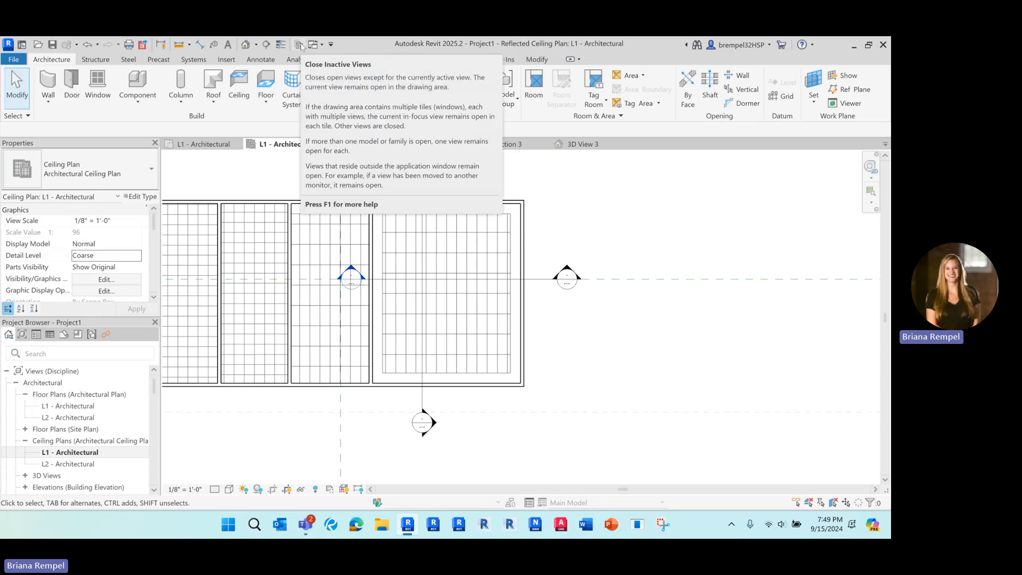
# Close all inactive views, keeping only the L1 - Architectural ceiling plan open with all four rooms in view.
pyautogui.click(301, 46)
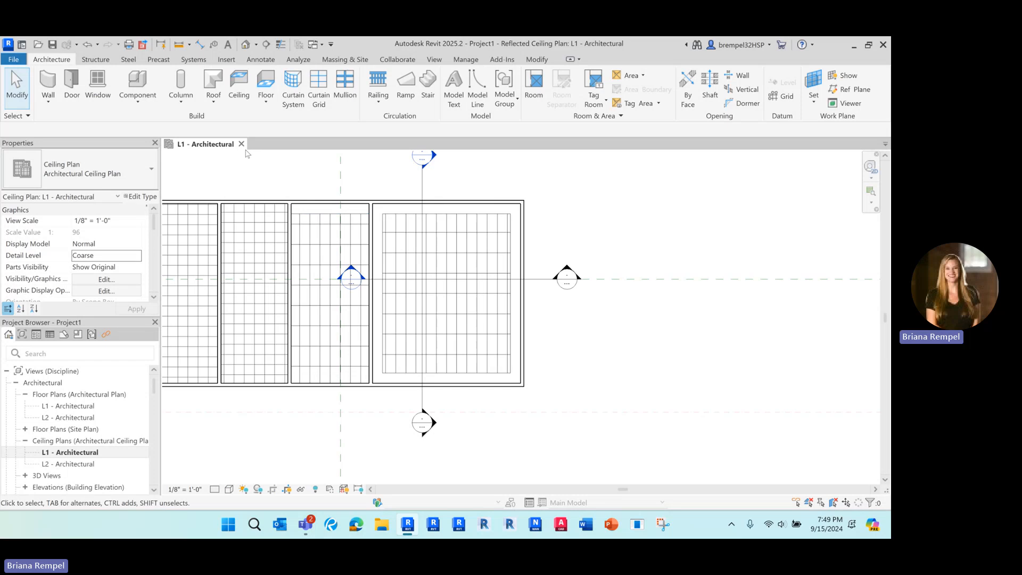
pyautogui.moveTo(285, 205); pyautogui.dragTo(449, 217, button='middle')
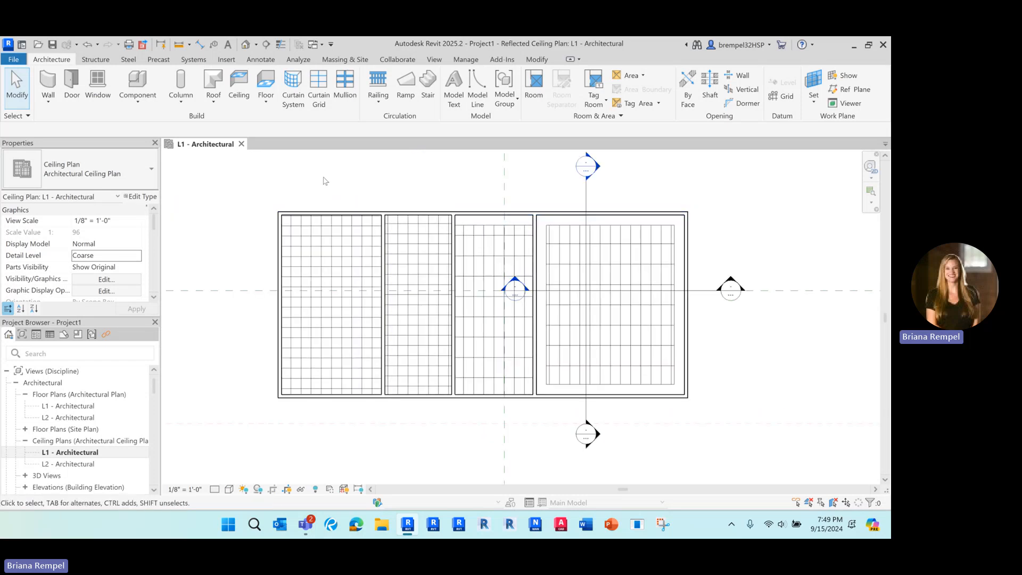
pyautogui.moveTo(327, 207); pyautogui.dragTo(319, 207, button='middle')
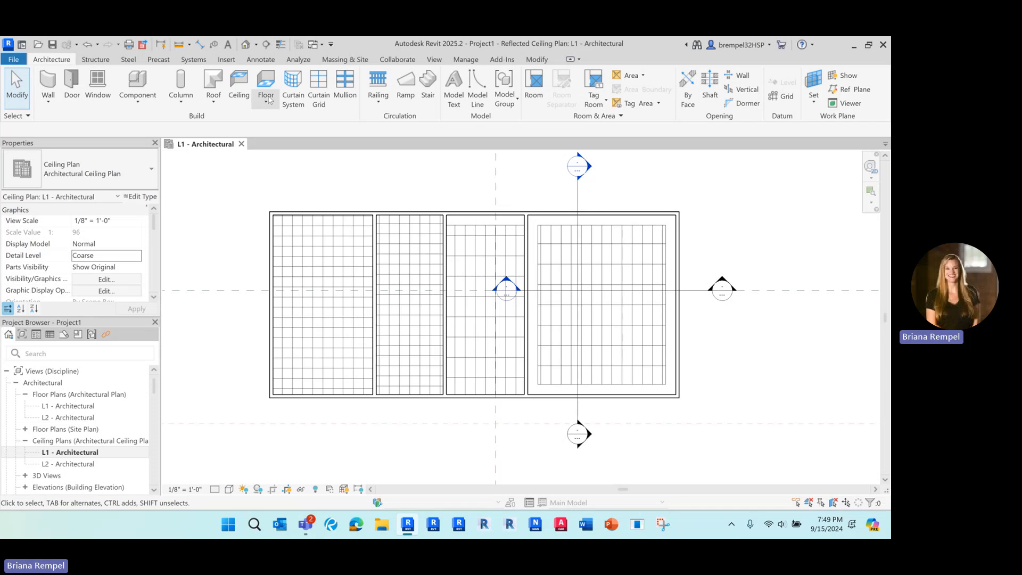
# Open the Autodesk family library for loading and browse to the Lighting/Architectural/Internal families.
pyautogui.click(228, 61)
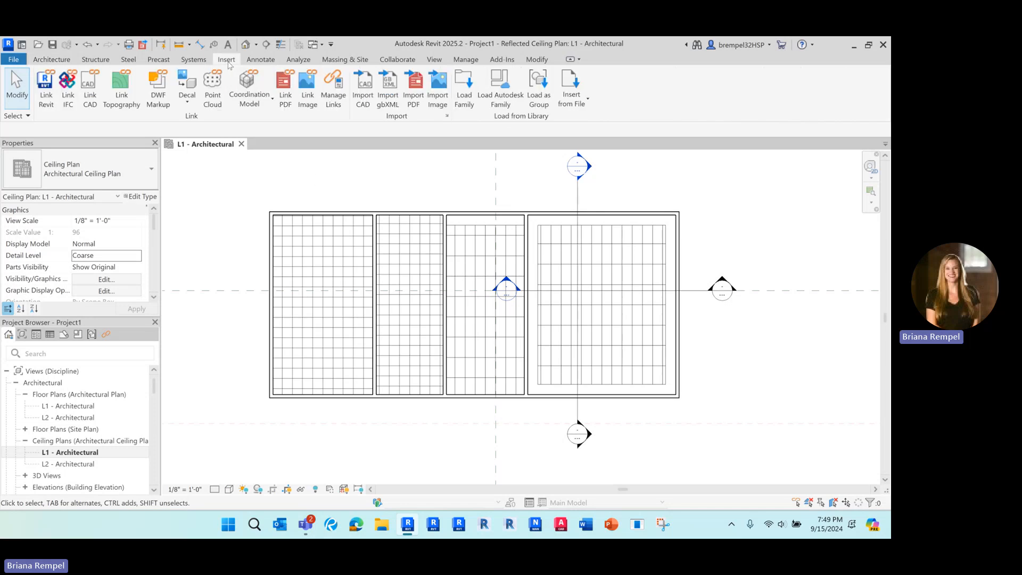
pyautogui.click(503, 90)
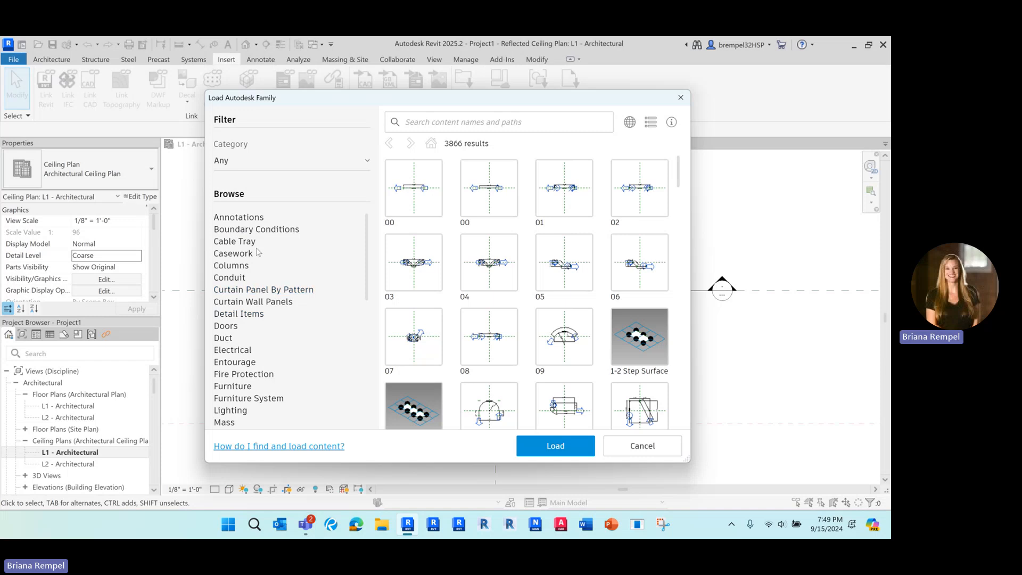
pyautogui.scroll(-6, 245, 278)
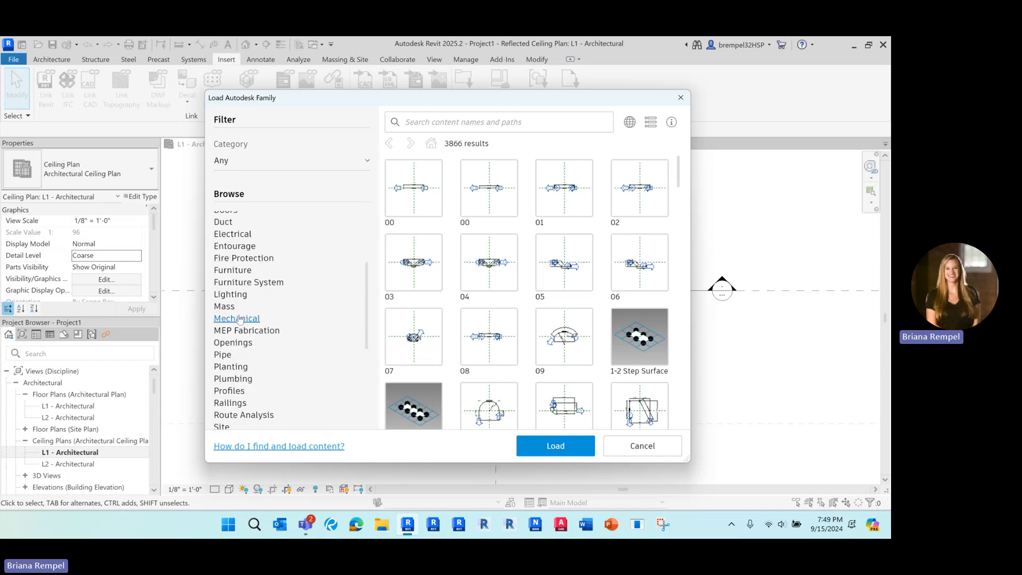
pyautogui.scroll(3, 244, 278)
pyautogui.click(233, 296)
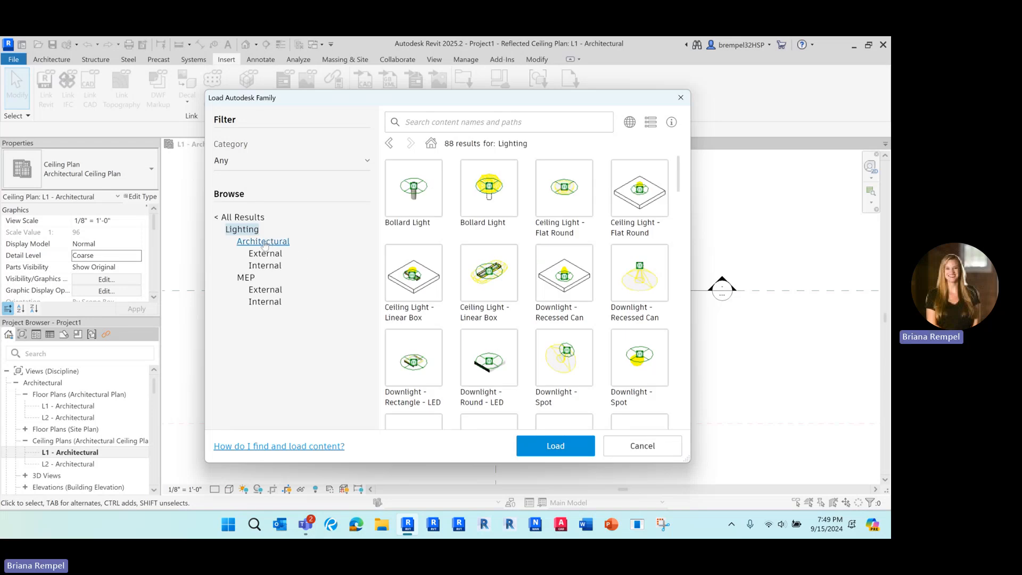
pyautogui.click(269, 266)
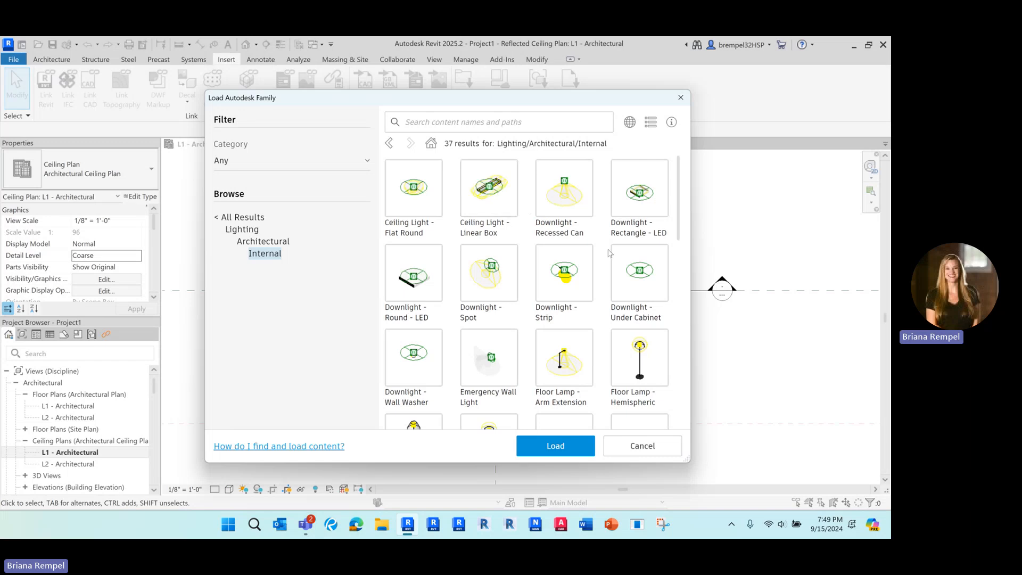
pyautogui.scroll(-4, 601, 266)
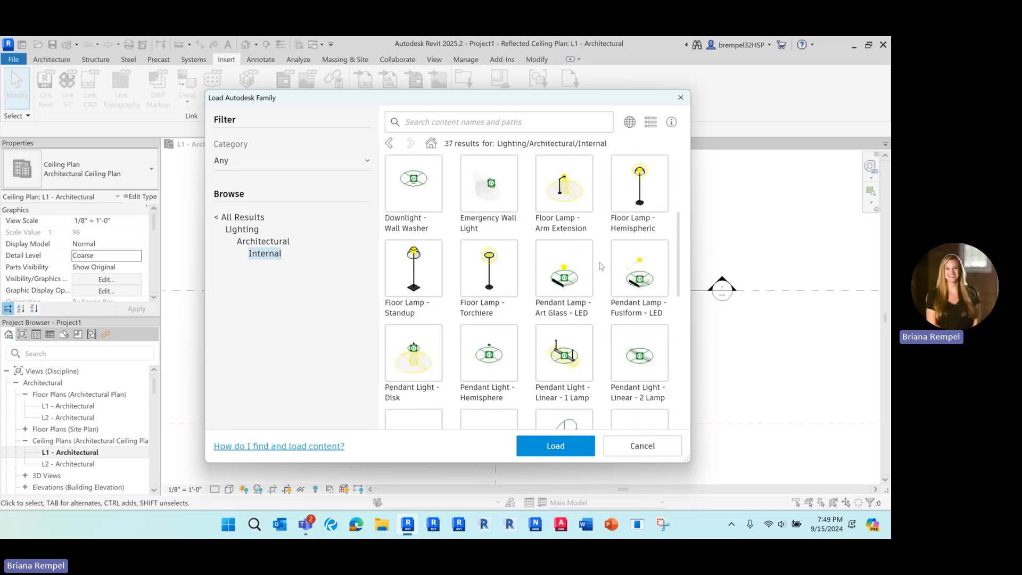
pyautogui.scroll(-5, 601, 266)
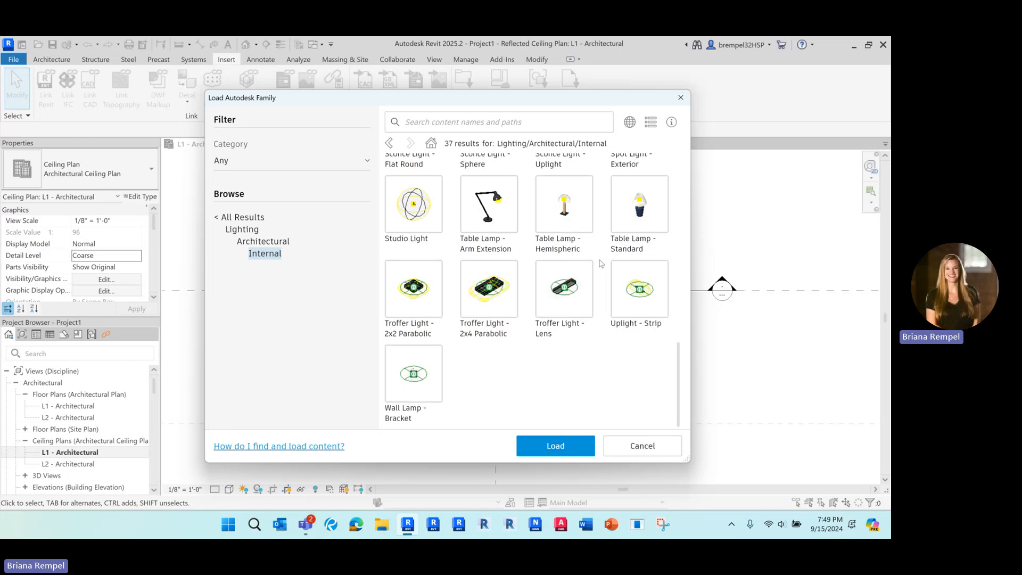
# Select the Table Lamp - Hemispheric, Troffer Light - 2x4 Parabolic, Troffer Light - 2x2 Parabolic, Floor Lamp - Standup and Downlight - Recessed Can families.
pyautogui.click(579, 219)
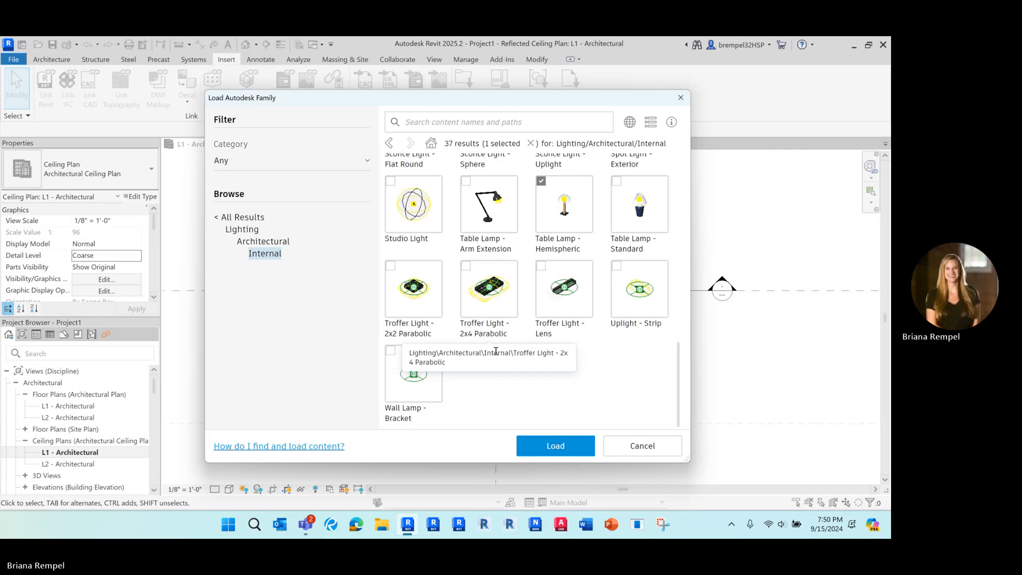
pyautogui.click(500, 293)
pyautogui.click(413, 288)
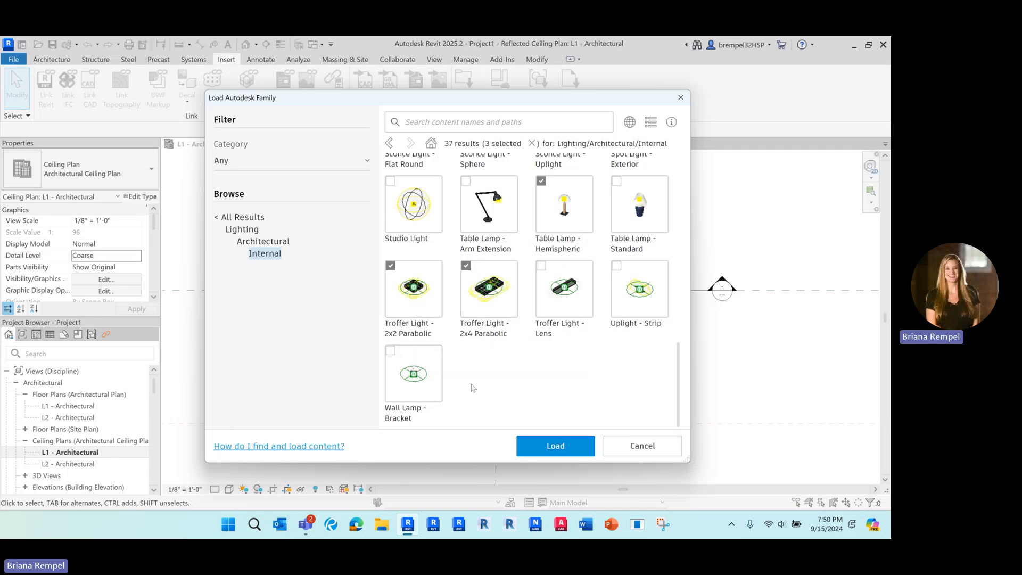
pyautogui.scroll(3, 449, 382)
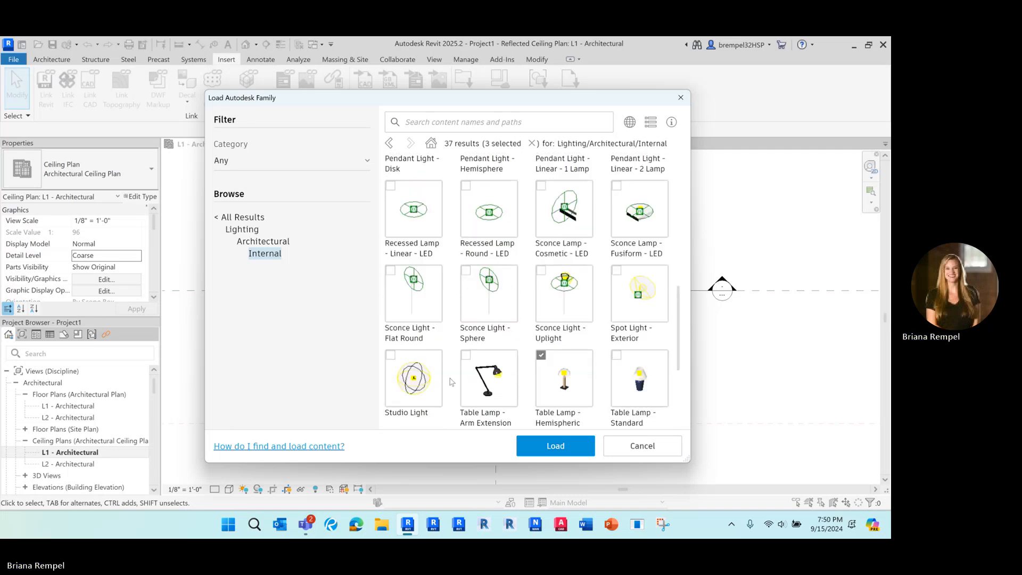
pyautogui.scroll(2, 450, 351)
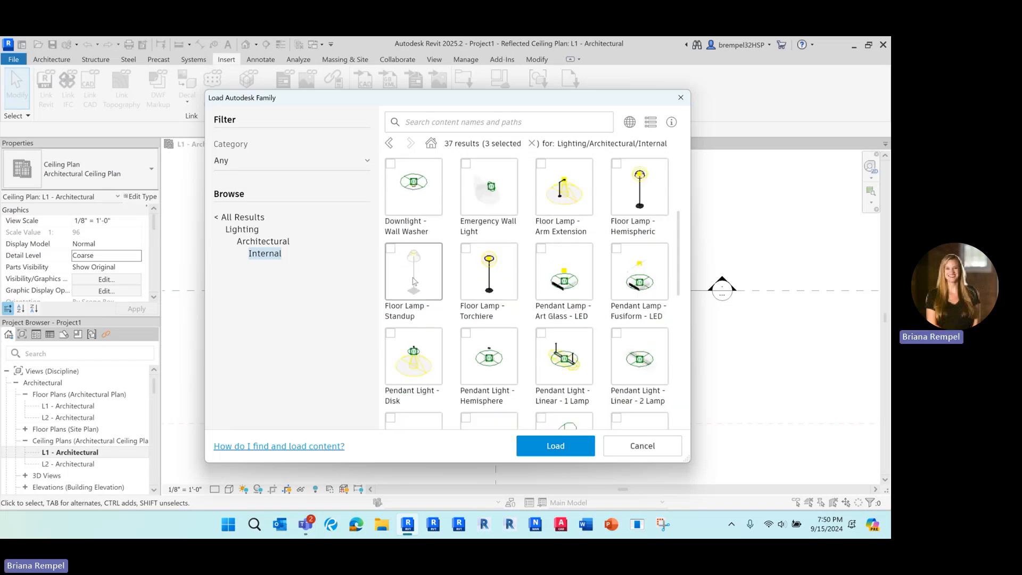
pyautogui.click(434, 302)
pyautogui.scroll(2, 450, 322)
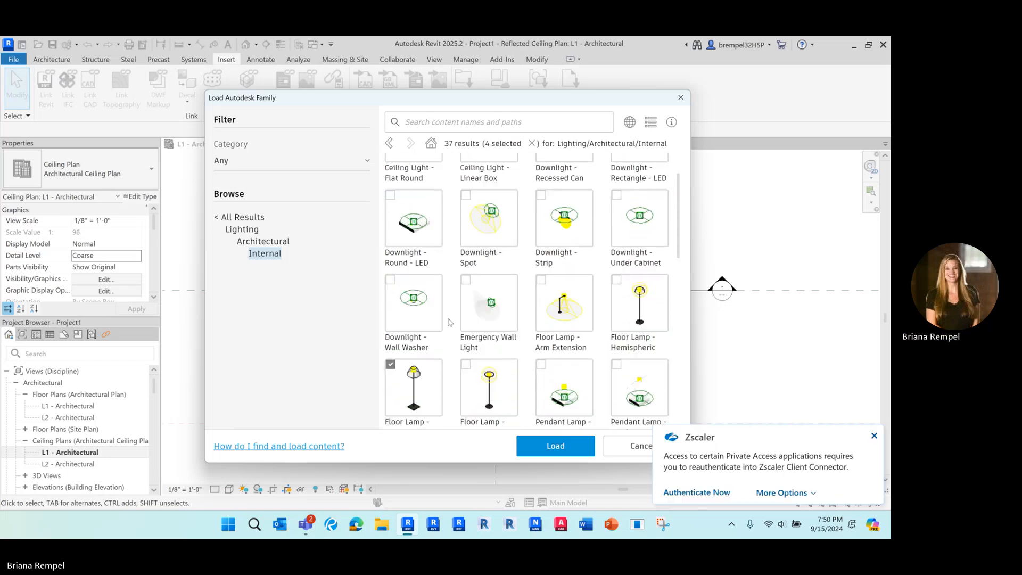
pyautogui.click(564, 192)
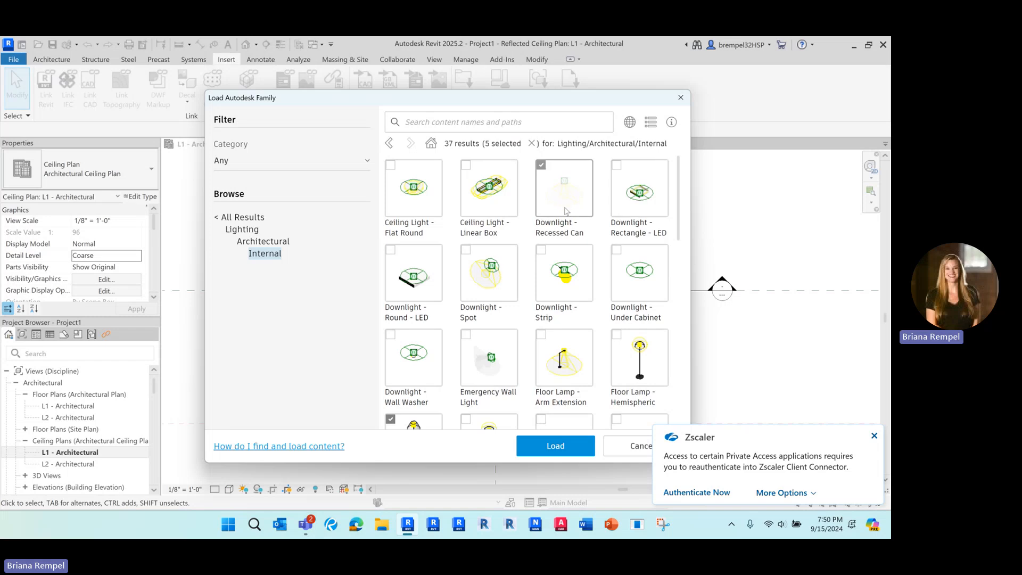
# Load the selected lighting families, overwriting the existing versions and parameter values of Downlight - Recessed Can and Troffer Light - 2x4 Parabolic.
pyautogui.scroll(-7, 595, 240)
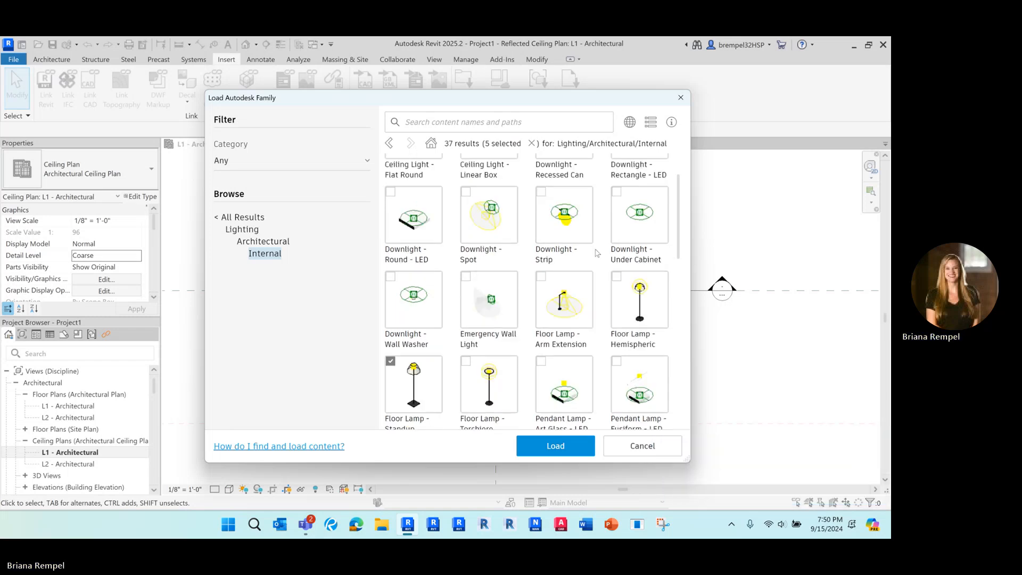
pyautogui.scroll(-2, 599, 281)
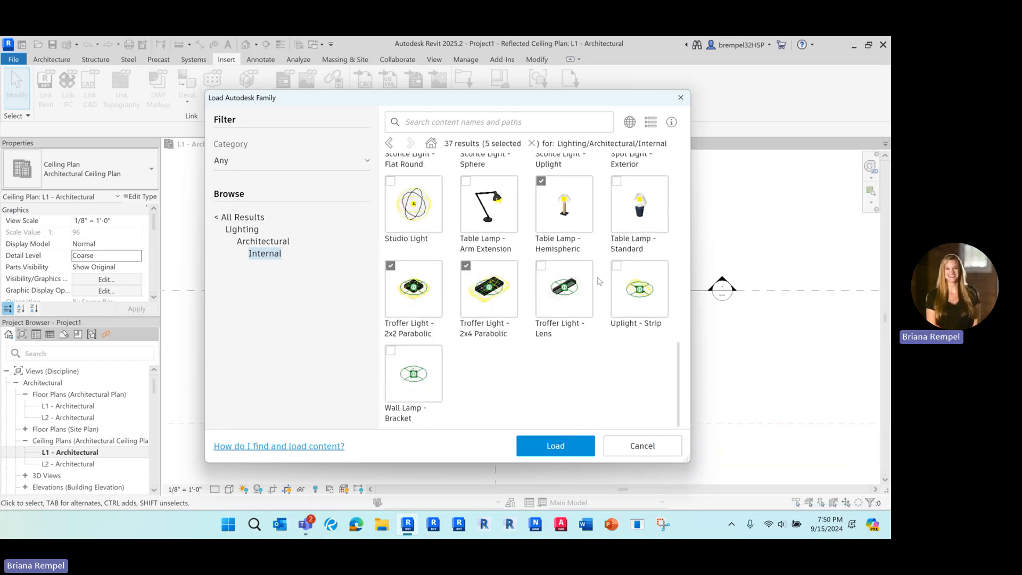
pyautogui.click(562, 448)
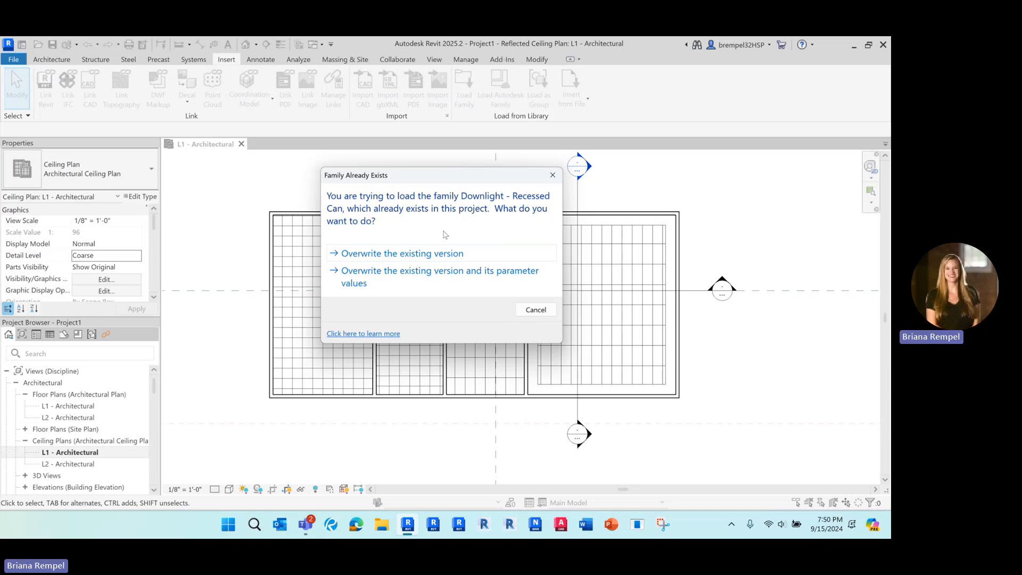
pyautogui.click(410, 288)
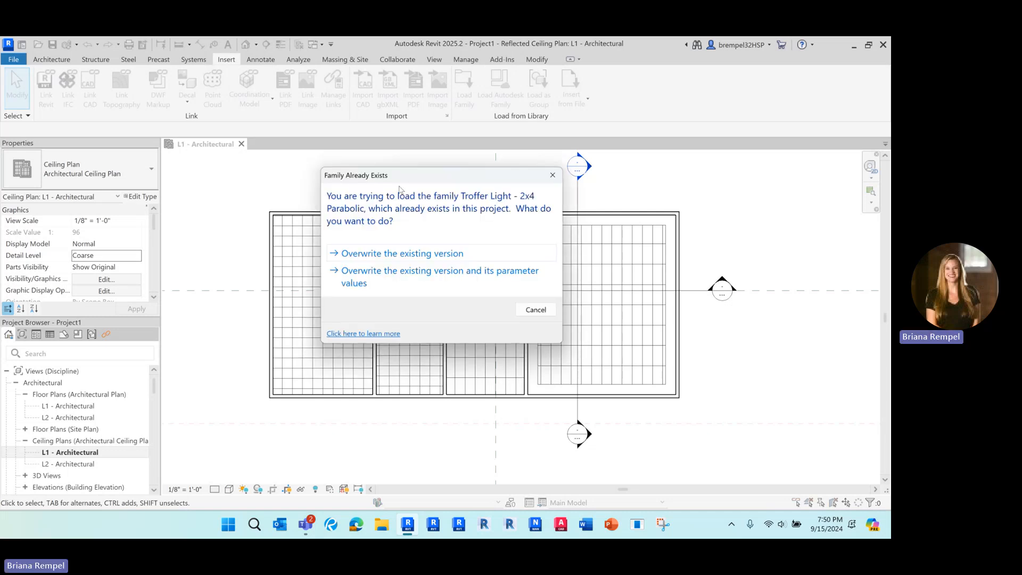
pyautogui.click(413, 283)
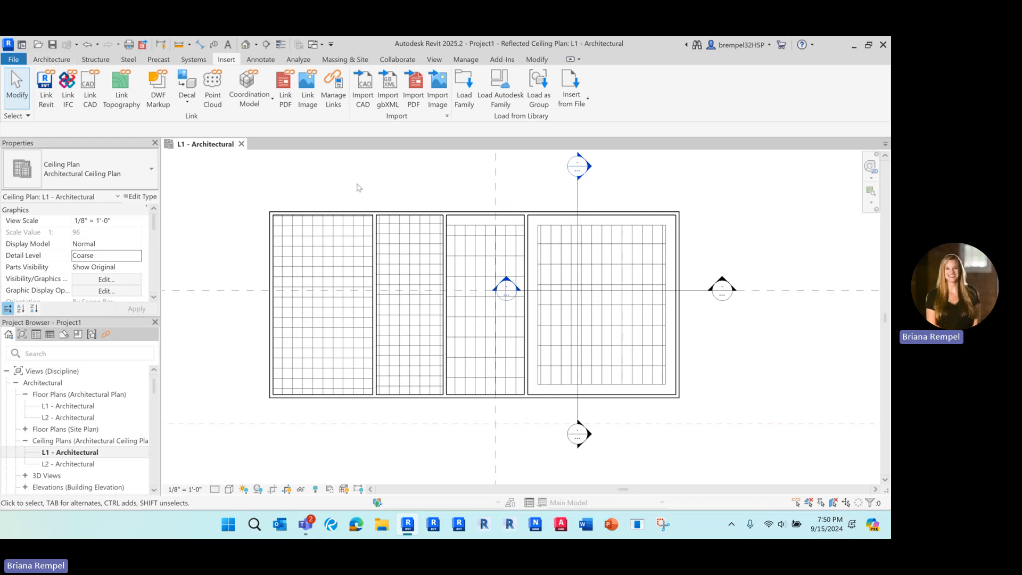
# Place a Troffer Light - 2x2 Parabolic, 2'x2'(2 Lamp) - 120V component near the upper-left corner of the leftmost room's ceiling.
pyautogui.click(48, 59)
pyautogui.click(141, 108)
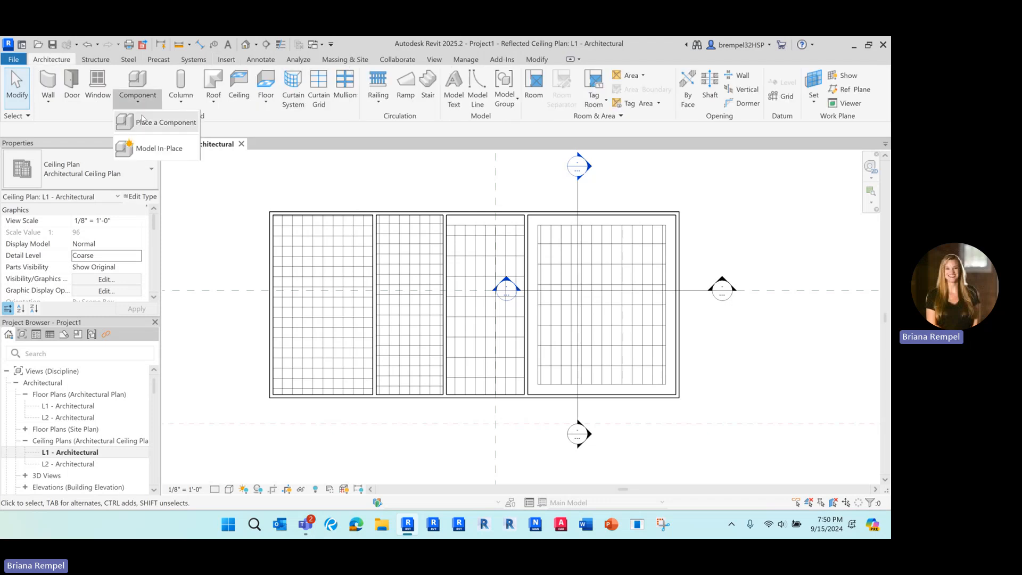
pyautogui.click(143, 123)
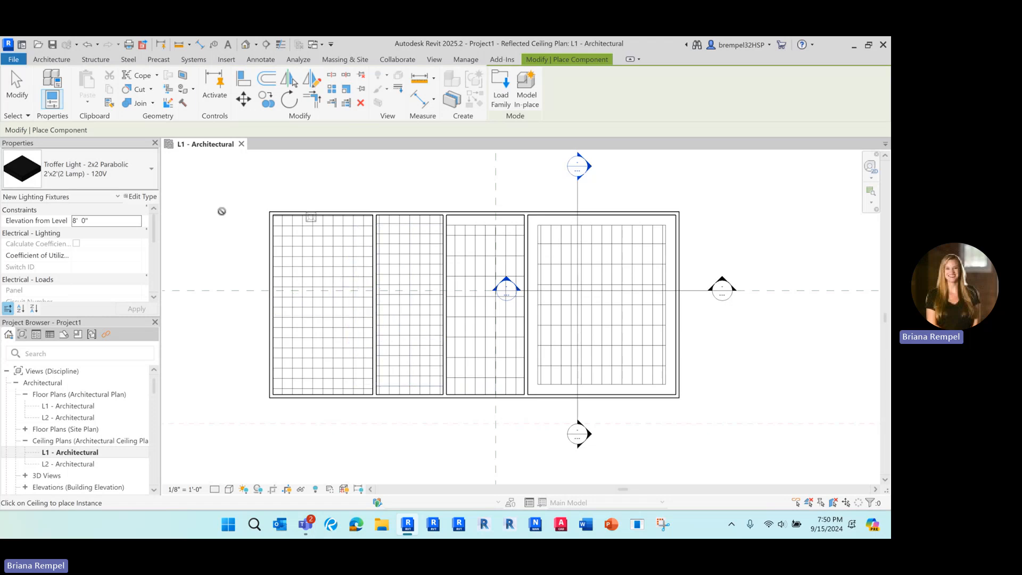
pyautogui.moveTo(229, 230); pyautogui.dragTo(236, 226, button='middle')
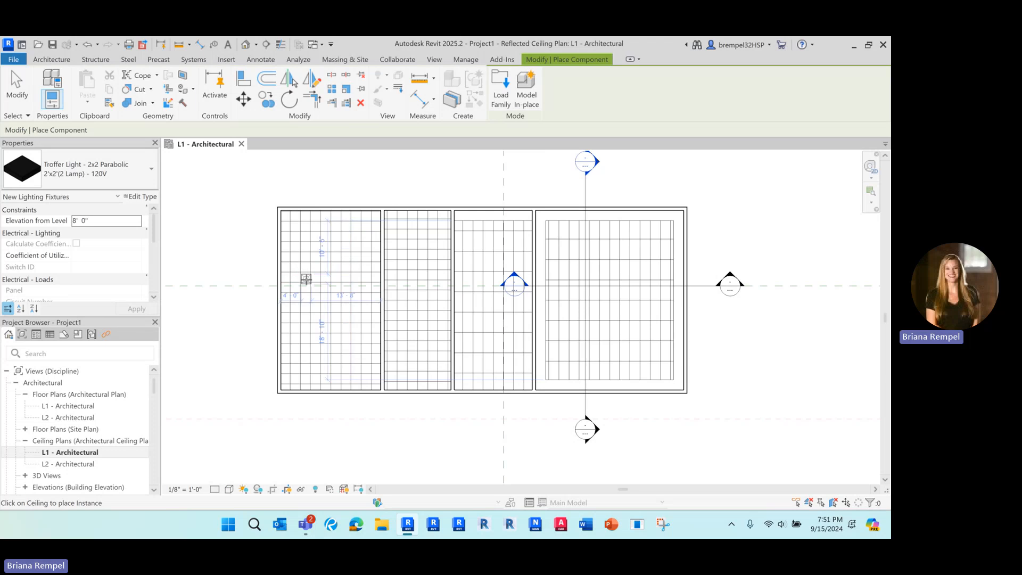
pyautogui.scroll(6, 374, 258)
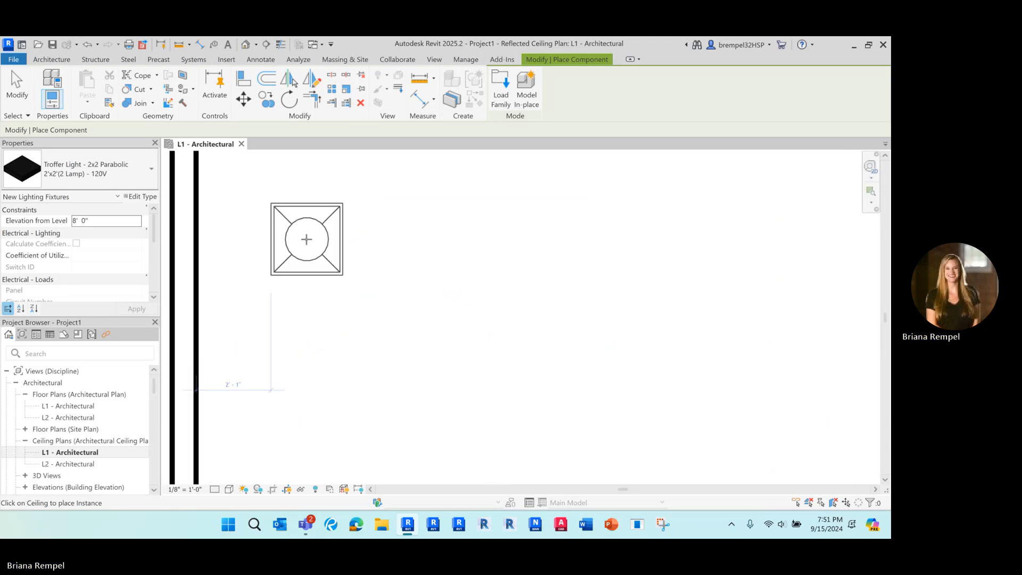
pyautogui.click(314, 218)
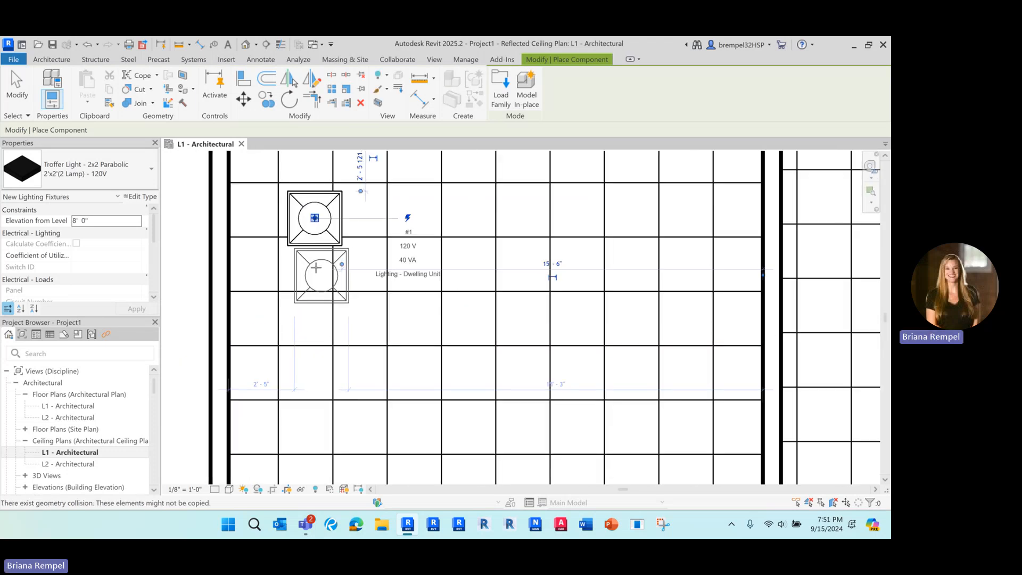
# Place a Troffer Light - 2x4 Parabolic, 2'x4'(2 Lamp) - 120V fixture in the upper-left area of the rightmost room's ceiling grid.
pyautogui.scroll(-3, 296, 228)
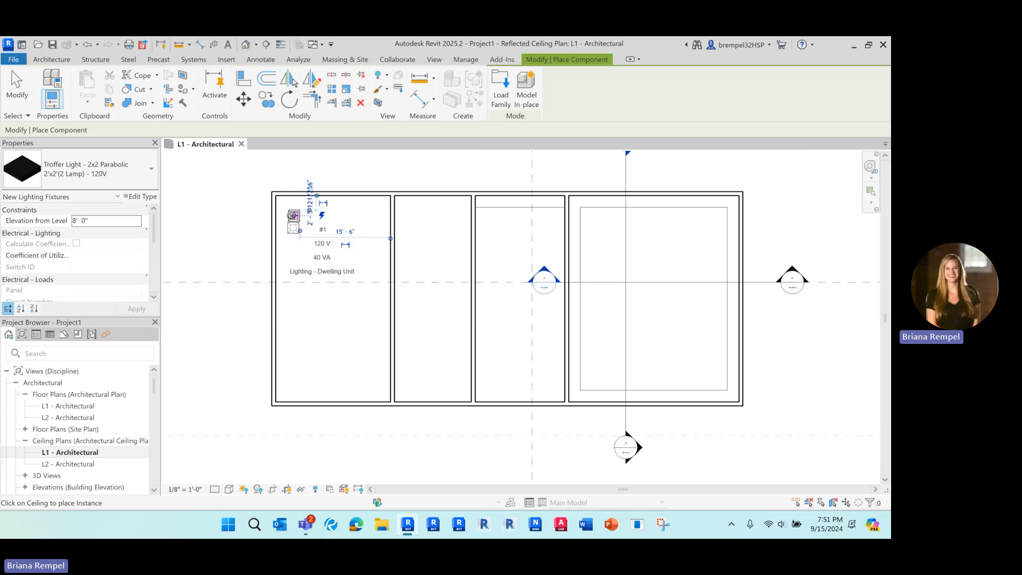
pyautogui.click(95, 170)
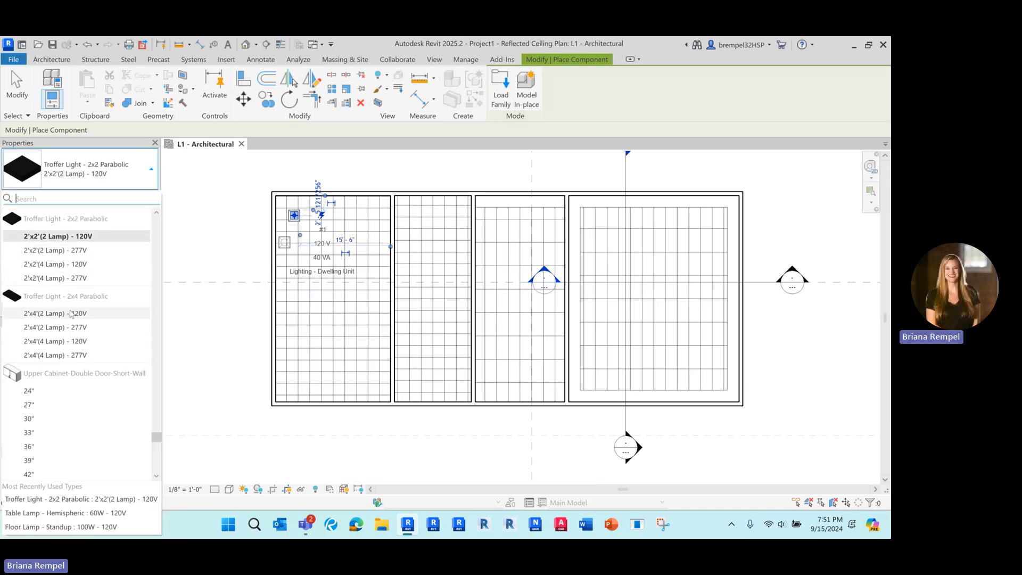
pyautogui.click(72, 317)
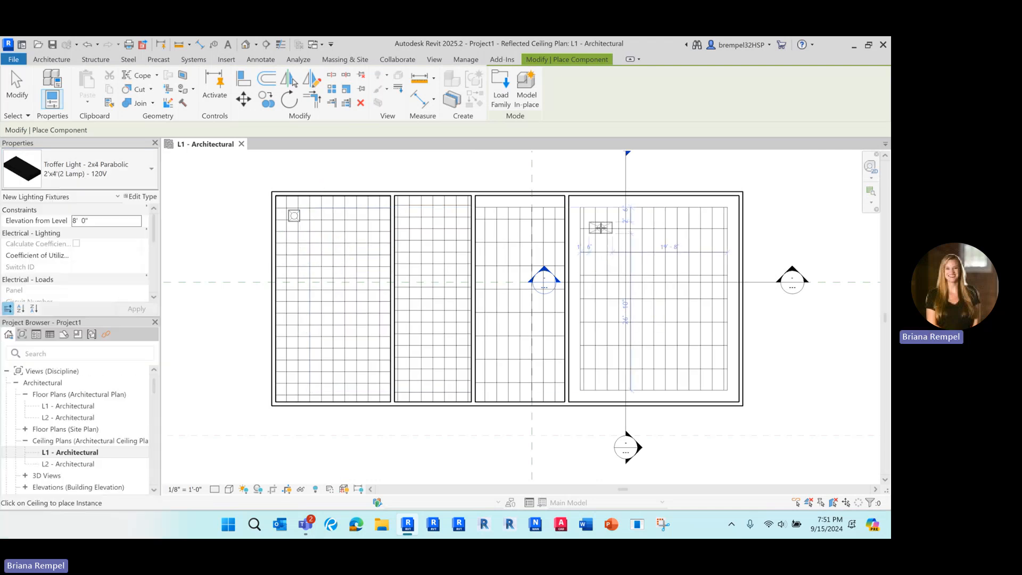
pyautogui.click(604, 227)
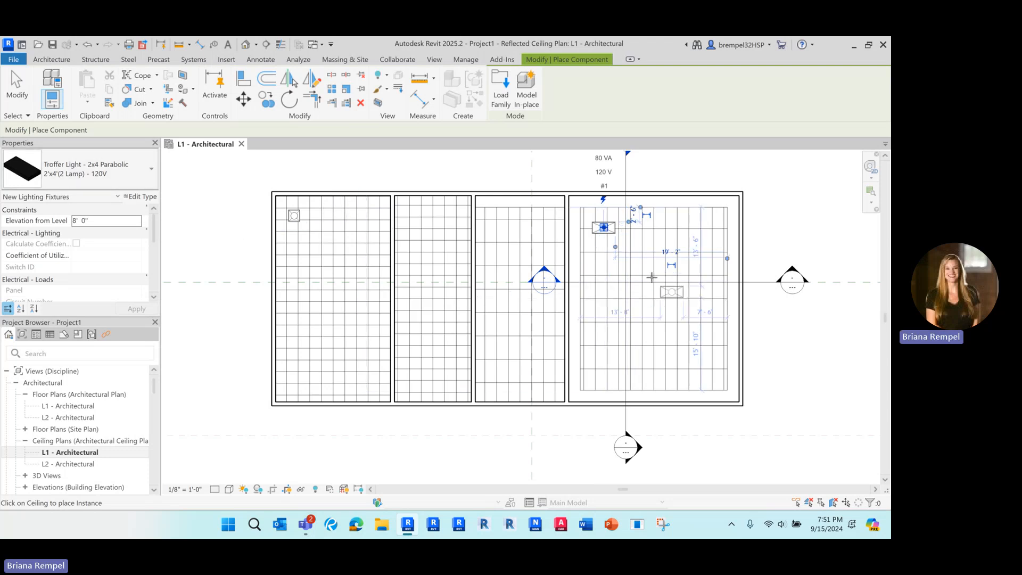
# Place three Downlight - Recessed Can, 6" Incandescent - 120V fixtures in a row along the upper ceiling strip above the third room's grid.
pyautogui.click(86, 170)
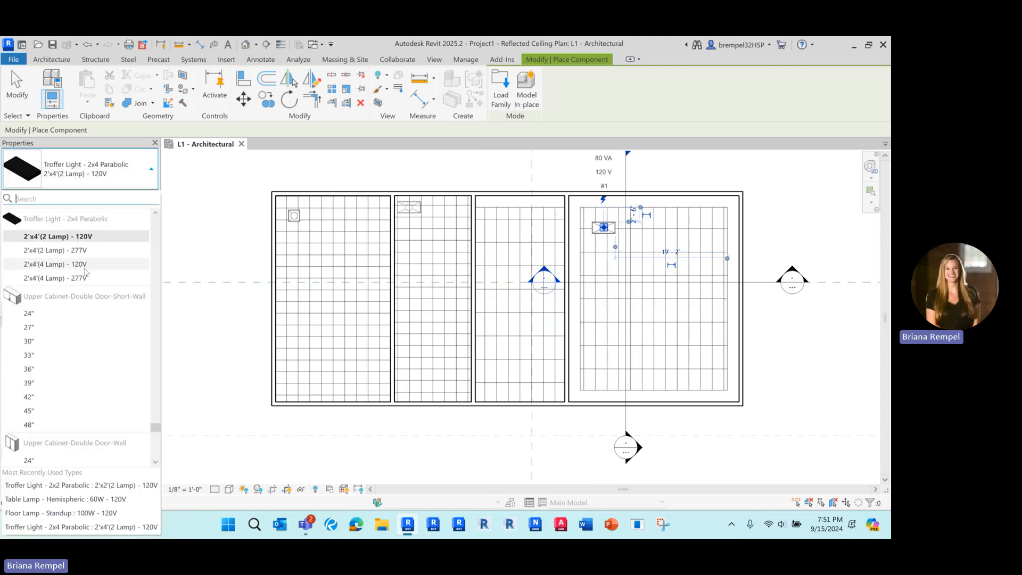
pyautogui.scroll(5, 79, 238)
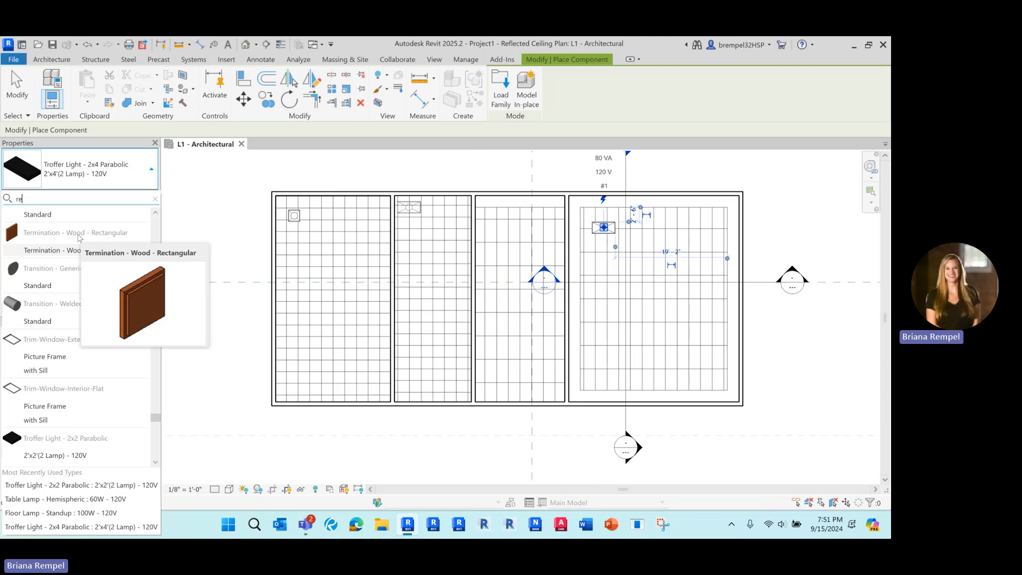
pyautogui.write('rec')
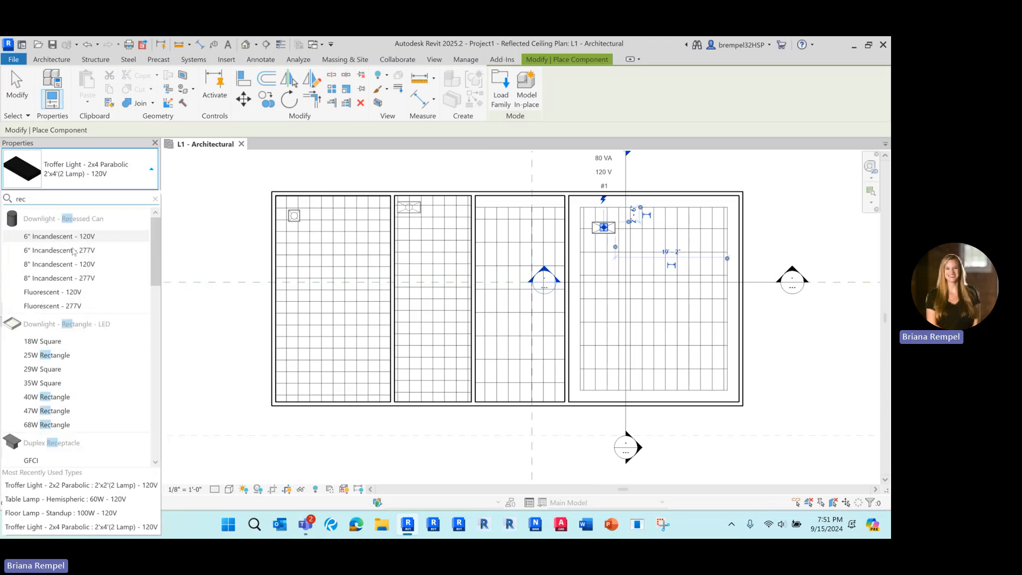
pyautogui.click(53, 239)
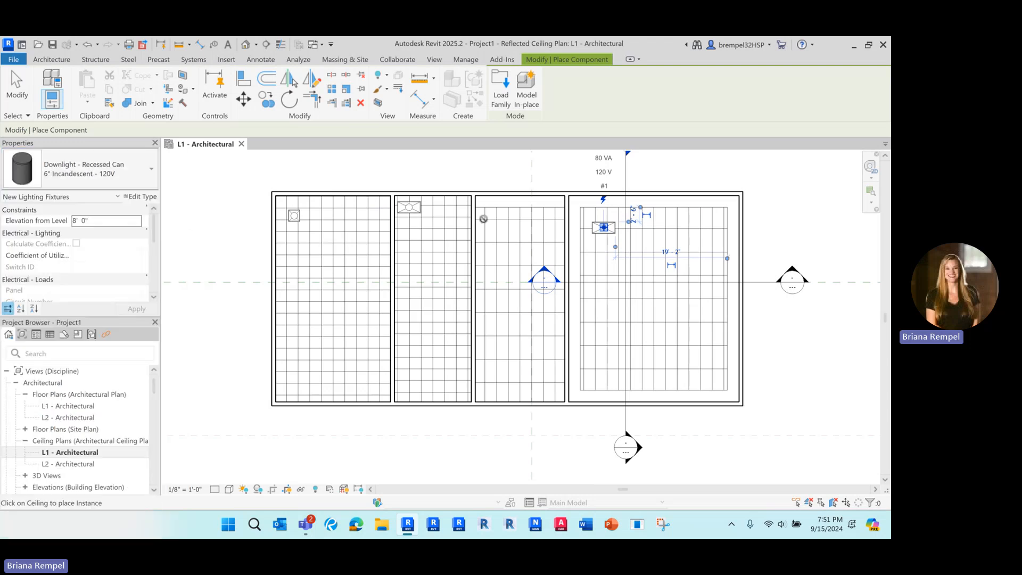
pyautogui.scroll(5, 497, 205)
pyautogui.scroll(2, 496, 205)
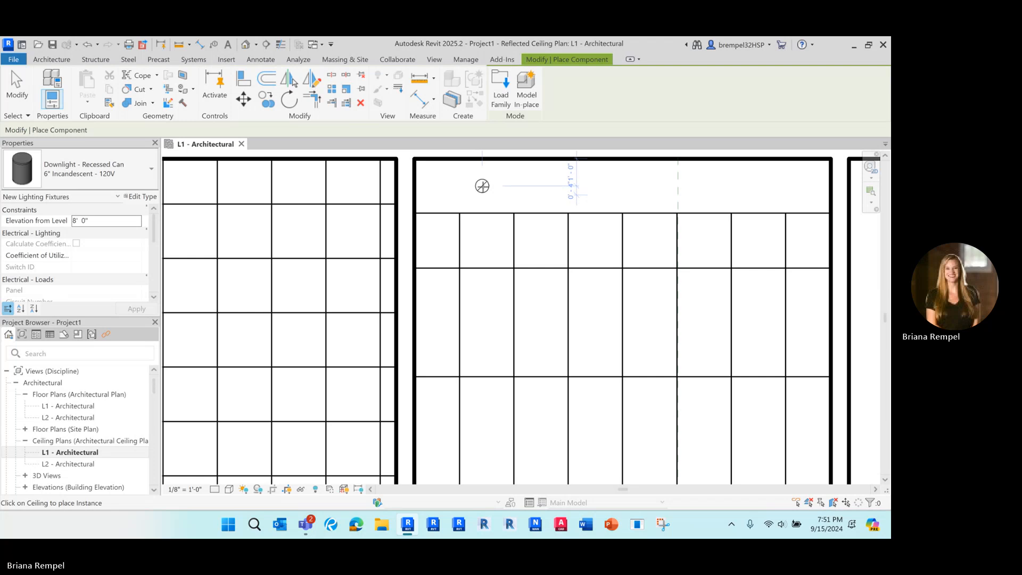
pyautogui.click(482, 186)
pyautogui.click(598, 184)
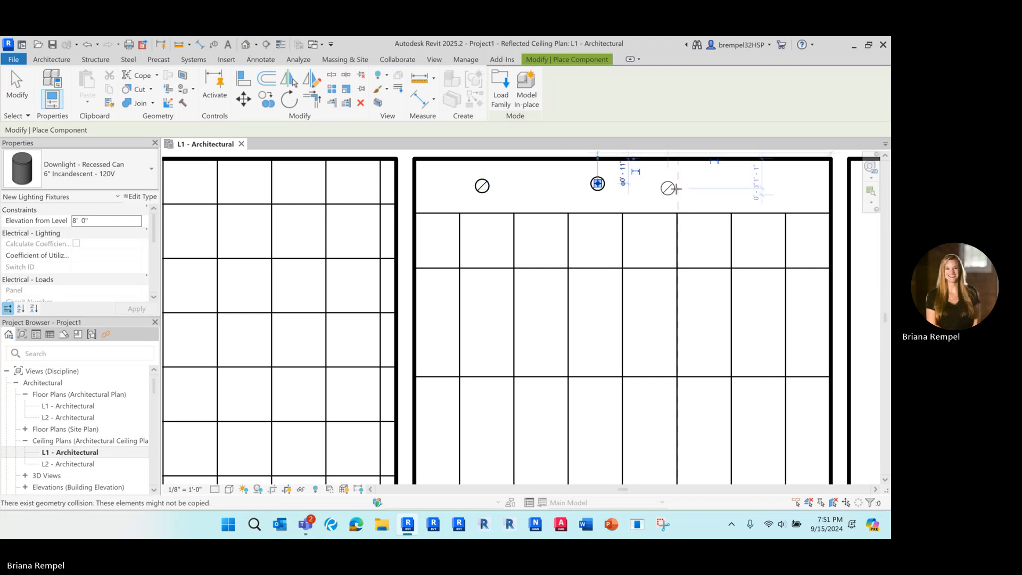
pyautogui.click(742, 188)
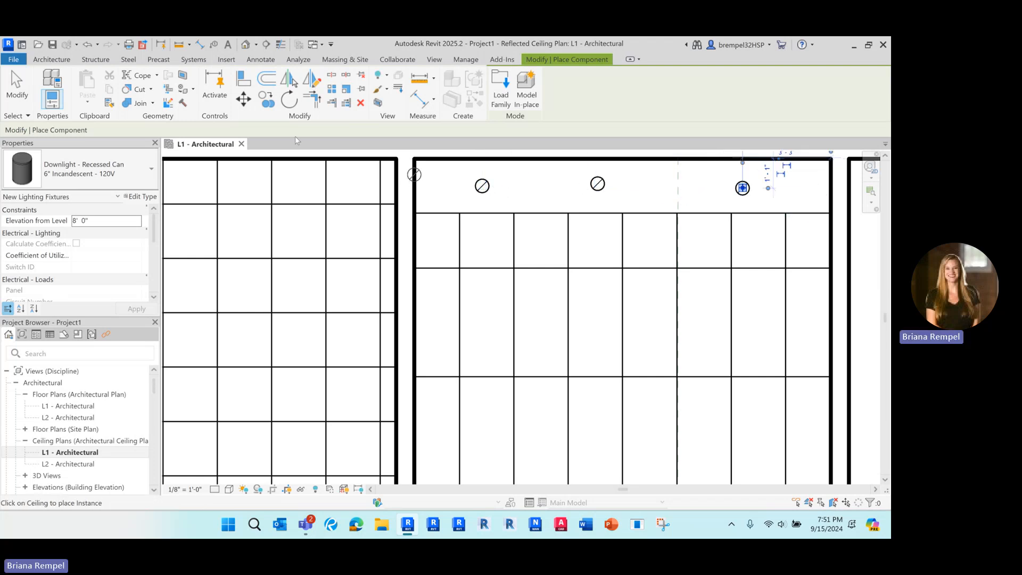
pyautogui.scroll(-4, 421, 224)
pyautogui.press('Escape')
pyautogui.press('Escape')
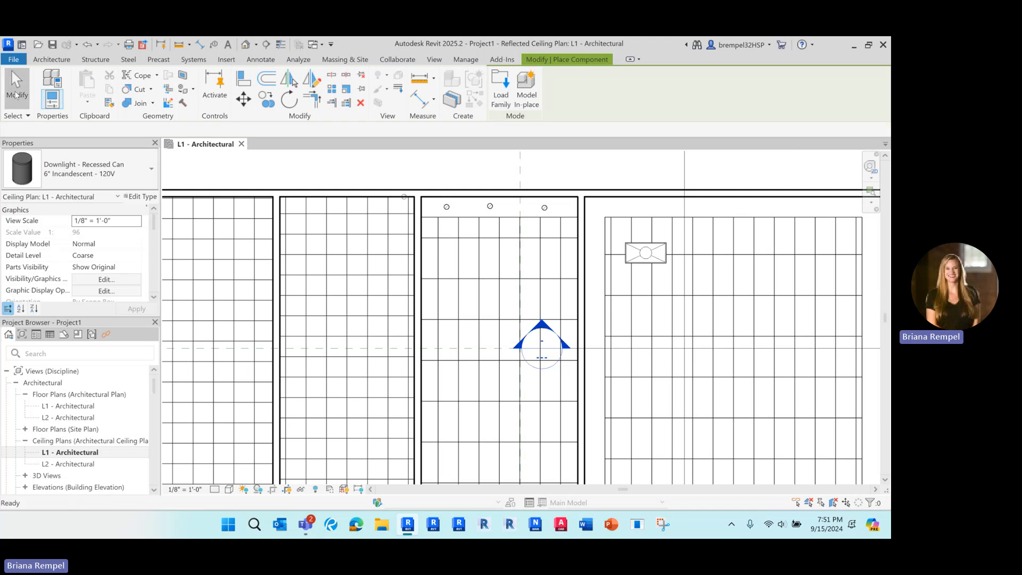
# Nudge the grid of the leftmost room's 2' x 2' ACT System ceiling vertically so a full tile row starts at the upper wall.
pyautogui.scroll(-1, 468, 218)
pyautogui.scroll(5, 360, 267)
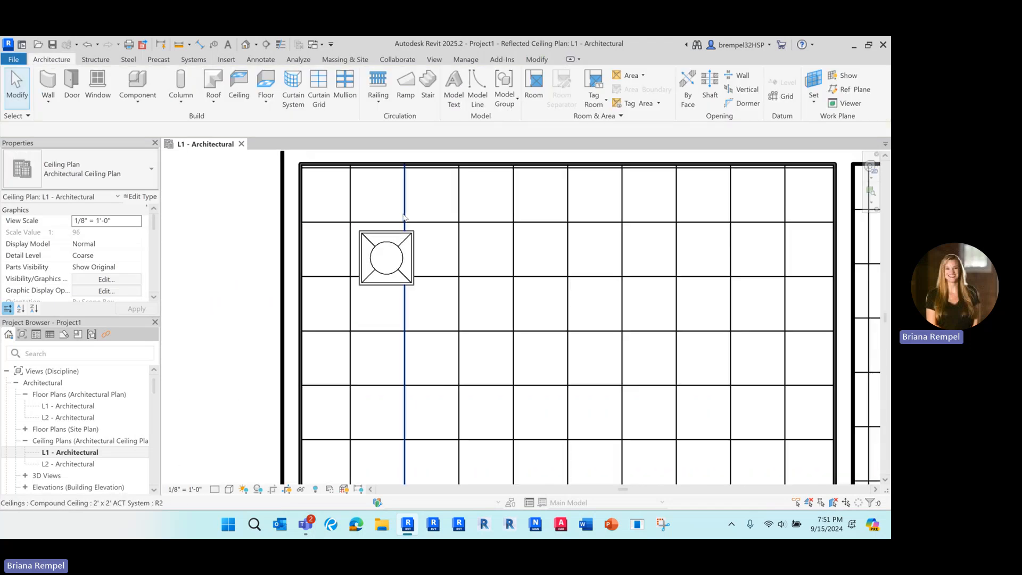
pyautogui.click(439, 226)
pyautogui.press('Down')
pyautogui.press('Down')
pyautogui.press('Down')
pyautogui.press('Down')
pyautogui.press('Down')
pyautogui.press('Down')
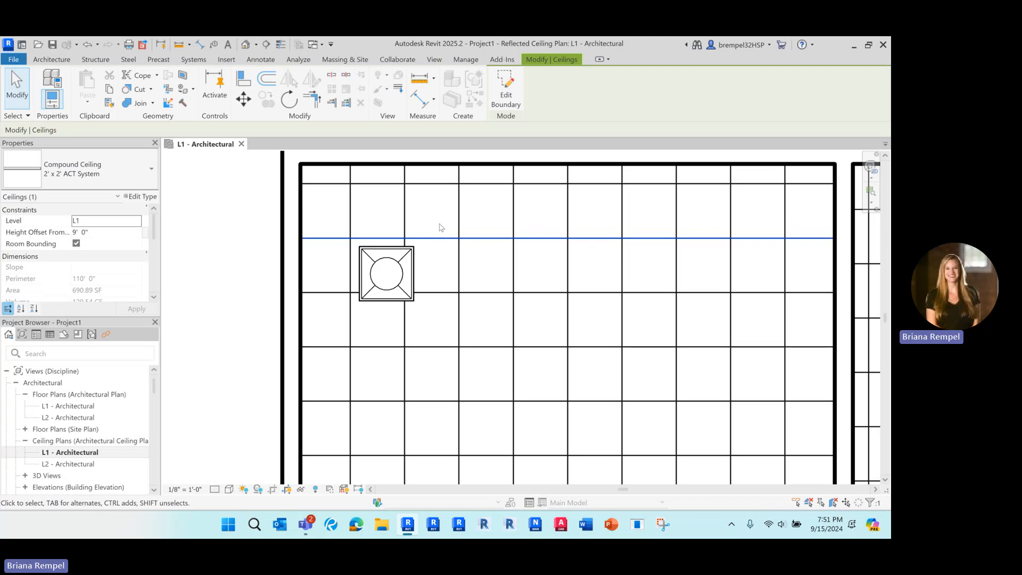
pyautogui.press('Up')
pyautogui.press('Up')
pyautogui.press('Up')
pyautogui.press('Up')
pyautogui.press('Up')
pyautogui.press('Up')
pyautogui.press('Up')
pyautogui.press('Up')
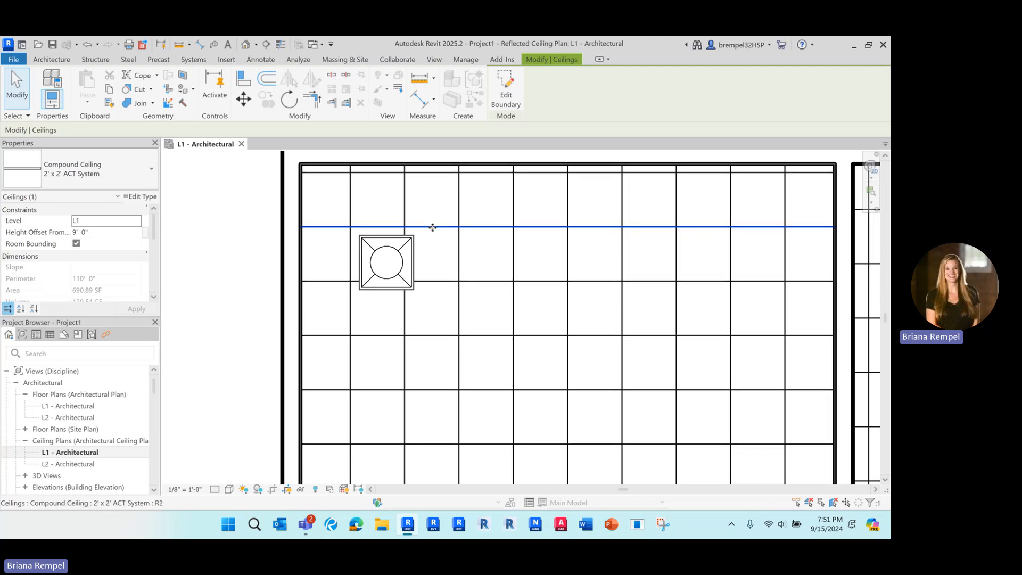
pyautogui.press('Escape')
pyautogui.moveTo(431, 204); pyautogui.dragTo(435, 205, button='middle')
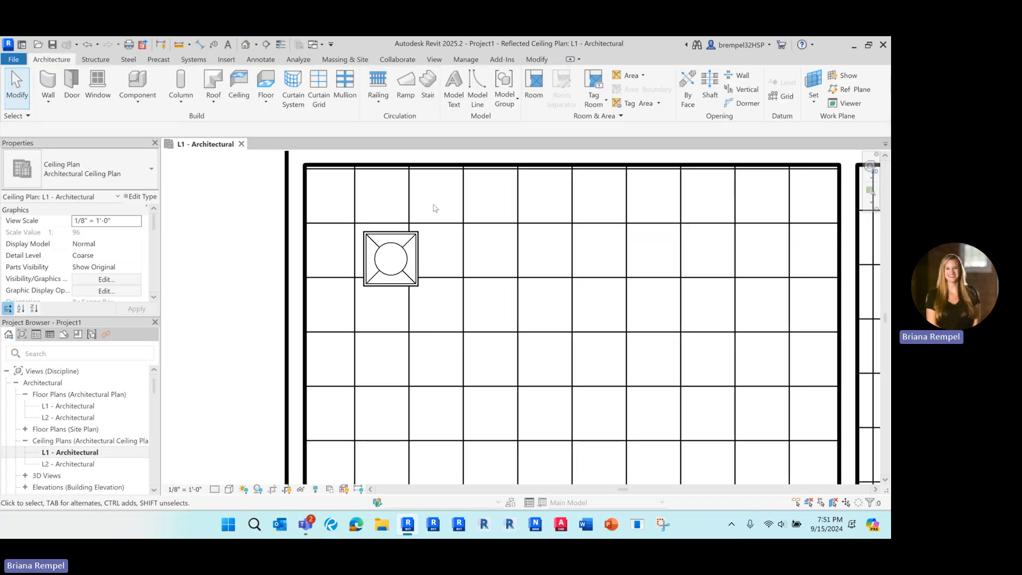
pyautogui.click(450, 229)
pyautogui.press('Up')
pyautogui.press('Up')
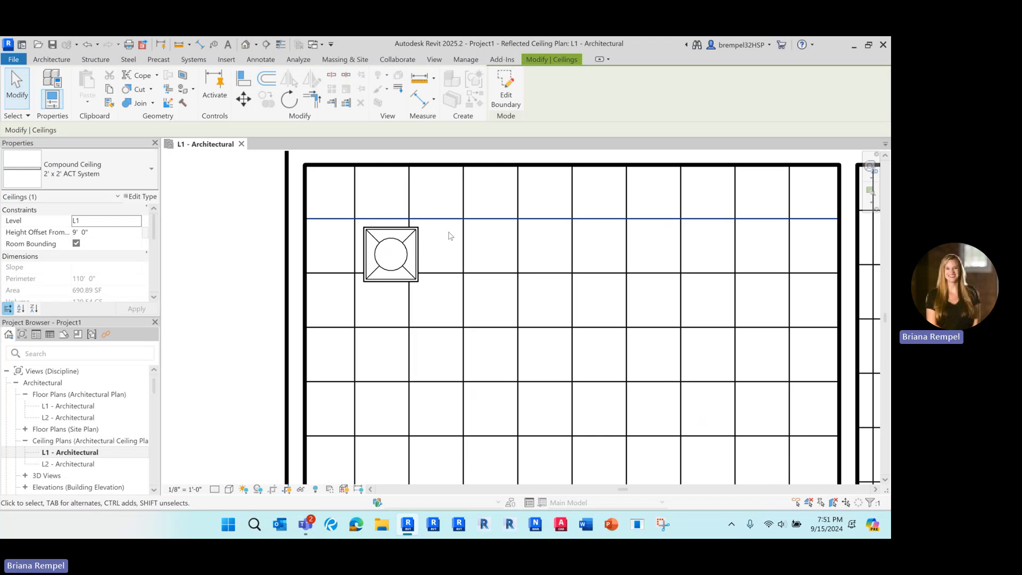
pyautogui.press('Escape')
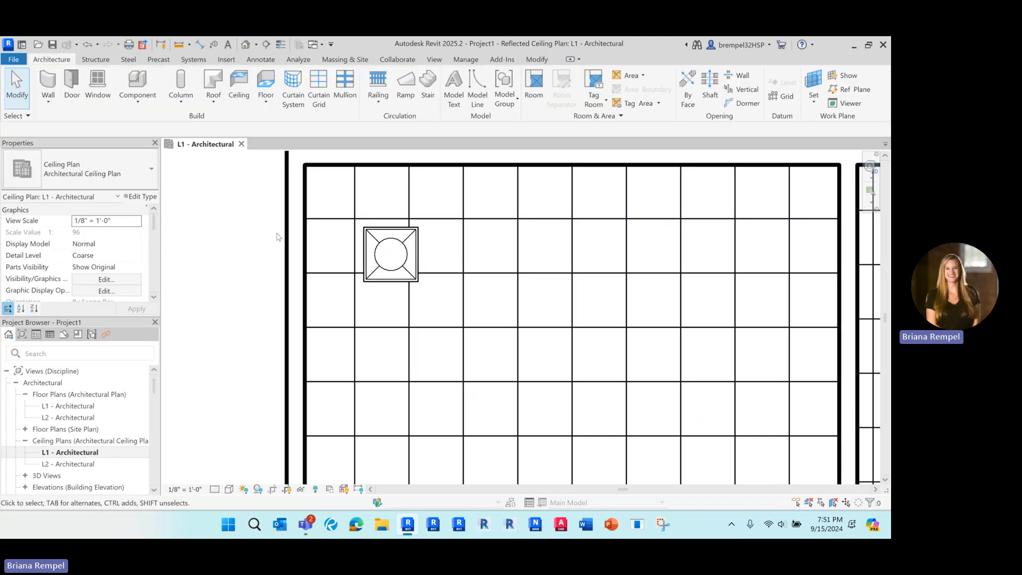
# Align the 2x2 troffer's left edge with the first vertical grid line of the leftmost room's ceiling.
pyautogui.click(537, 59)
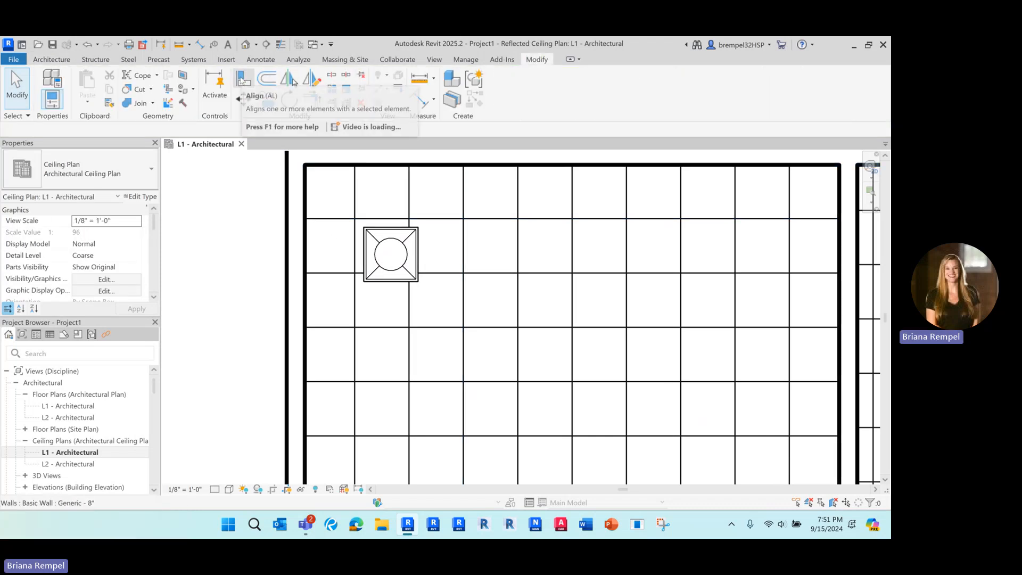
pyautogui.click(243, 79)
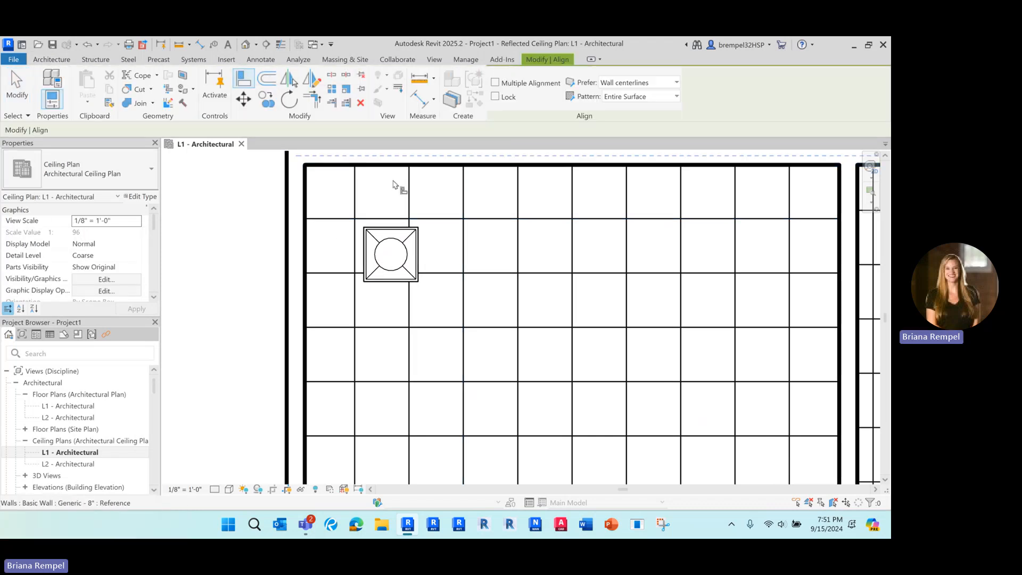
pyautogui.click(355, 192)
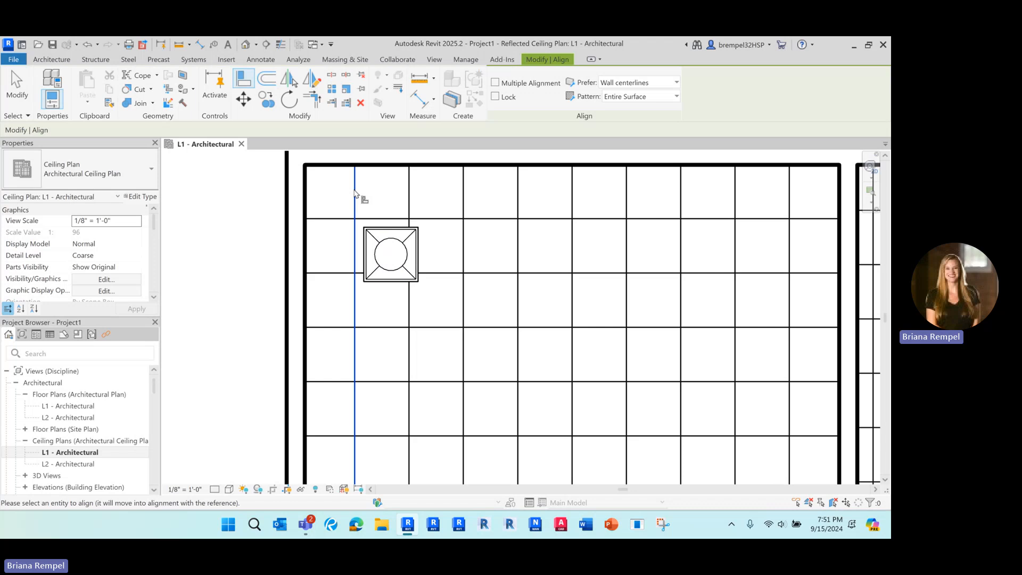
pyautogui.scroll(3, 360, 253)
pyautogui.click(366, 238)
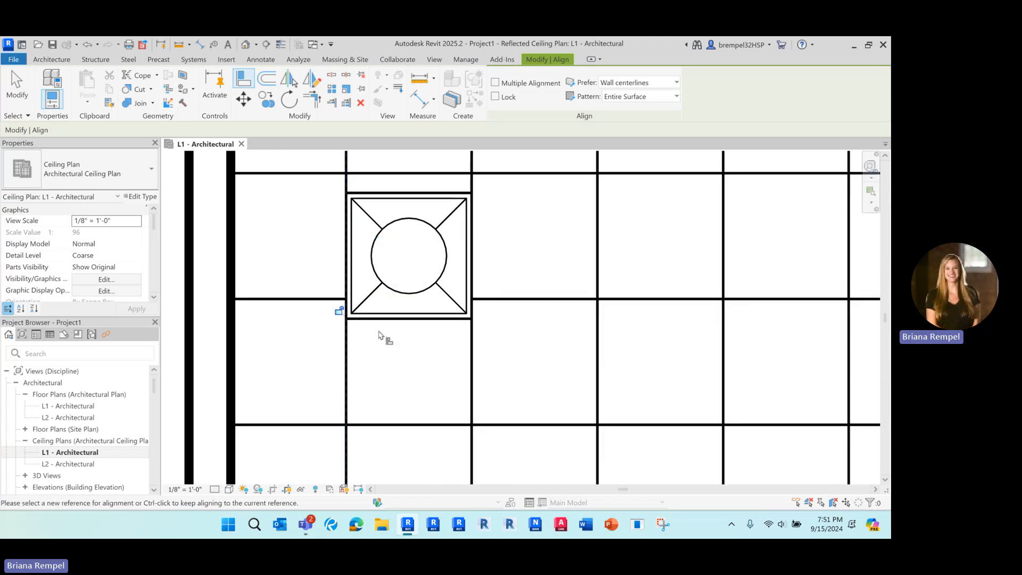
# Align the 2x2 troffer's upper edge with the first horizontal grid line below the upper wall.
pyautogui.scroll(-3, 380, 334)
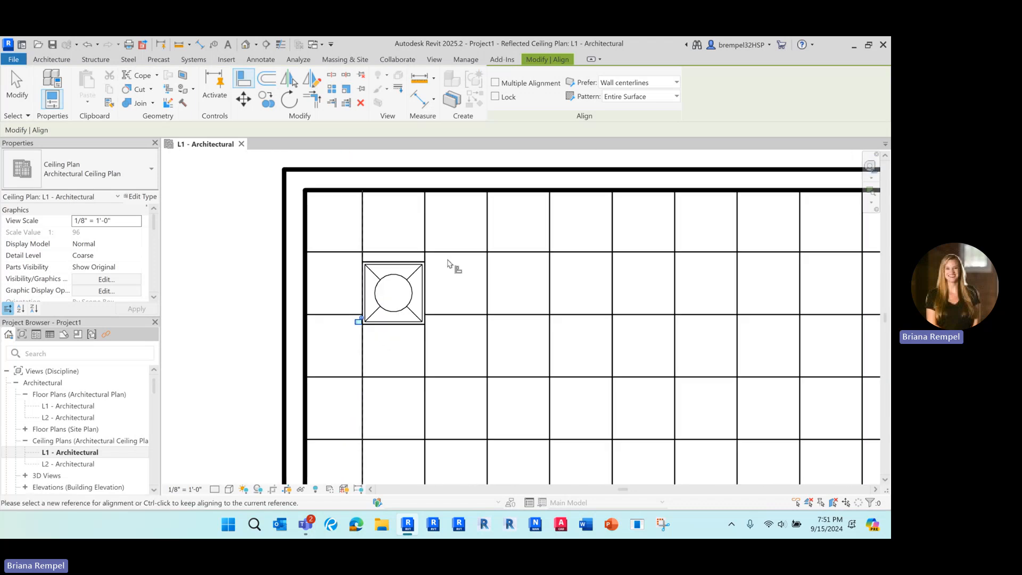
pyautogui.click(448, 254)
pyautogui.scroll(3, 408, 263)
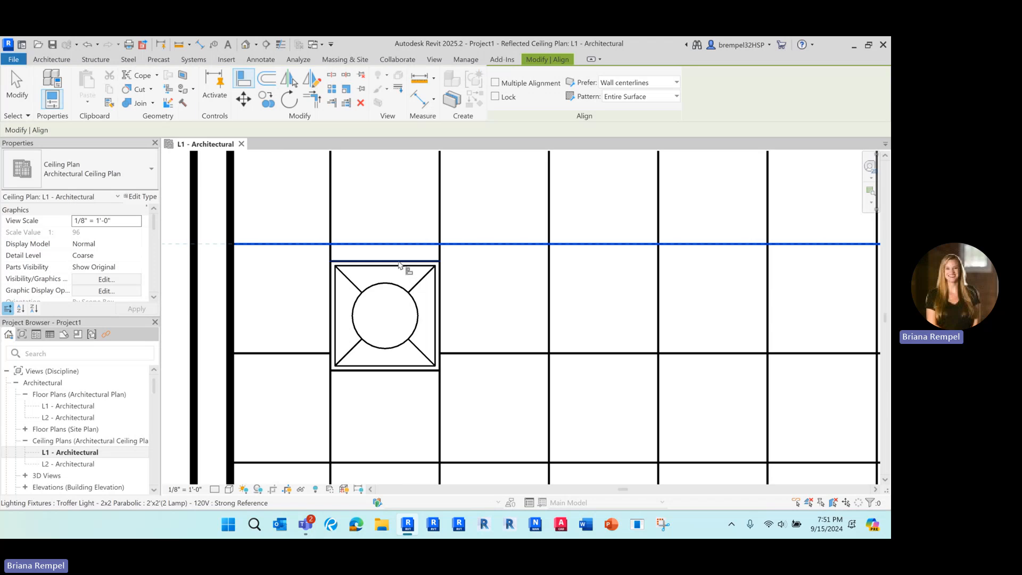
pyautogui.click(407, 262)
pyautogui.scroll(-2, 391, 330)
pyautogui.press('Escape')
pyautogui.press('Escape')
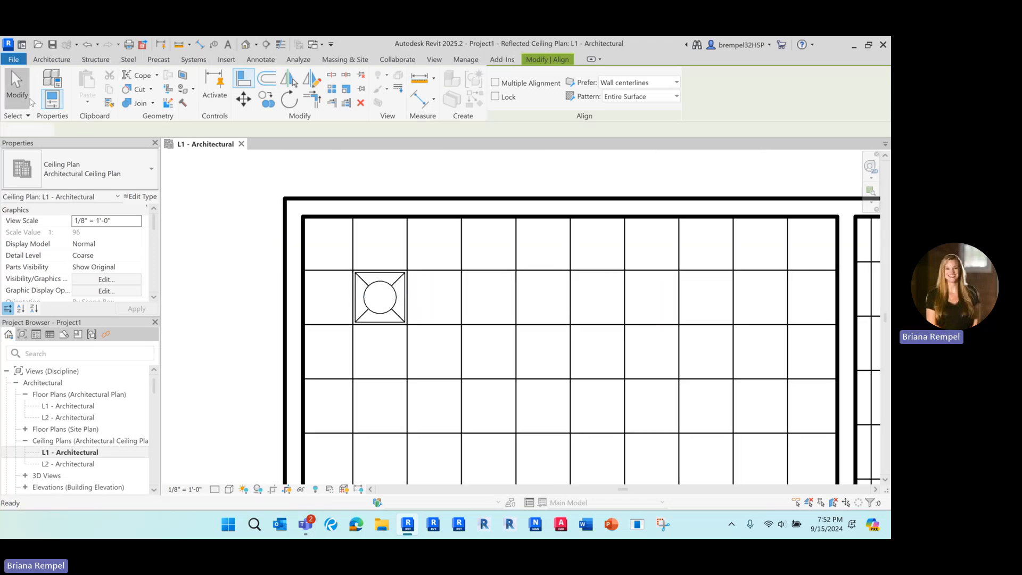
# Copy the aligned 2x2 troffer 4' - 0" horizontally to the right, leaving one empty tile between the fixtures.
pyautogui.scroll(-2, 457, 291)
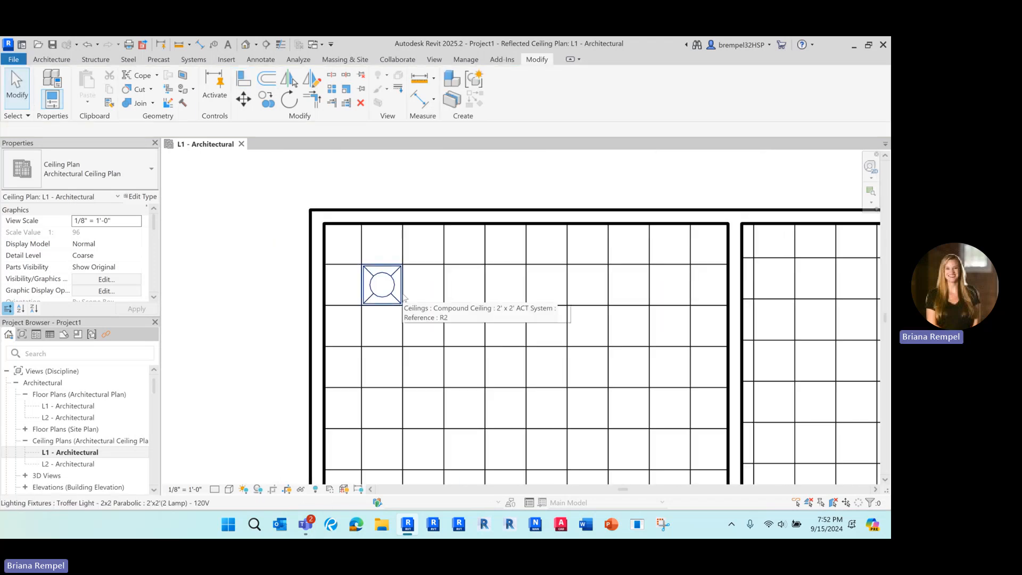
pyautogui.moveTo(390, 287); pyautogui.dragTo(322, 233, button='middle')
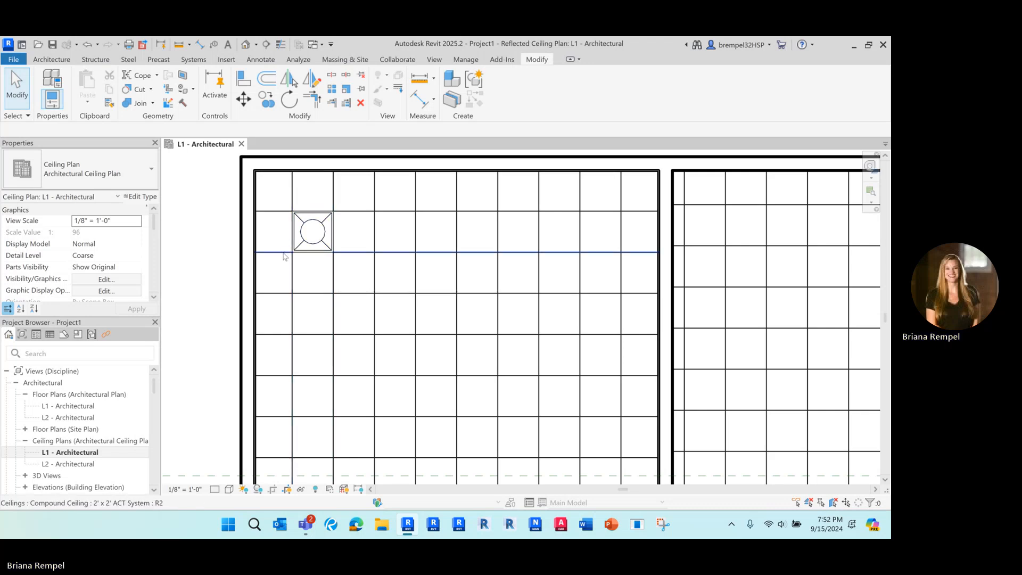
pyautogui.click(311, 245)
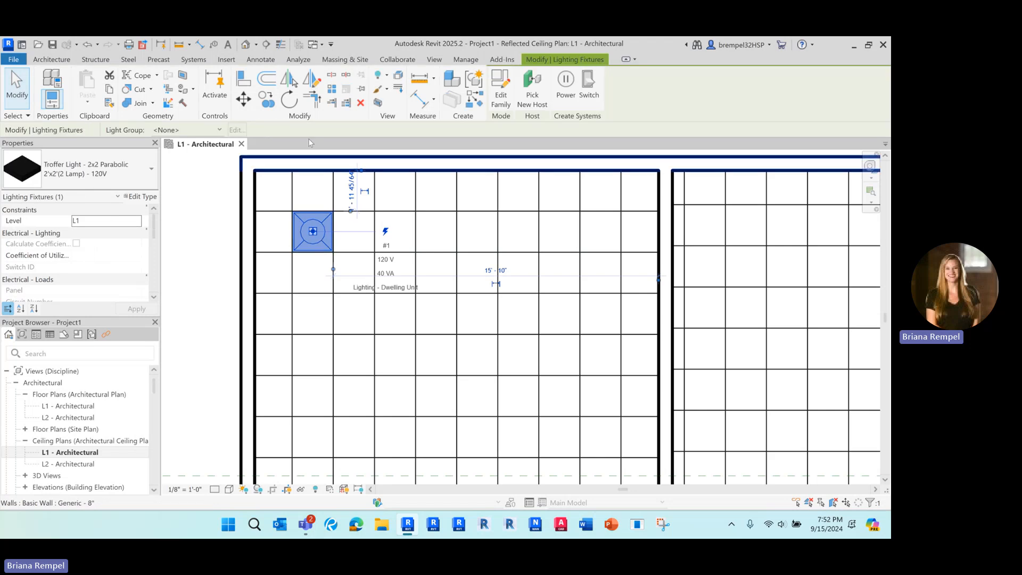
pyautogui.scroll(-1, 306, 249)
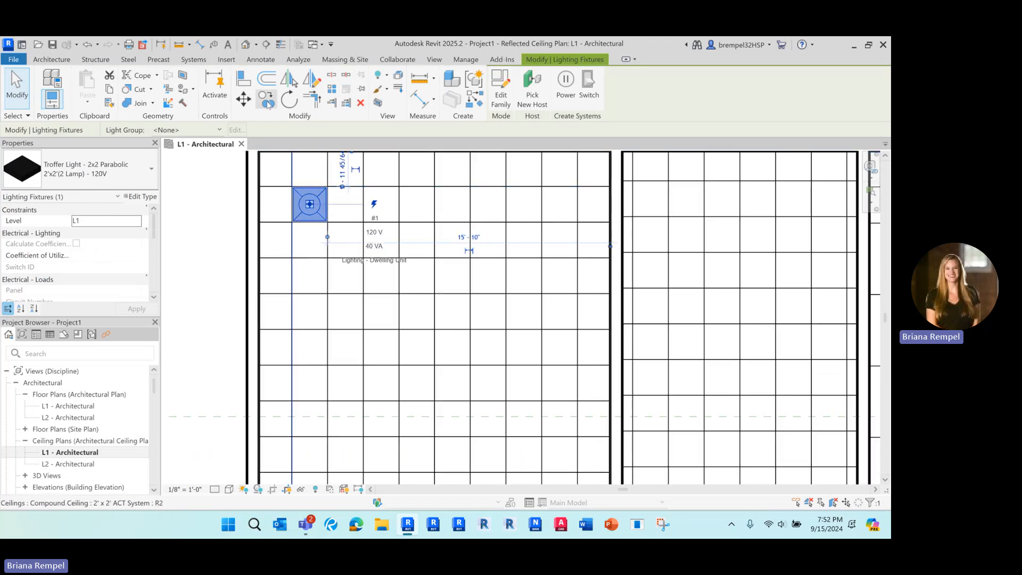
pyautogui.click(266, 102)
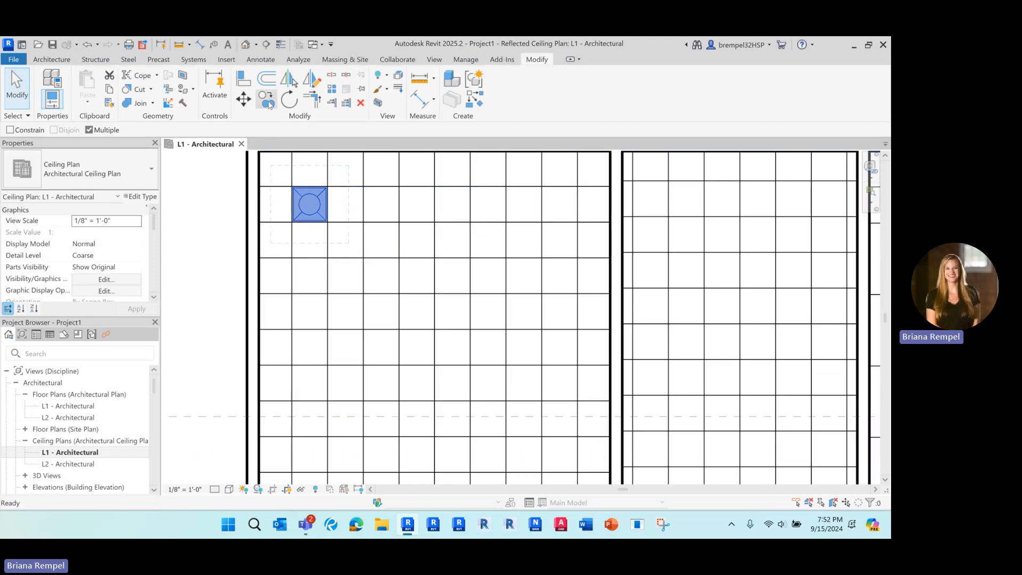
pyautogui.click(313, 248)
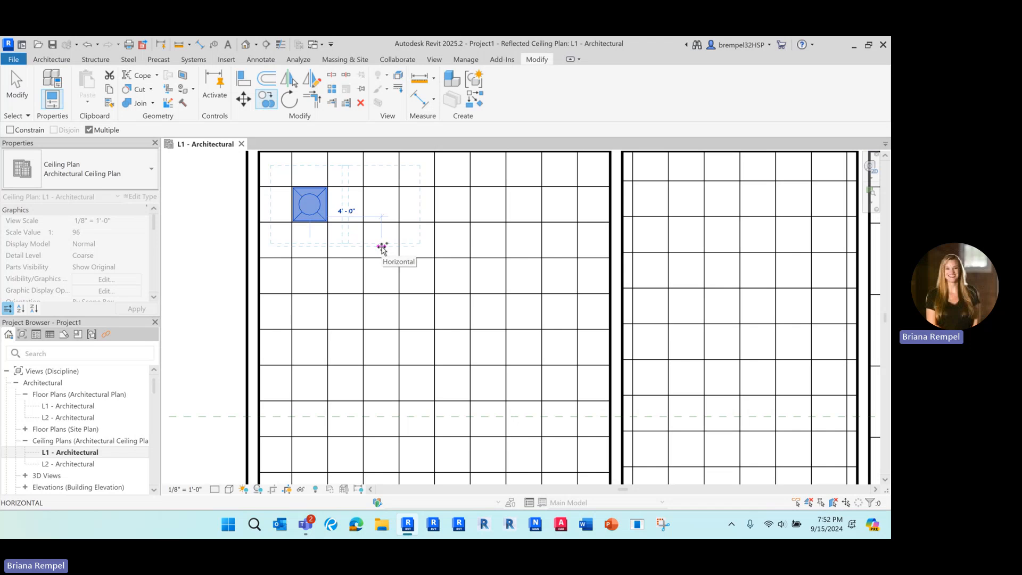
pyautogui.press('Return')
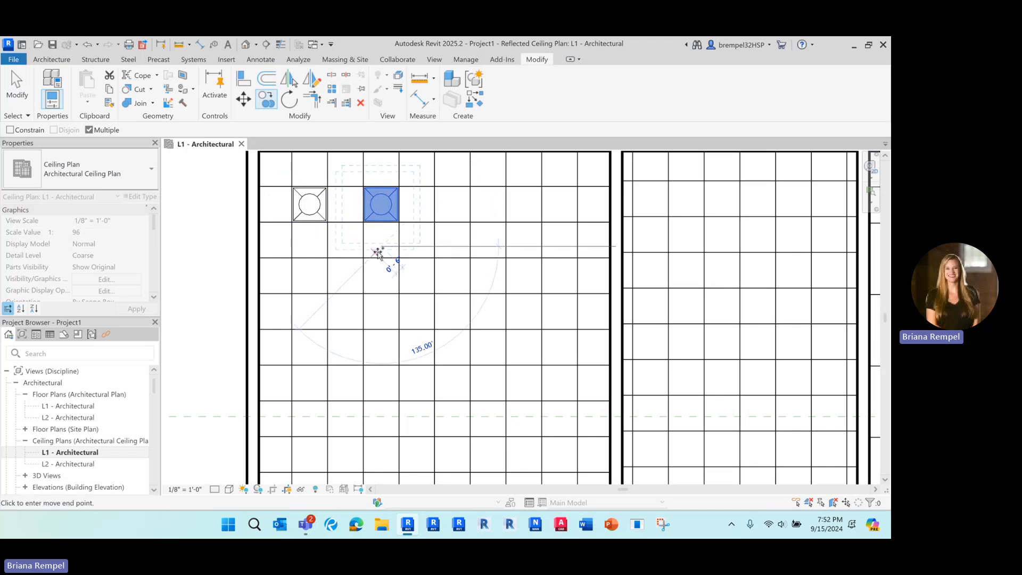
pyautogui.press('Escape')
# Make two more copies of the second 2x2 troffer in the same row, four and five tiles to its right.
pyautogui.scroll(1, 373, 240)
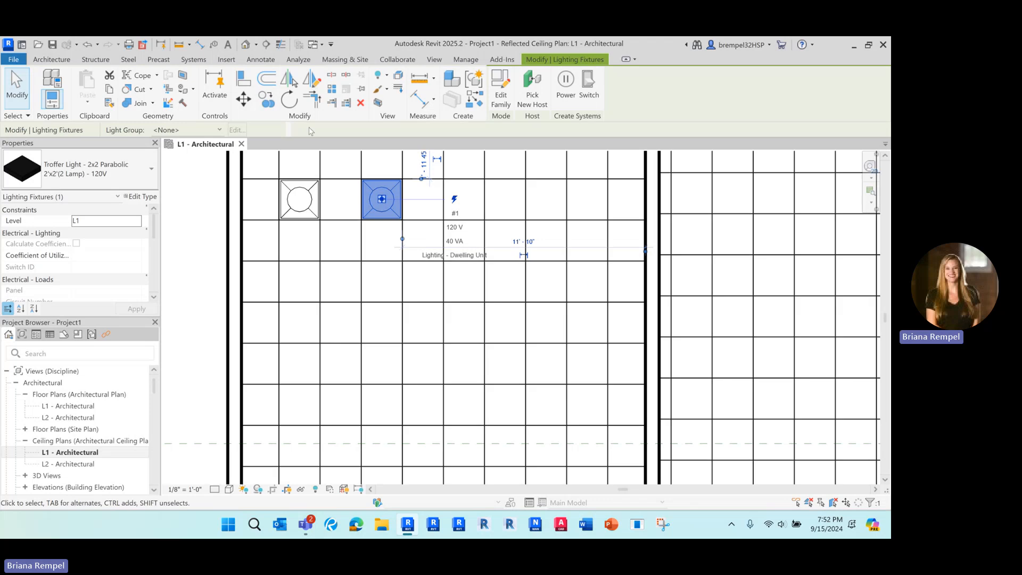
pyautogui.click(268, 105)
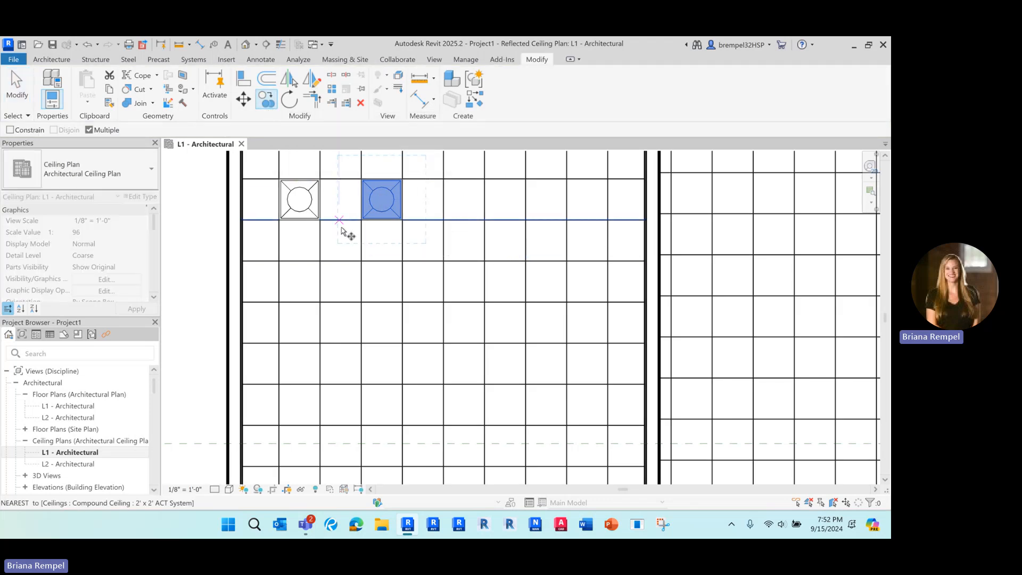
pyautogui.click(361, 247)
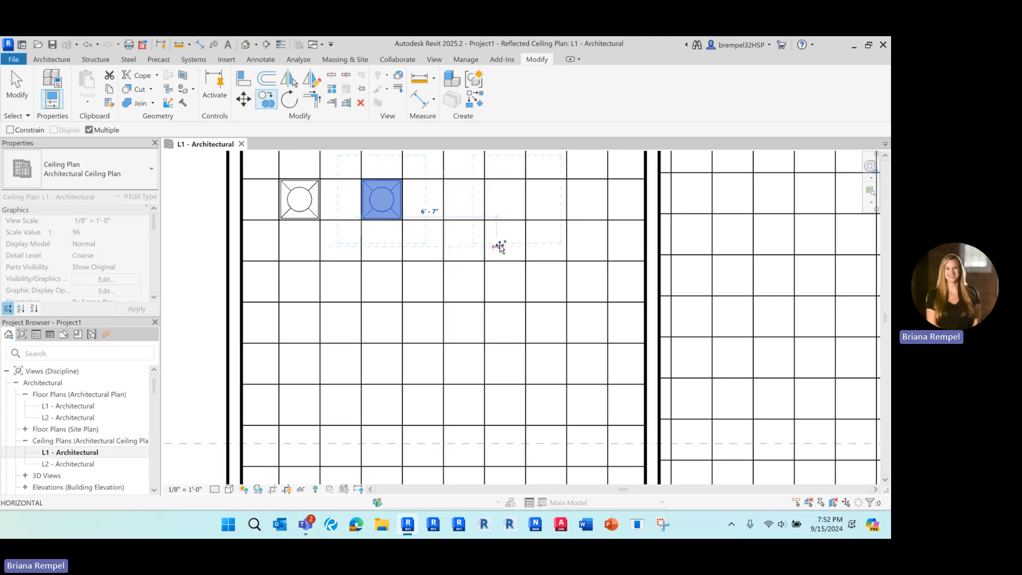
pyautogui.click(525, 246)
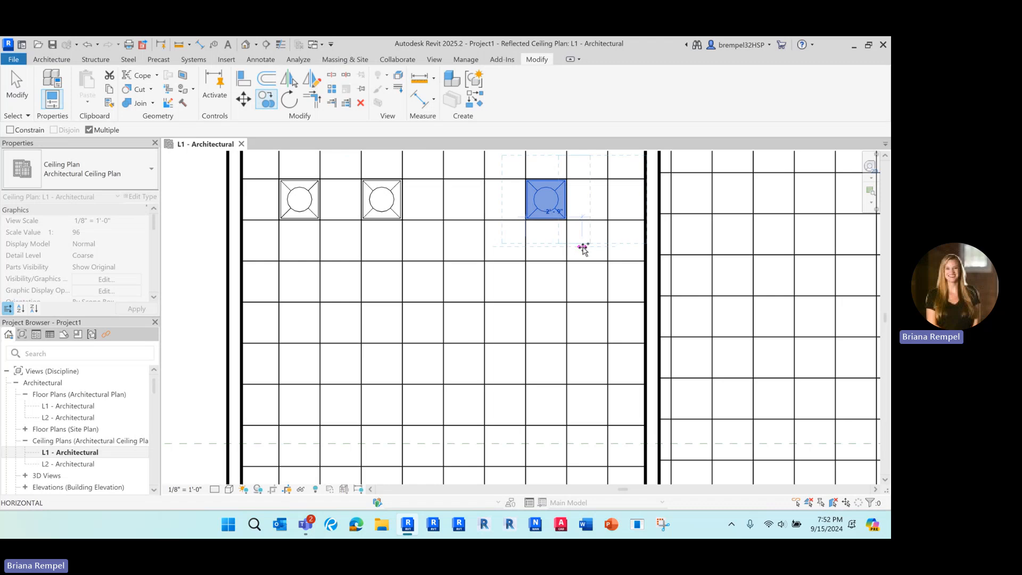
pyautogui.click(566, 247)
pyautogui.scroll(-1, 546, 241)
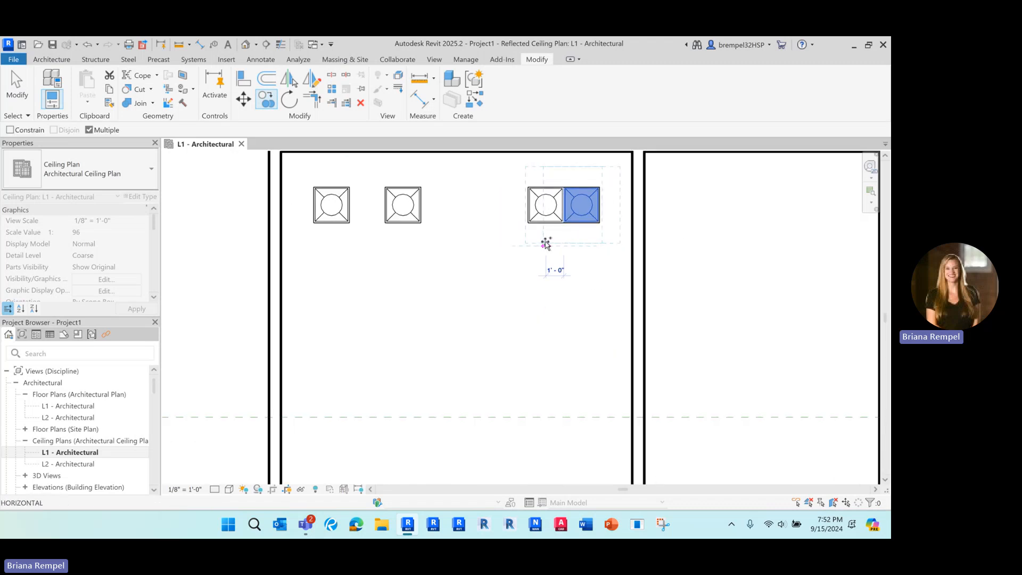
pyautogui.press('Escape')
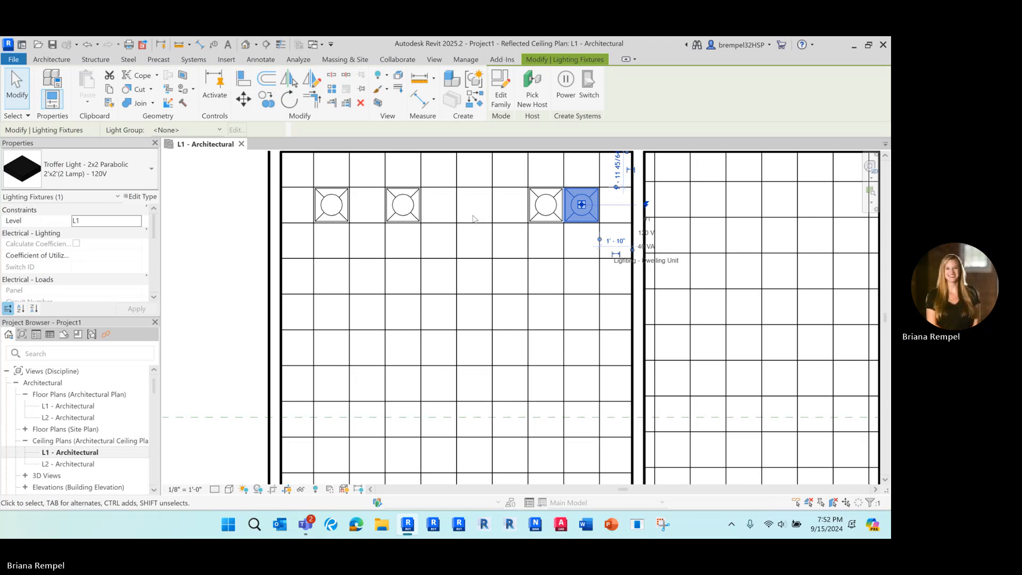
# Move the third 2x2 troffer in the row two tiles to the left, leaving one empty tile beside the second.
pyautogui.click(552, 210)
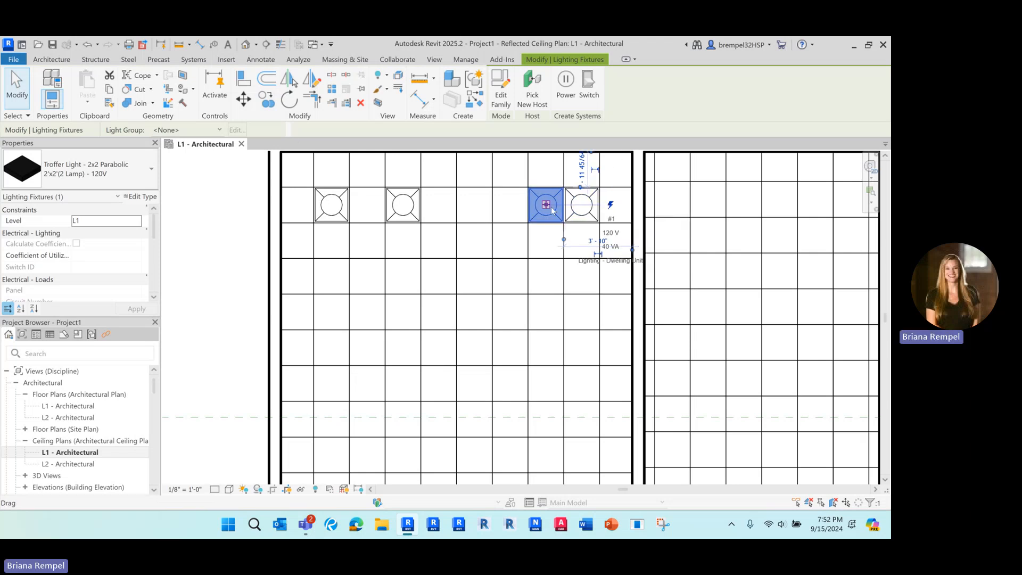
pyautogui.press('m')
pyautogui.press('v')
pyautogui.click(571, 258)
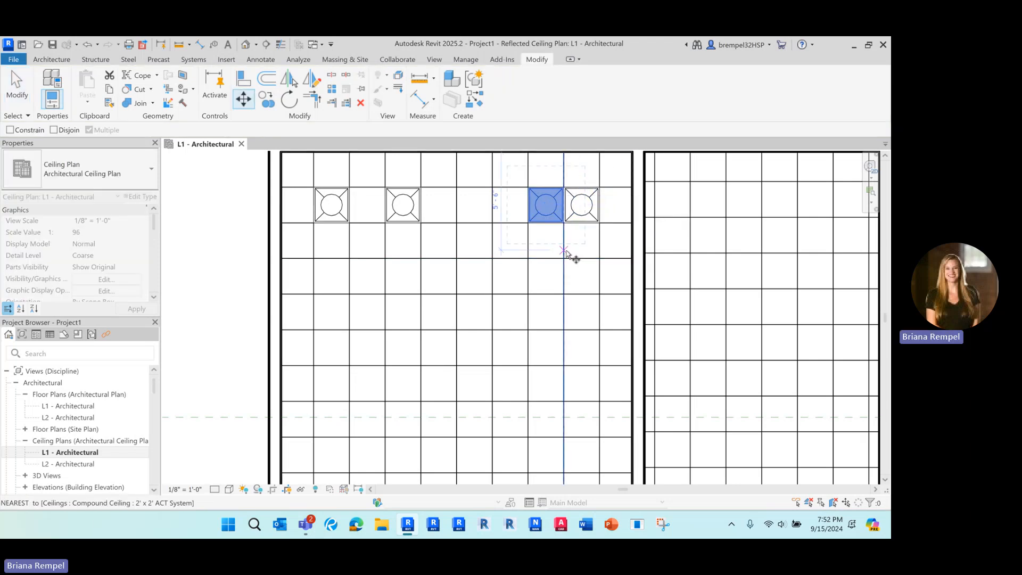
pyautogui.click(493, 250)
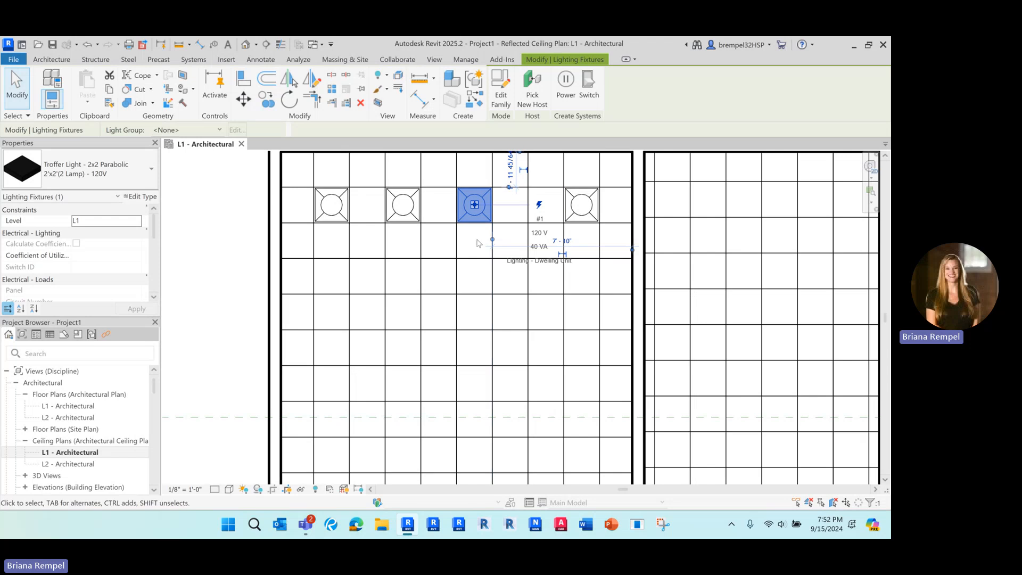
# Move the fourth 2x2 troffer one tile to the left, leaving one empty tile beside the third.
pyautogui.click(580, 221)
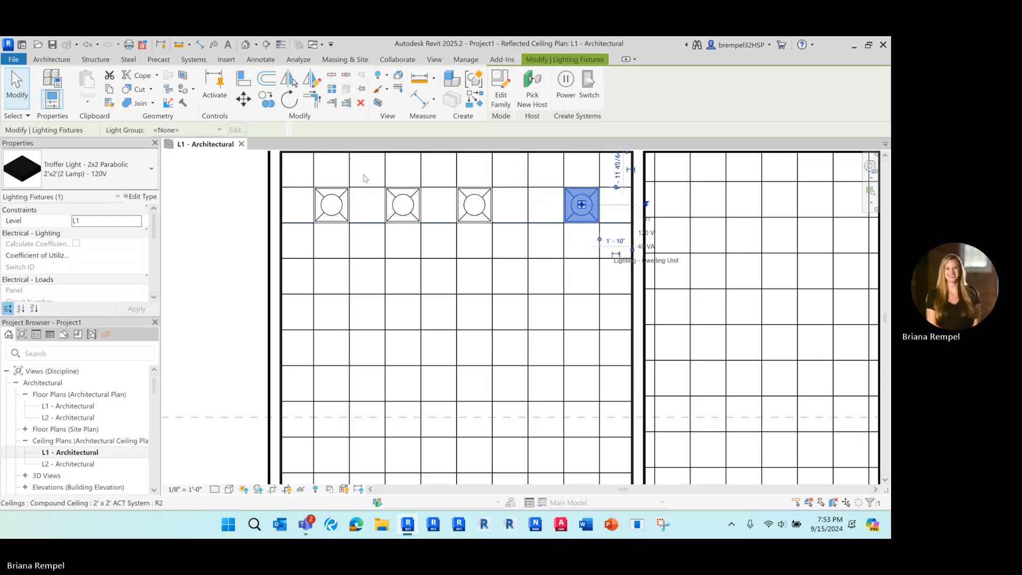
pyautogui.press('m')
pyautogui.press('v')
pyautogui.click(600, 259)
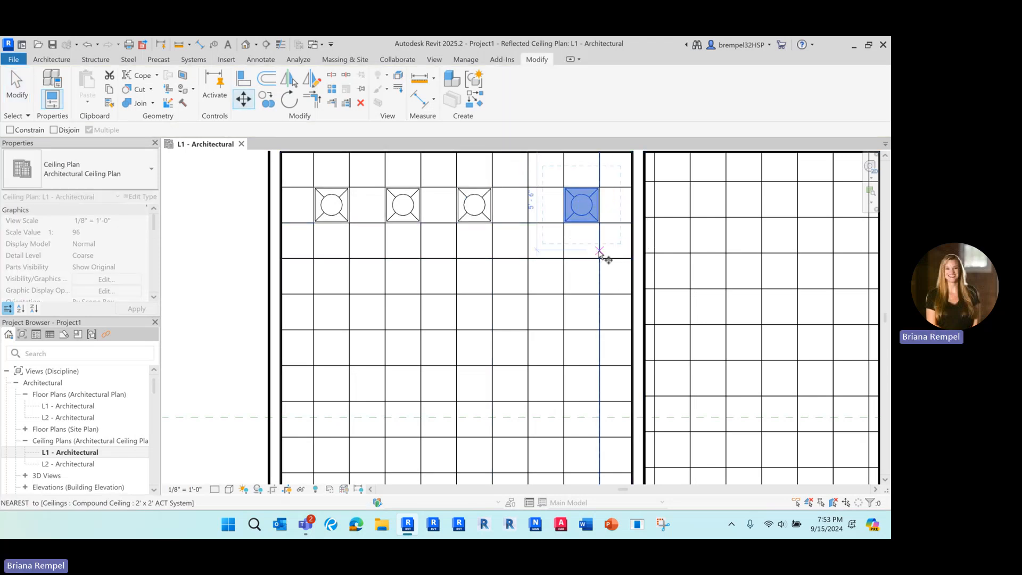
pyautogui.click(569, 250)
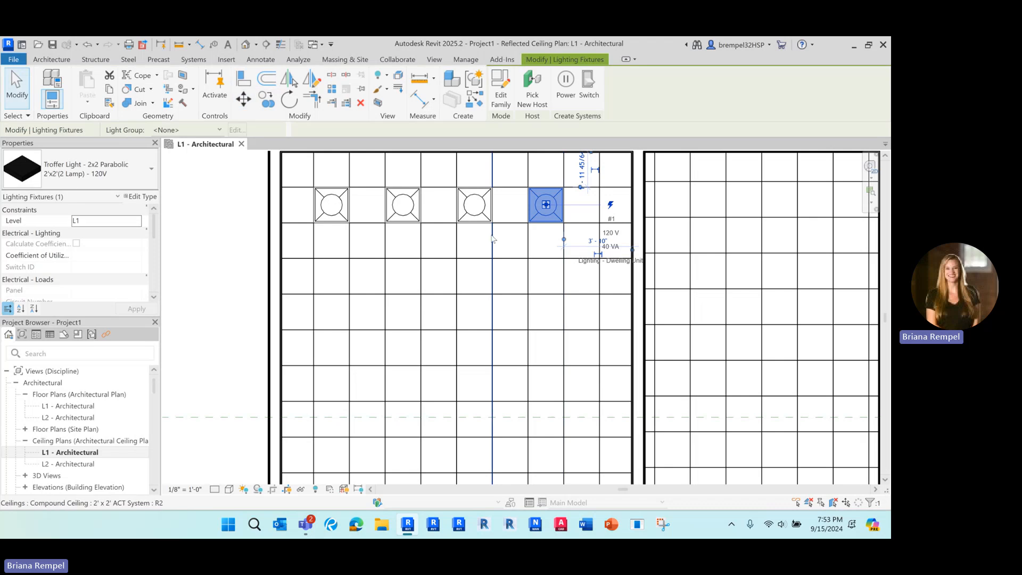
# Copy the row of four 2x2 troffers downward twice at three-tile spacing and undo both copies.
pyautogui.scroll(-3, 469, 256)
pyautogui.scroll(-2, 468, 262)
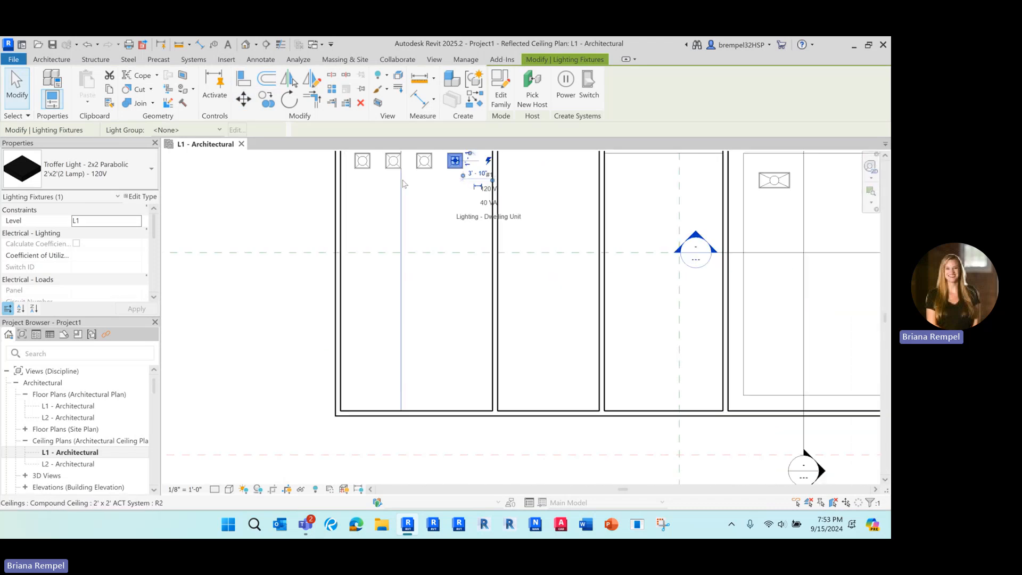
pyautogui.click(321, 189)
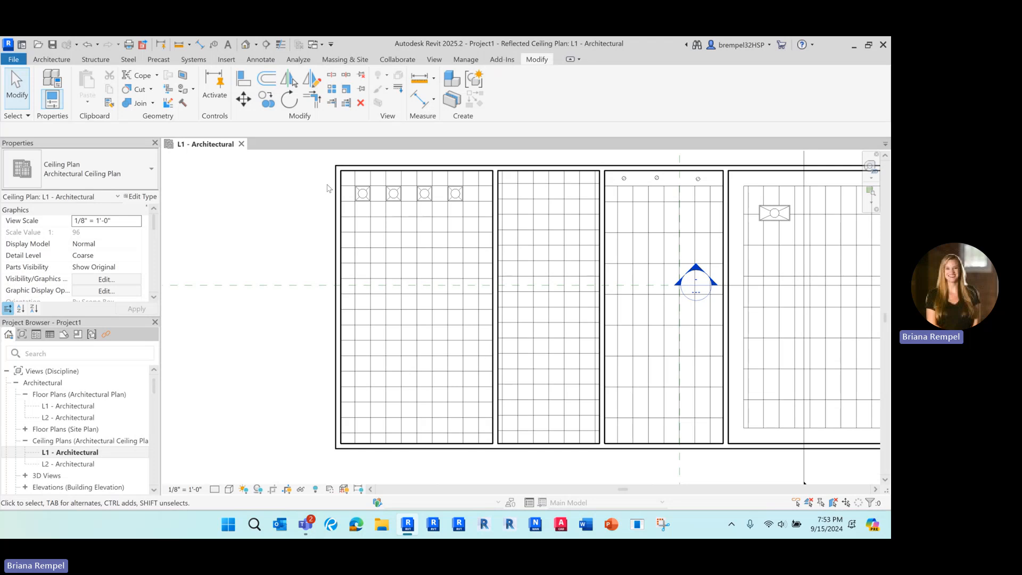
pyautogui.click(362, 193)
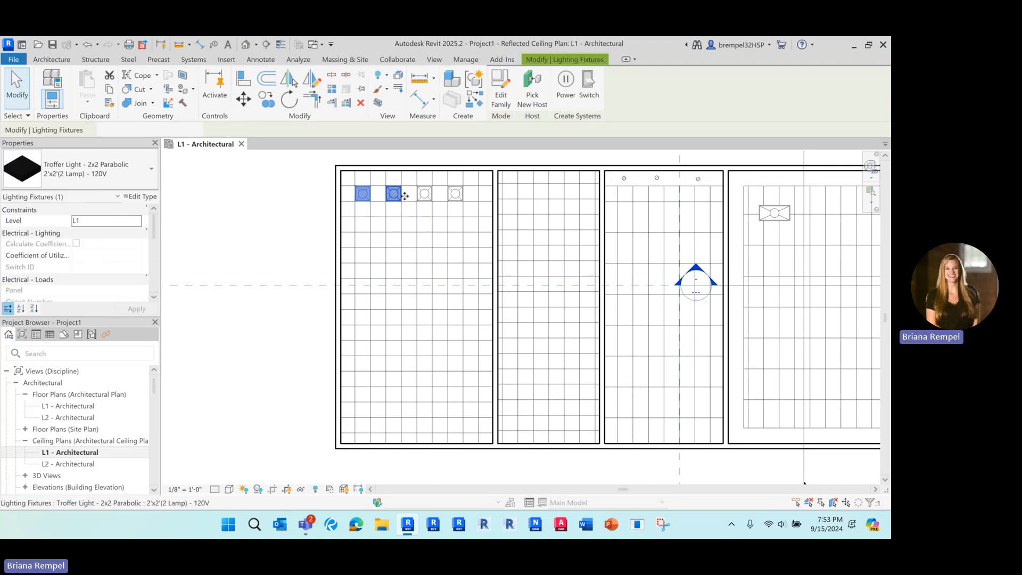
pyautogui.keyDown('ctrl'); pyautogui.click(394, 193); pyautogui.keyUp('ctrl')
pyautogui.keyDown('ctrl'); pyautogui.click(424, 193); pyautogui.keyUp('ctrl')
pyautogui.keyDown('ctrl'); pyautogui.click(455, 193); pyautogui.keyUp('ctrl')
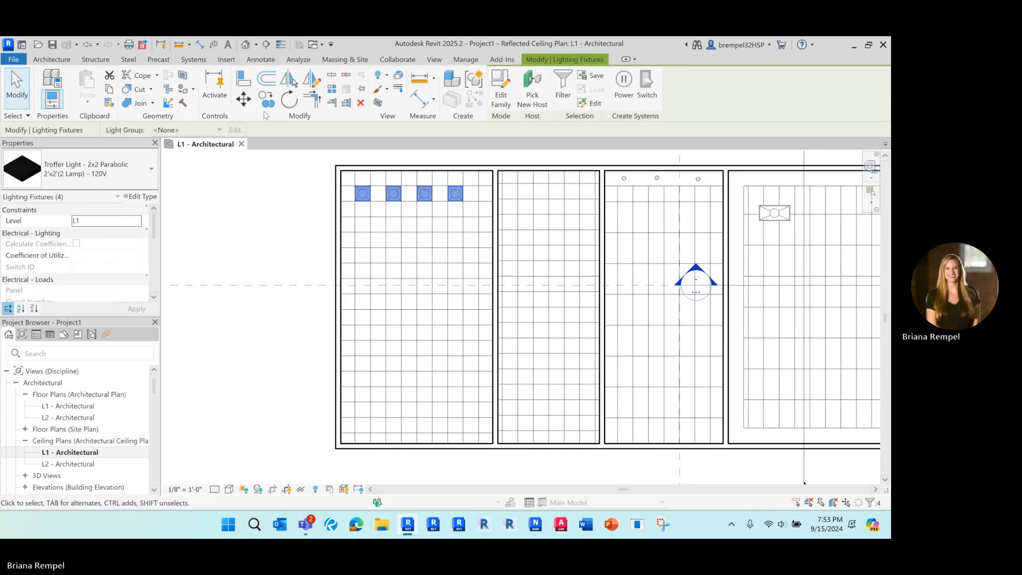
pyautogui.click(266, 98)
pyautogui.click(468, 192)
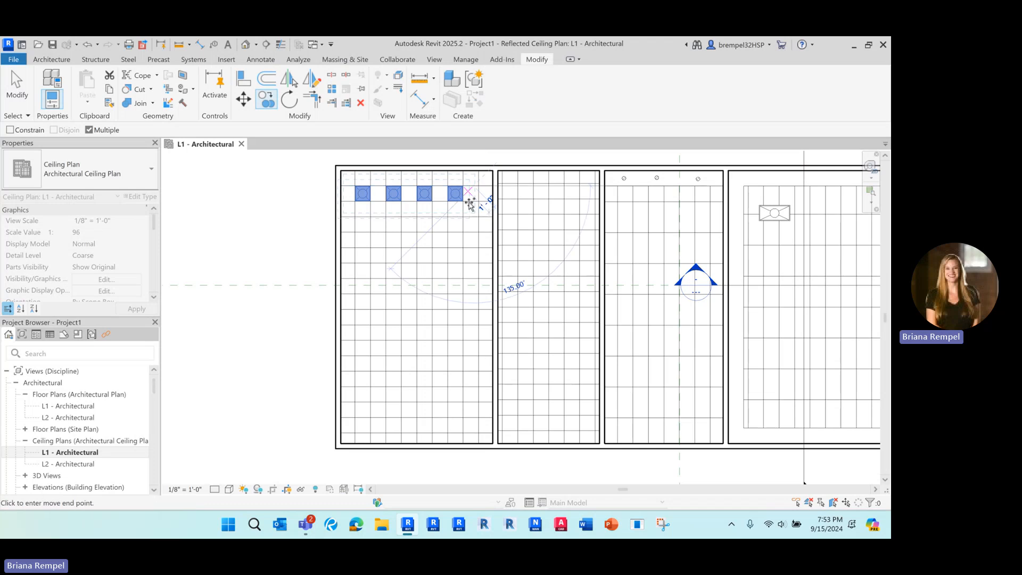
pyautogui.click(469, 237)
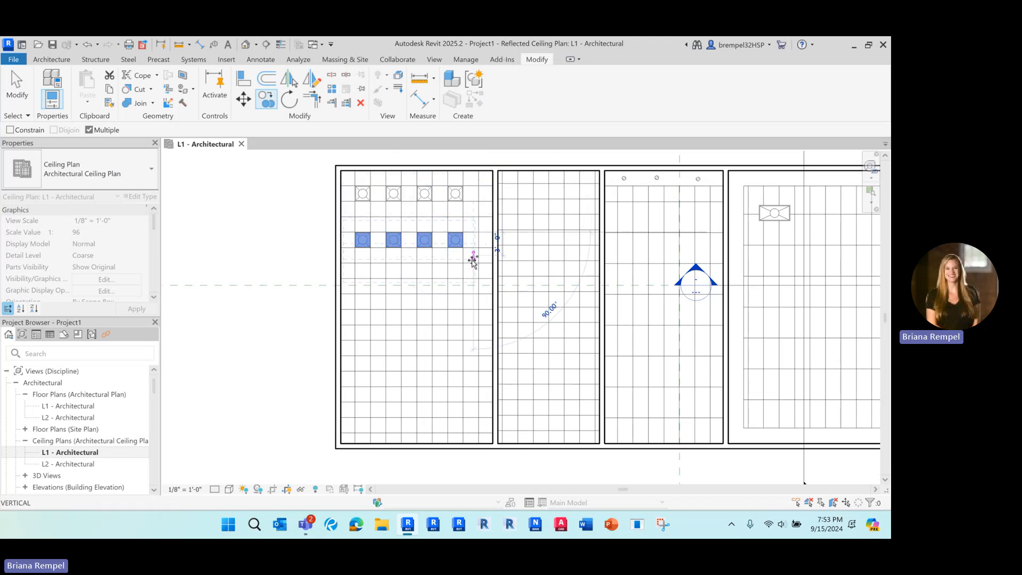
pyautogui.click(469, 284)
pyautogui.press('Escape')
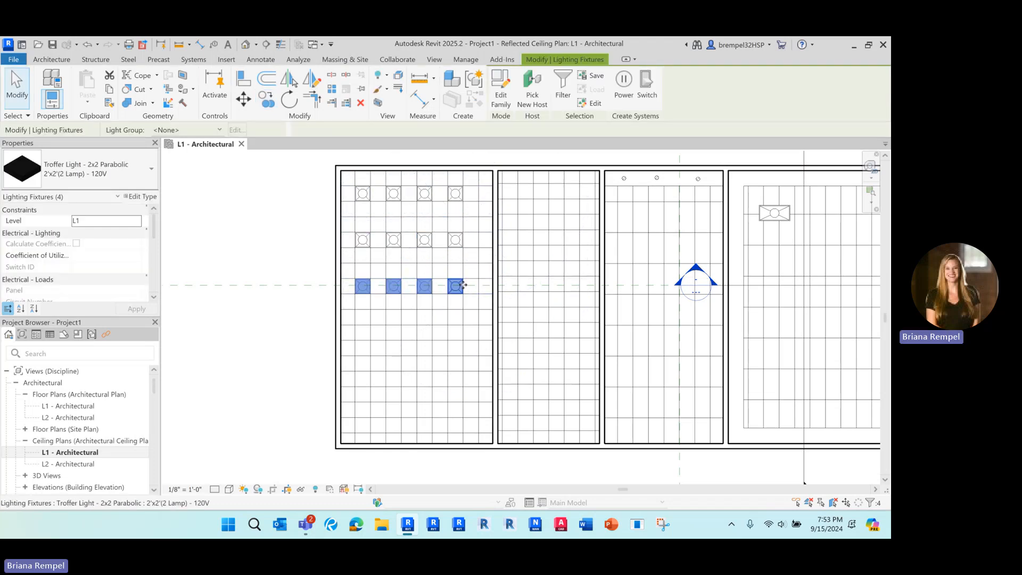
pyautogui.hotkey('ctrl', 'z')
pyautogui.hotkey('ctrl', 'z')
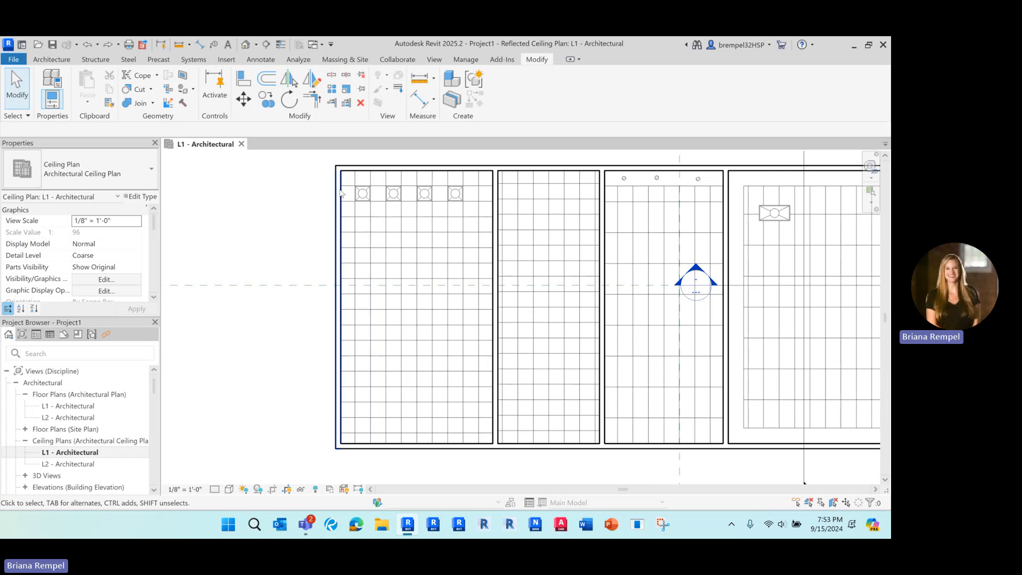
# Create a grouped linear array of the row of four 2x2 troffers, placing the second row three tiles below the first.
pyautogui.moveTo(309, 174); pyautogui.dragTo(483, 215)
pyautogui.click(274, 194)
pyautogui.click(363, 193)
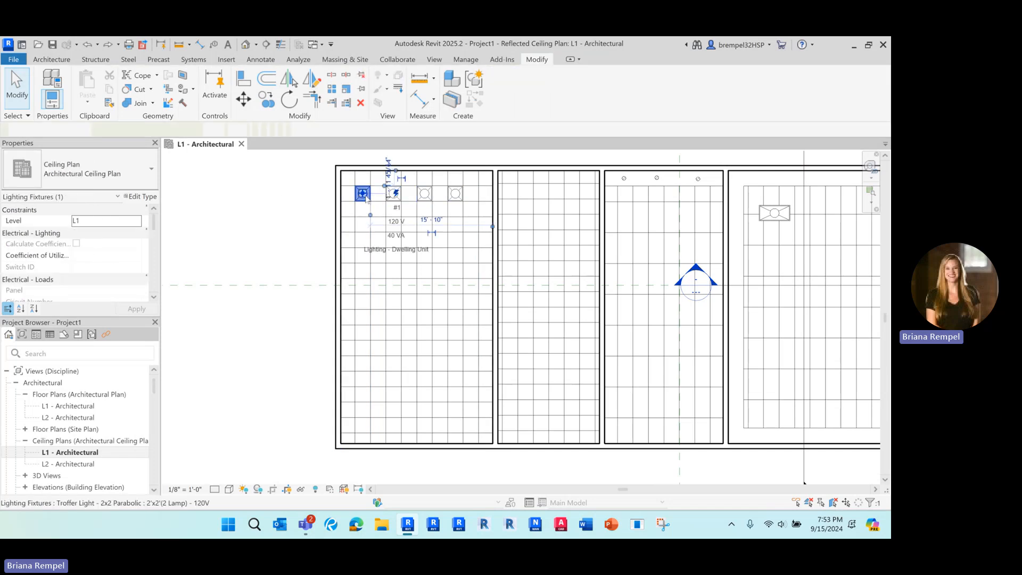
pyautogui.keyDown('ctrl'); pyautogui.click(394, 193); pyautogui.keyUp('ctrl')
pyautogui.keyDown('ctrl'); pyautogui.click(424, 193); pyautogui.keyUp('ctrl')
pyautogui.keyDown('ctrl'); pyautogui.click(455, 194); pyautogui.keyUp('ctrl')
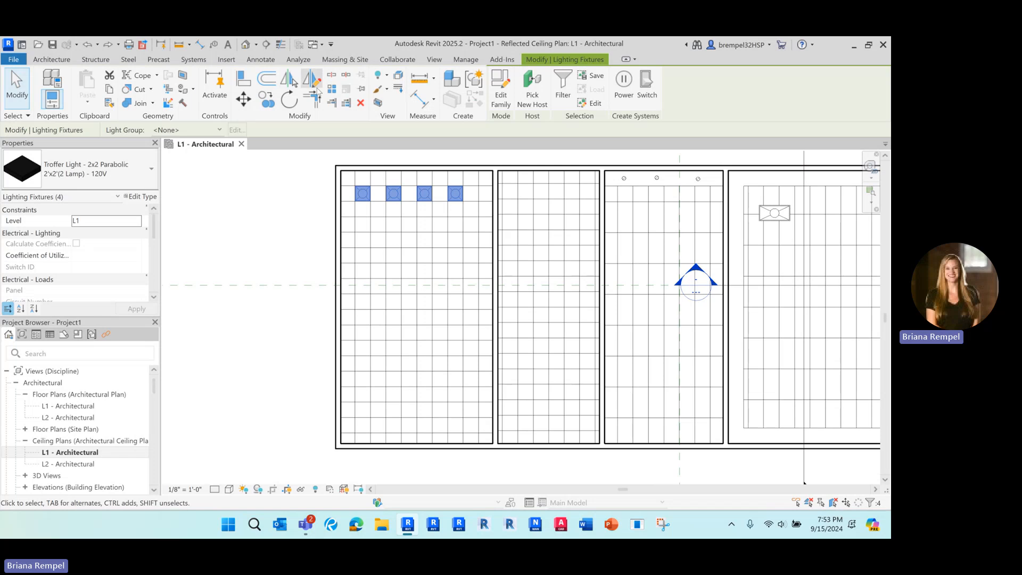
pyautogui.click(334, 89)
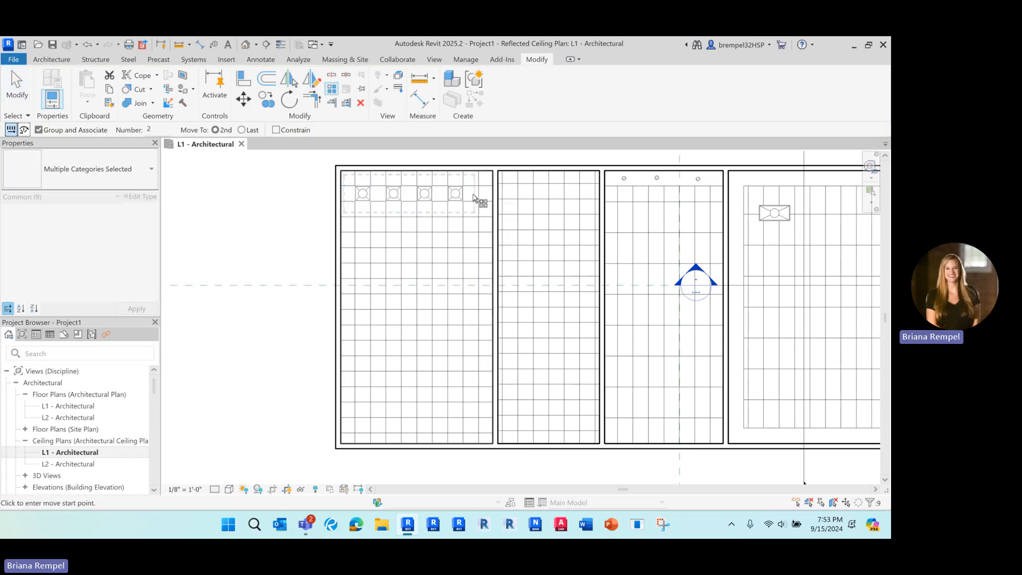
pyautogui.scroll(3, 479, 185)
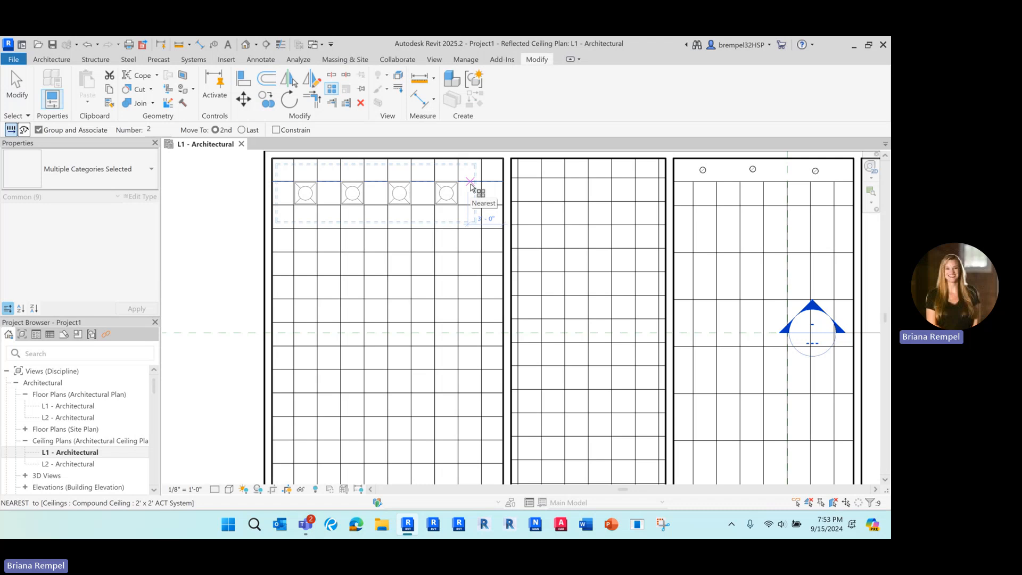
pyautogui.click(470, 187)
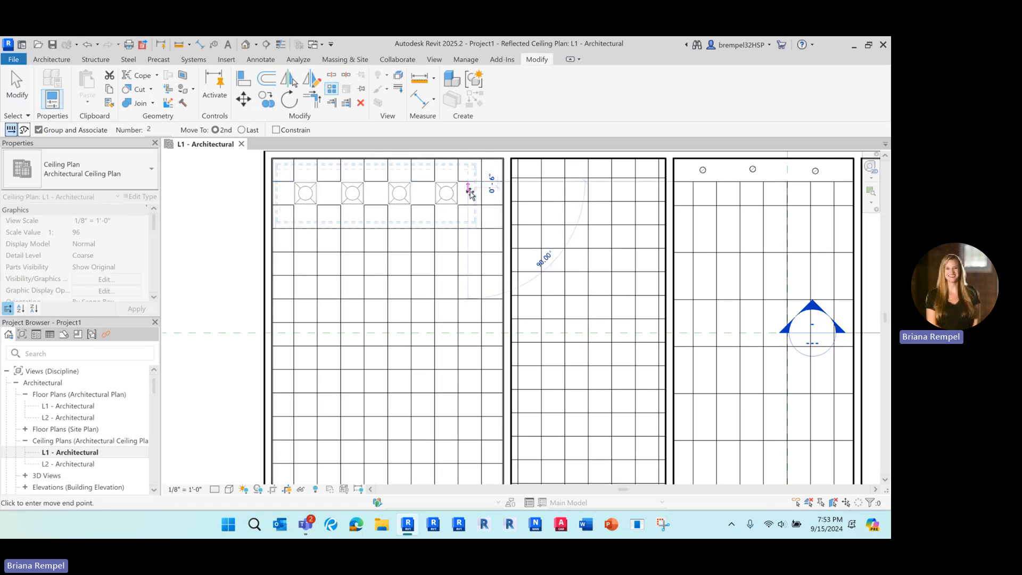
pyautogui.click(471, 251)
pyautogui.scroll(-2, 468, 250)
pyautogui.moveTo(456, 245); pyautogui.dragTo(438, 310, button='middle')
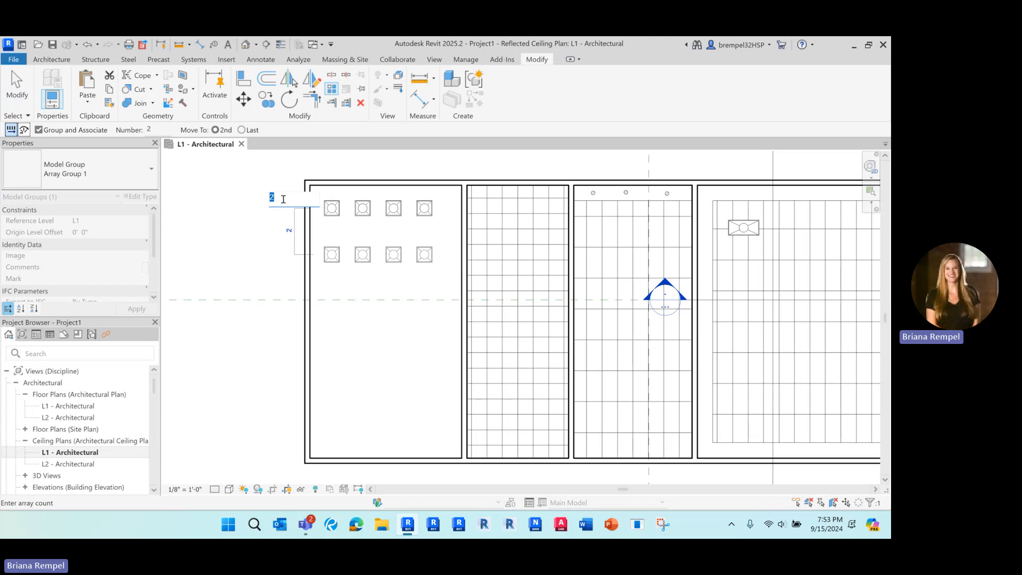
# Set the troffer array's count to 4 and raise it to 6 rows to fill the leftmost room.
pyautogui.write('4')
pyautogui.press('Return')
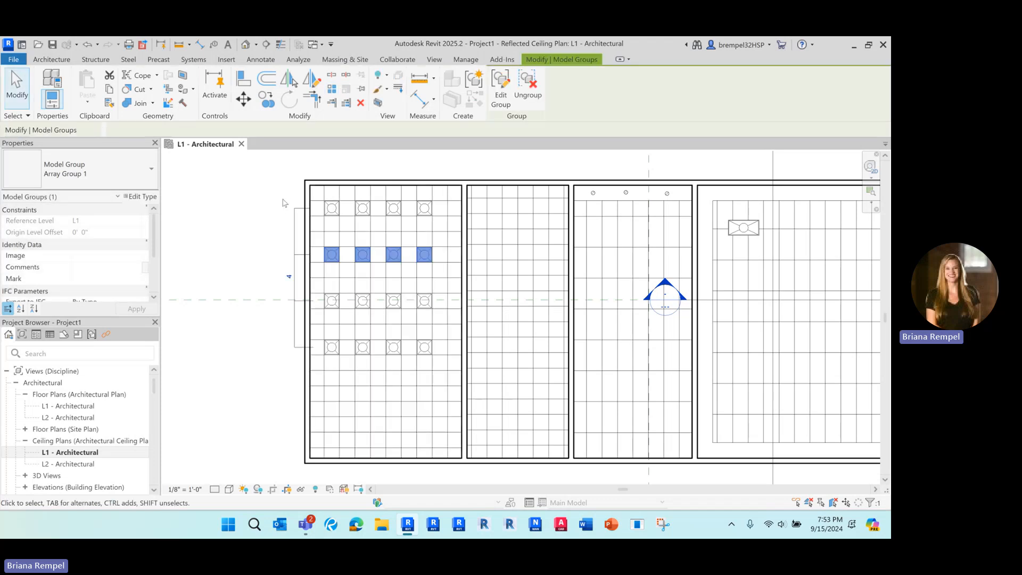
pyautogui.click(289, 275)
pyautogui.write('6')
pyautogui.press('Return')
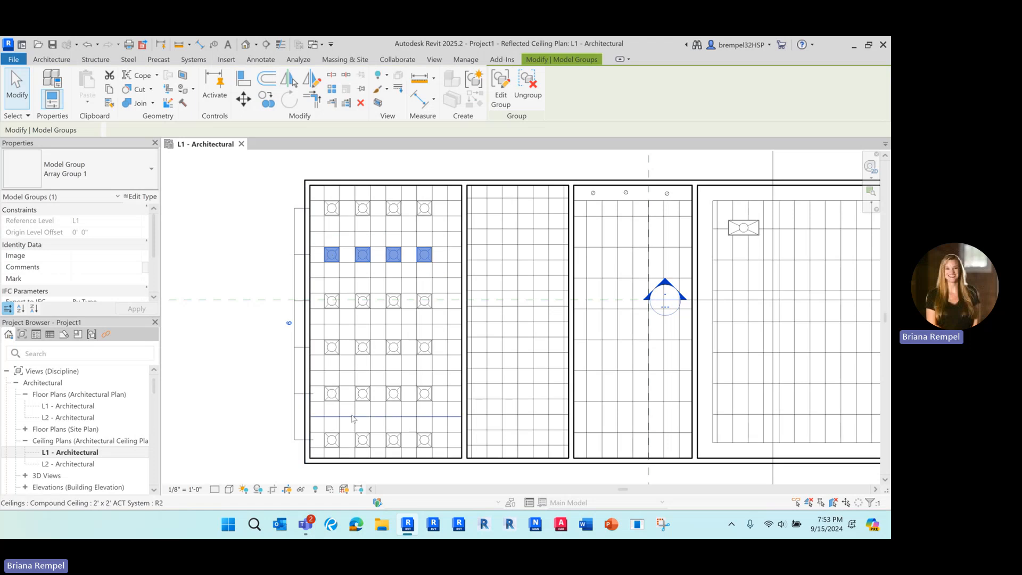
# Rotate the 2x4 troffer in the rightmost room by 90 degrees.
pyautogui.scroll(-1, 247, 244)
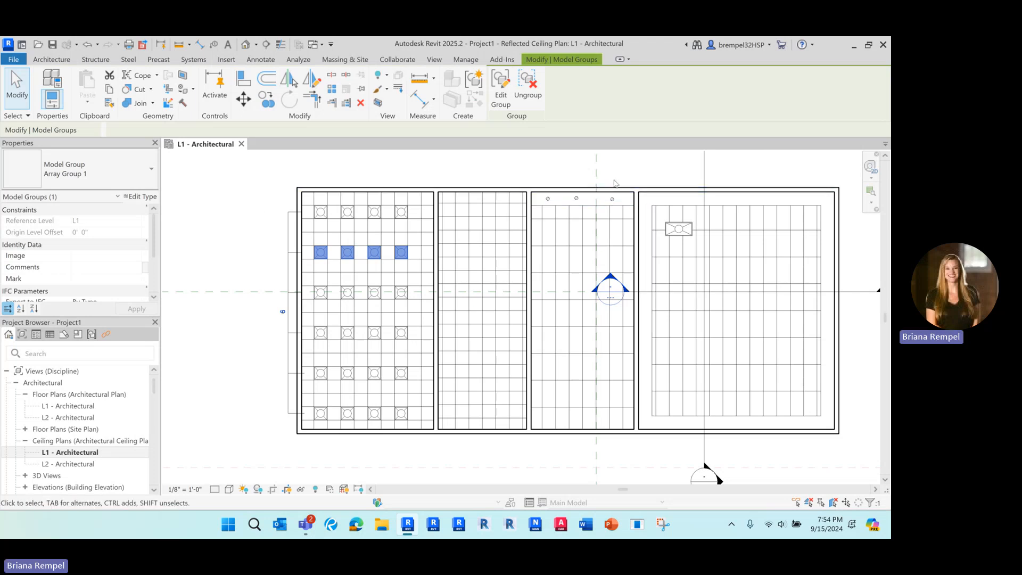
pyautogui.scroll(5, 701, 213)
pyautogui.click(674, 248)
pyautogui.moveTo(673, 245); pyautogui.dragTo(538, 231, button='middle')
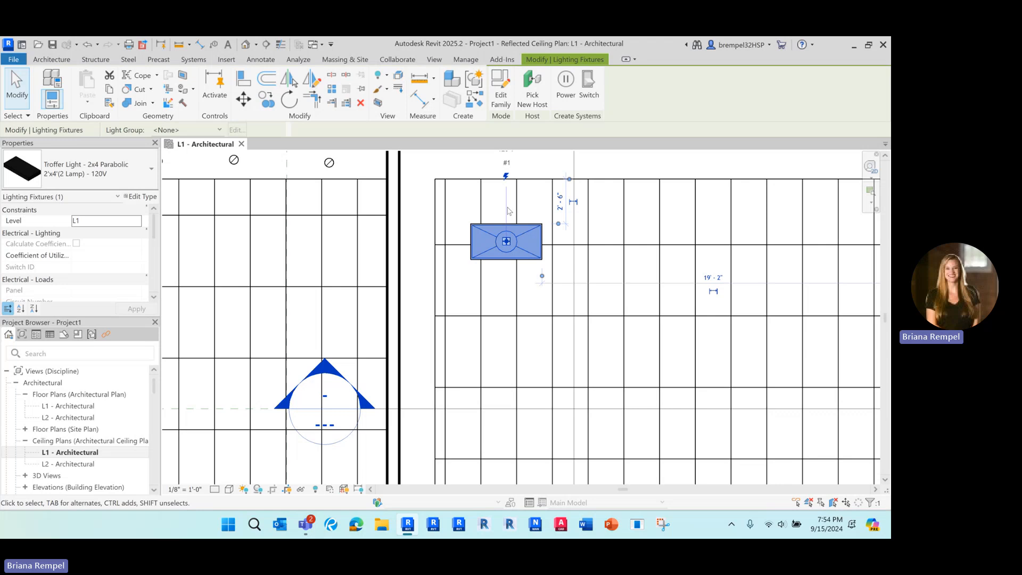
pyautogui.press('r')
pyautogui.press('o')
pyautogui.click(570, 187)
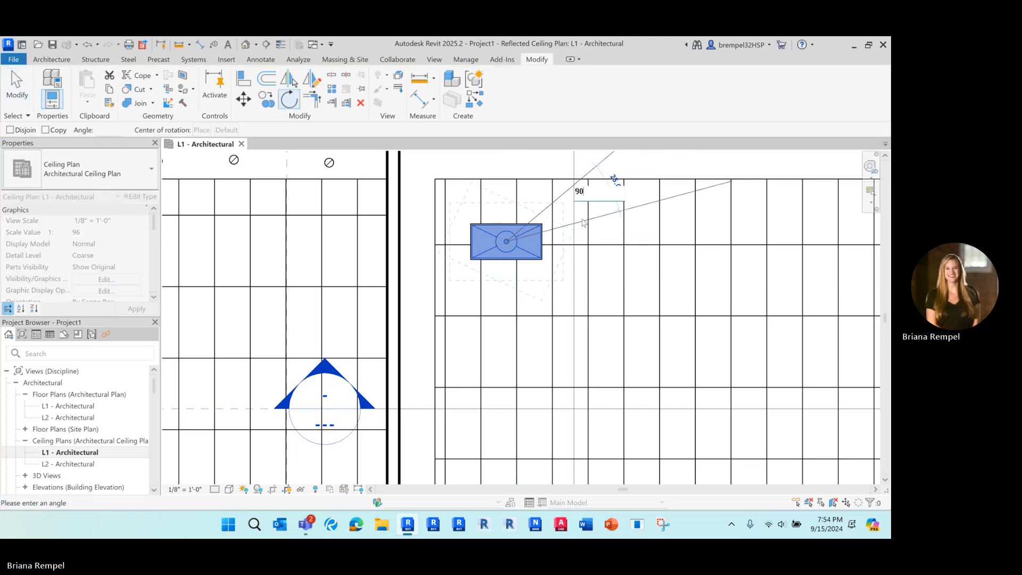
pyautogui.press('Return')
# Align the rotated 2x4 troffer's left edge with the nearest vertical ceiling grid line to its left.
pyautogui.moveTo(511, 267); pyautogui.dragTo(497, 246, button='middle')
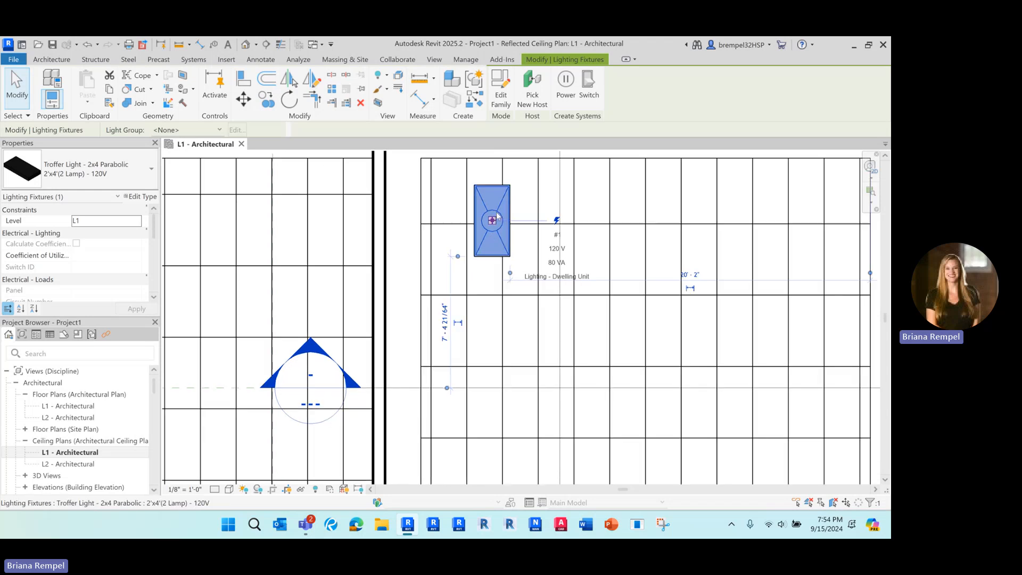
pyautogui.click(243, 79)
pyautogui.click(468, 276)
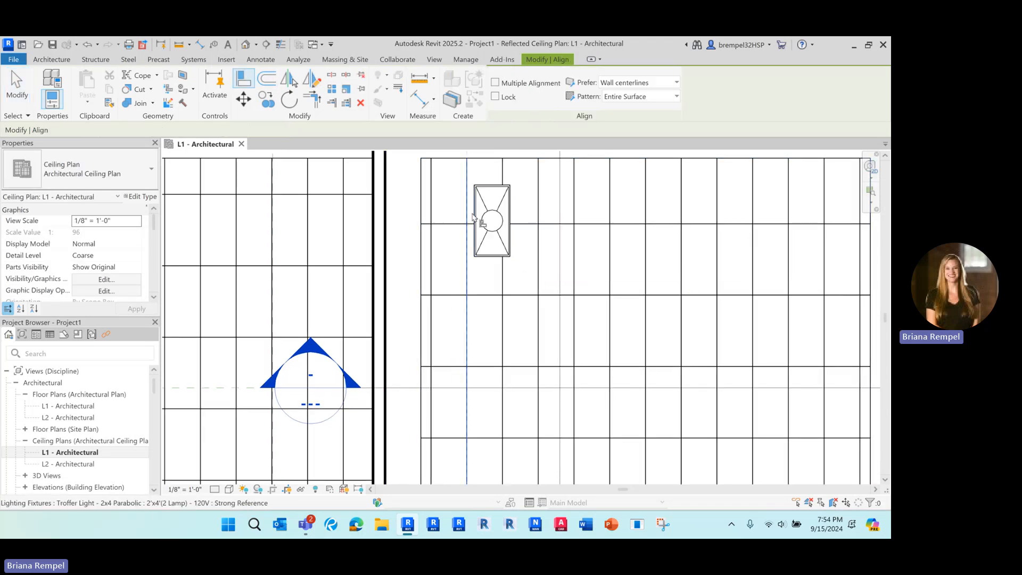
pyautogui.click(475, 213)
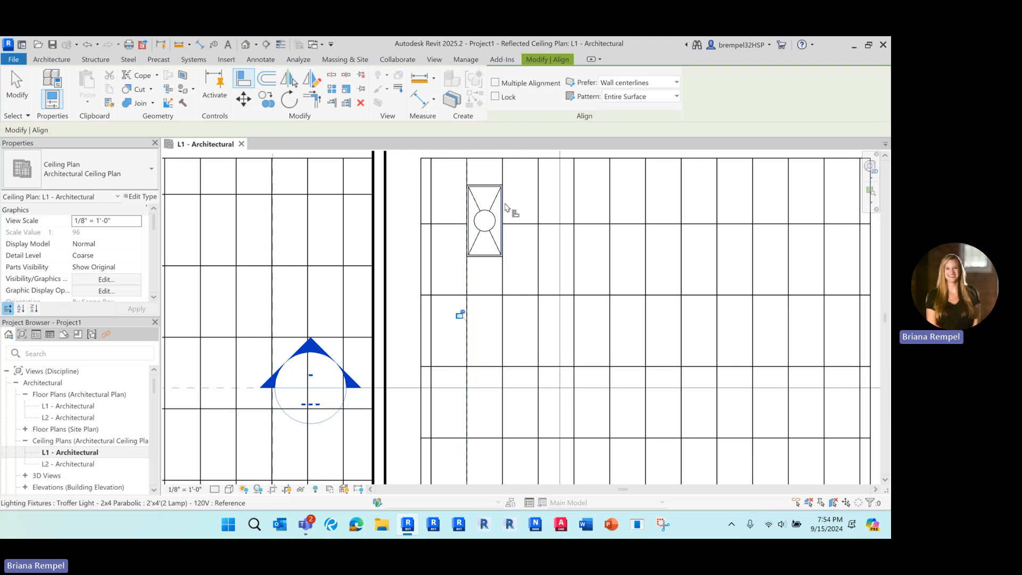
# Align the 2x4 troffer's upper edge with the first horizontal grid line below the ceiling's upper edge.
pyautogui.click(523, 225)
pyautogui.click(495, 186)
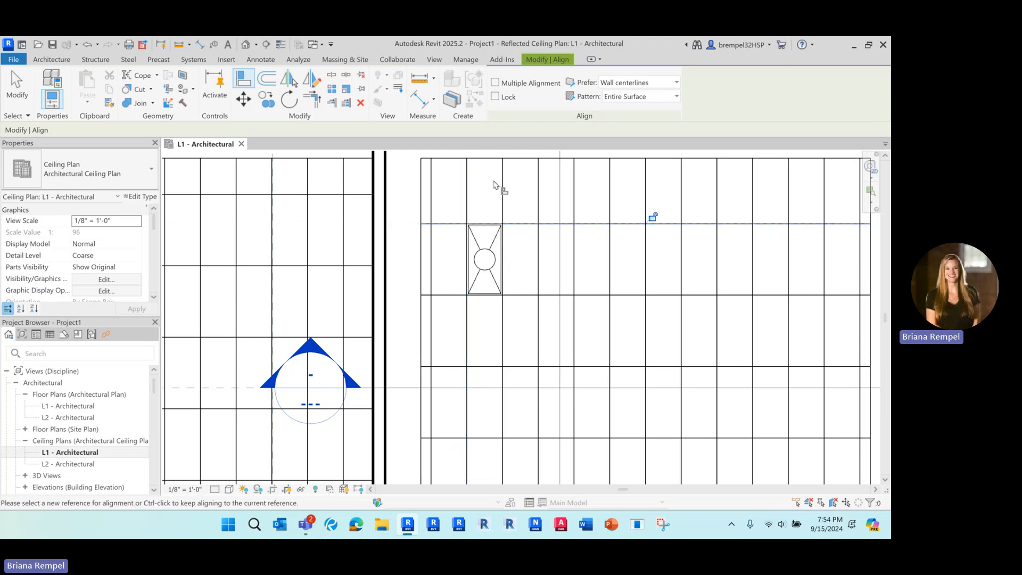
pyautogui.scroll(-2, 492, 179)
pyautogui.moveTo(456, 221); pyautogui.dragTo(445, 201, button='middle')
pyautogui.press('Escape')
pyautogui.press('Escape')
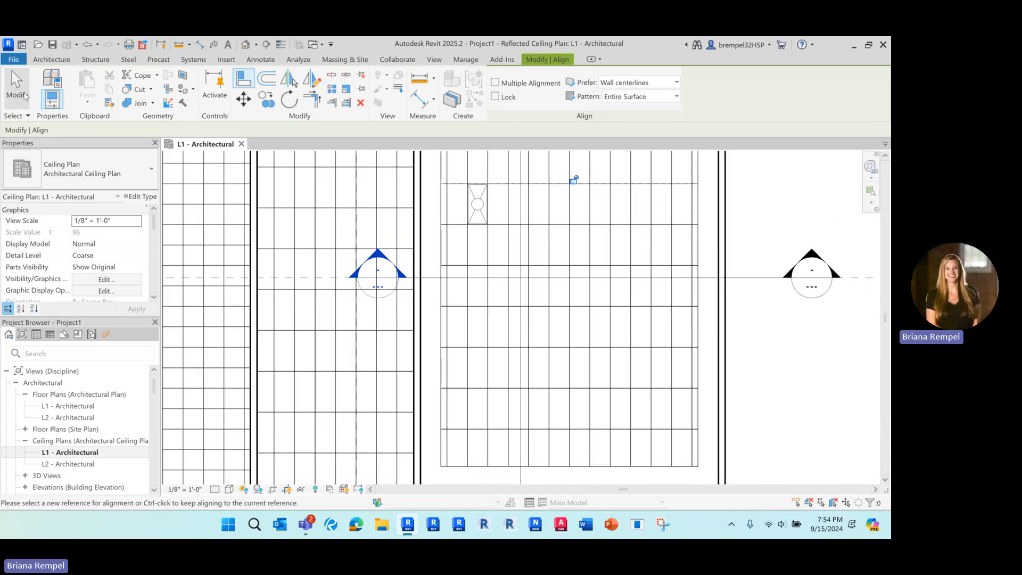
# Copy the 2x4 troffer three times to the right at three-tile spacing, leaving two empty tiles between fixtures.
pyautogui.click(487, 218)
pyautogui.scroll(-1, 487, 219)
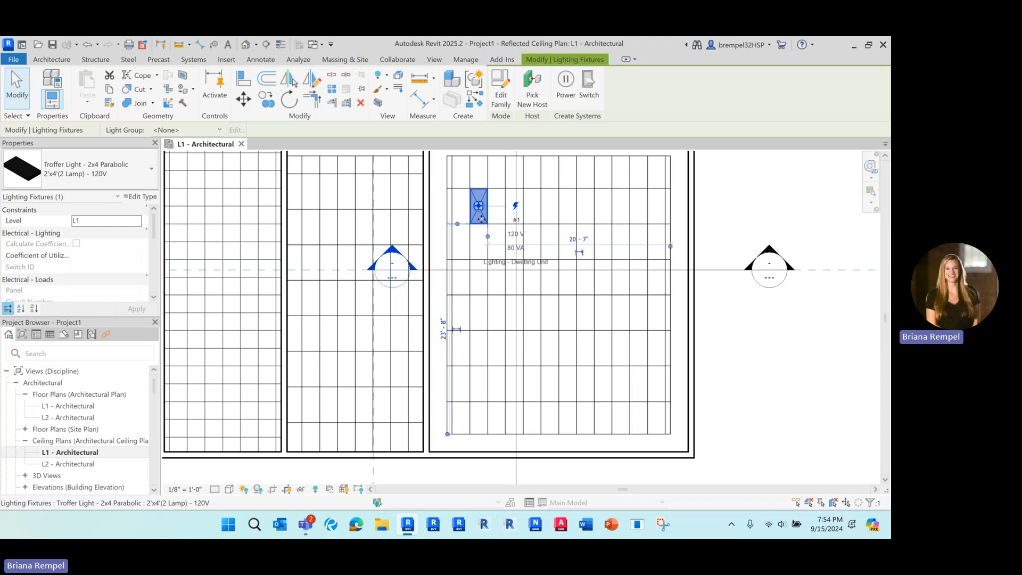
pyautogui.press('c')
pyautogui.press('o')
pyautogui.click(470, 245)
pyautogui.click(523, 246)
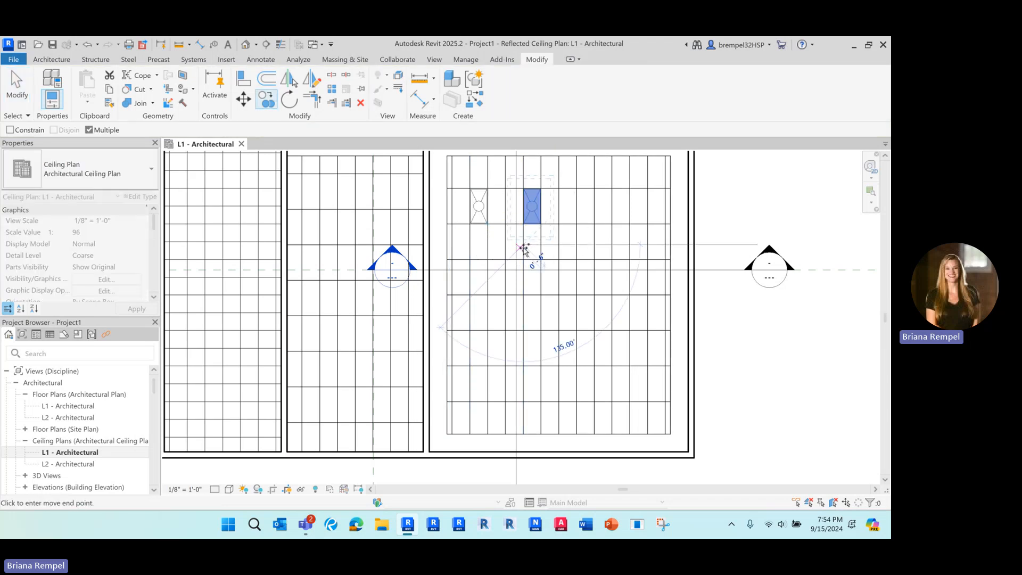
pyautogui.click(578, 247)
pyautogui.click(631, 246)
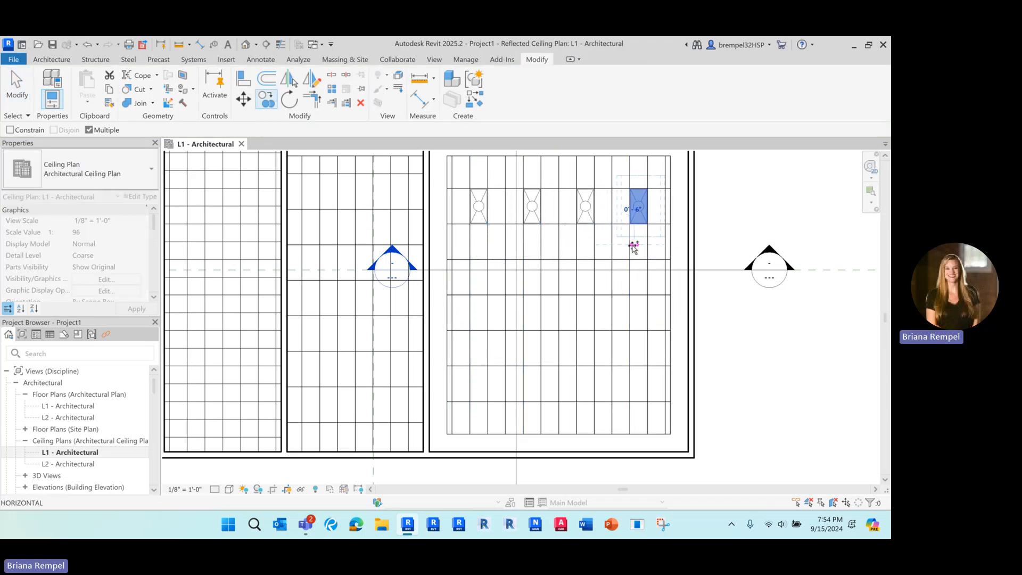
pyautogui.press('Escape')
# Array the row of four 2x4 troffers downward in the rightmost room at two-tile spacing, with a count of 4.
pyautogui.click(486, 216)
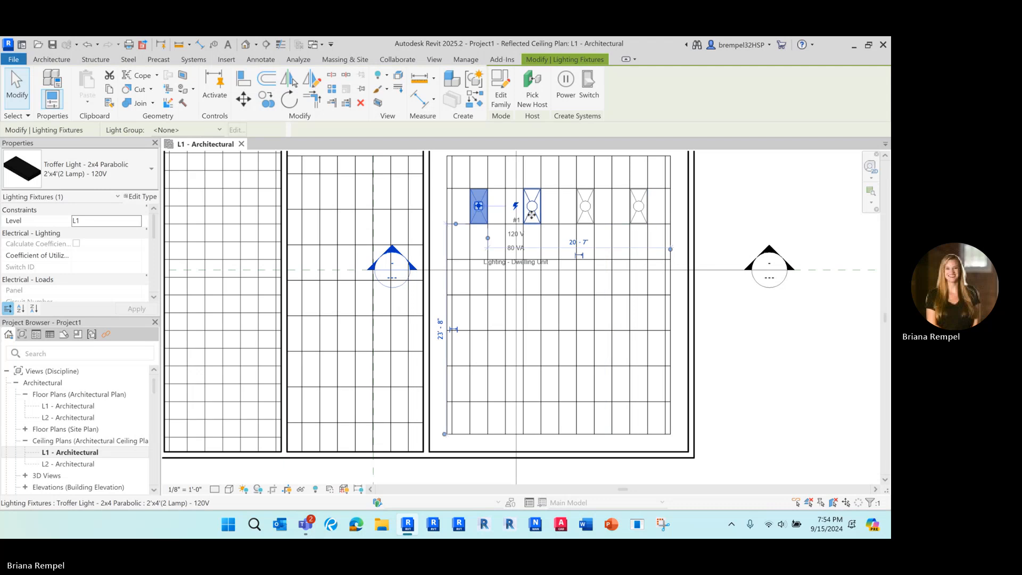
pyautogui.keyDown('ctrl'); pyautogui.click(535, 214); pyautogui.keyUp('ctrl')
pyautogui.keyDown('ctrl'); pyautogui.click(588, 214); pyautogui.keyUp('ctrl')
pyautogui.click(642, 215)
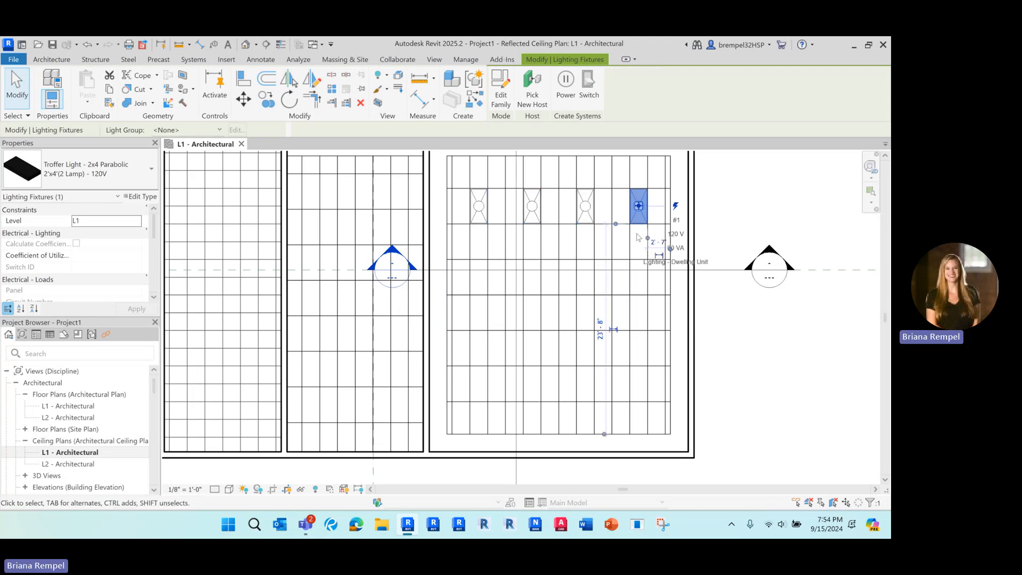
pyautogui.keyDown('ctrl'); pyautogui.click(585, 209); pyautogui.keyUp('ctrl')
pyautogui.keyDown('ctrl'); pyautogui.click(532, 208); pyautogui.keyUp('ctrl')
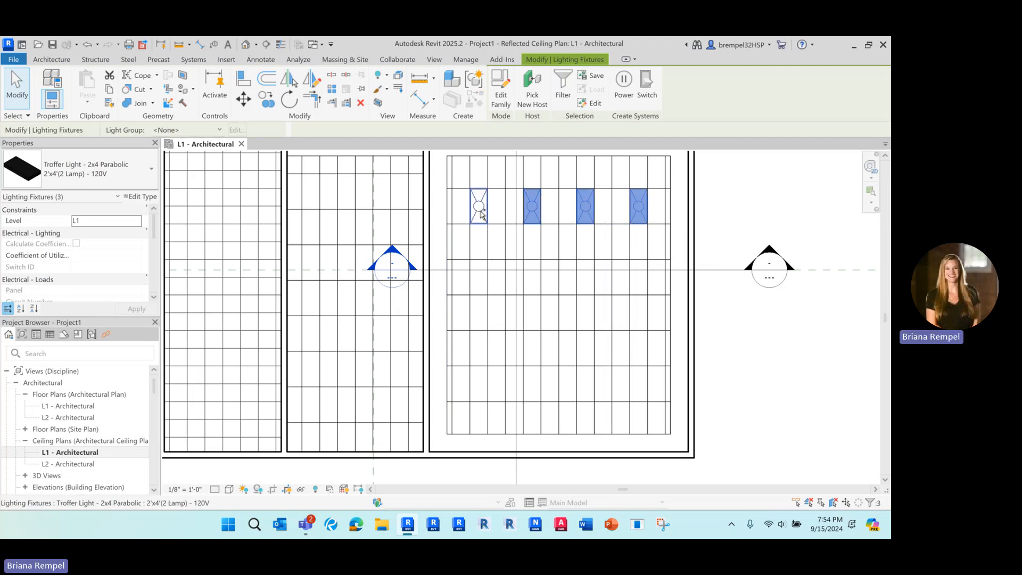
pyautogui.moveTo(491, 209); pyautogui.dragTo(490, 211, button='middle')
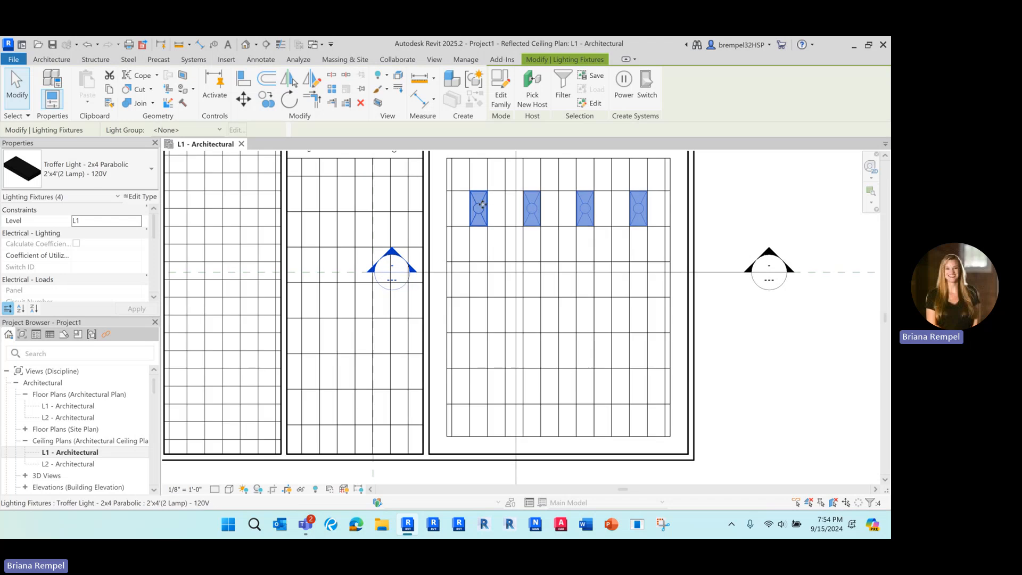
pyautogui.press('a')
pyautogui.press('r')
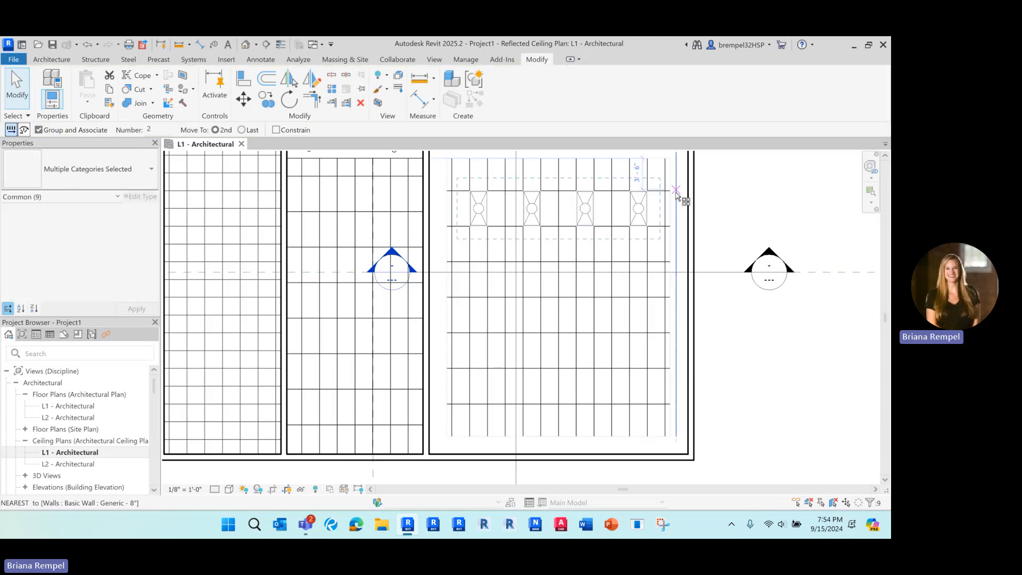
pyautogui.click(665, 190)
pyautogui.click(665, 261)
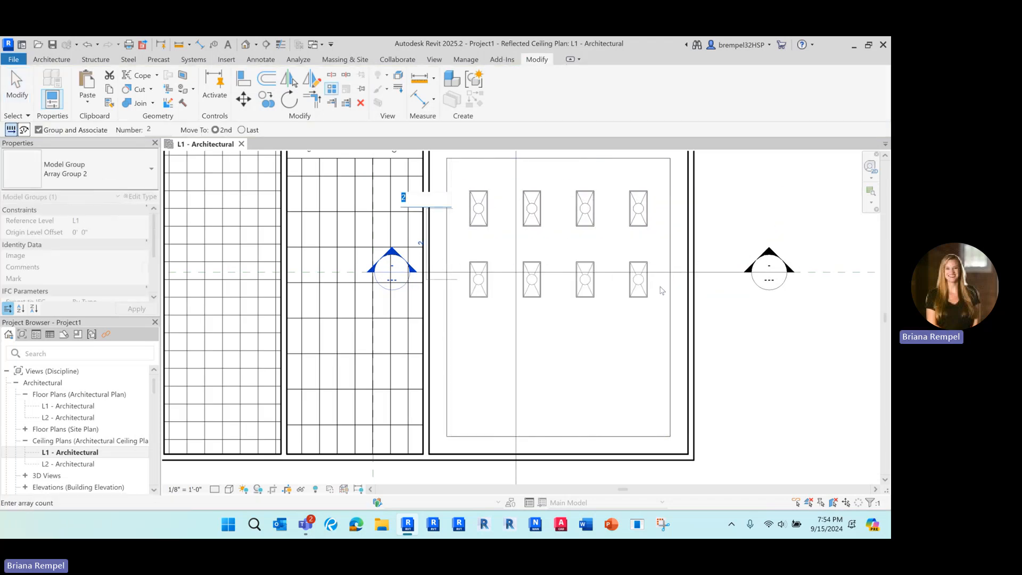
pyautogui.write('4')
pyautogui.press('Return')
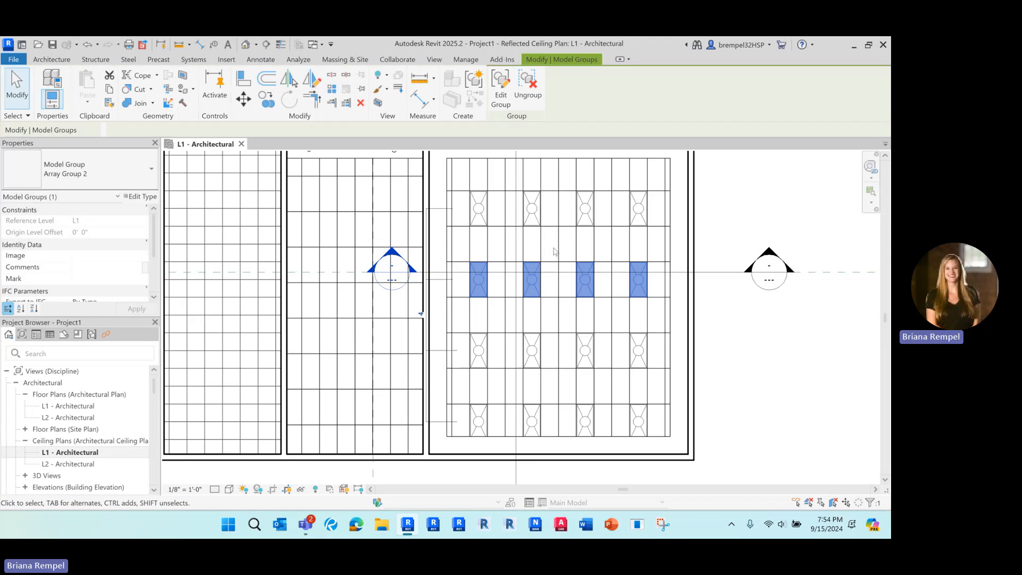
pyautogui.scroll(-1, 520, 315)
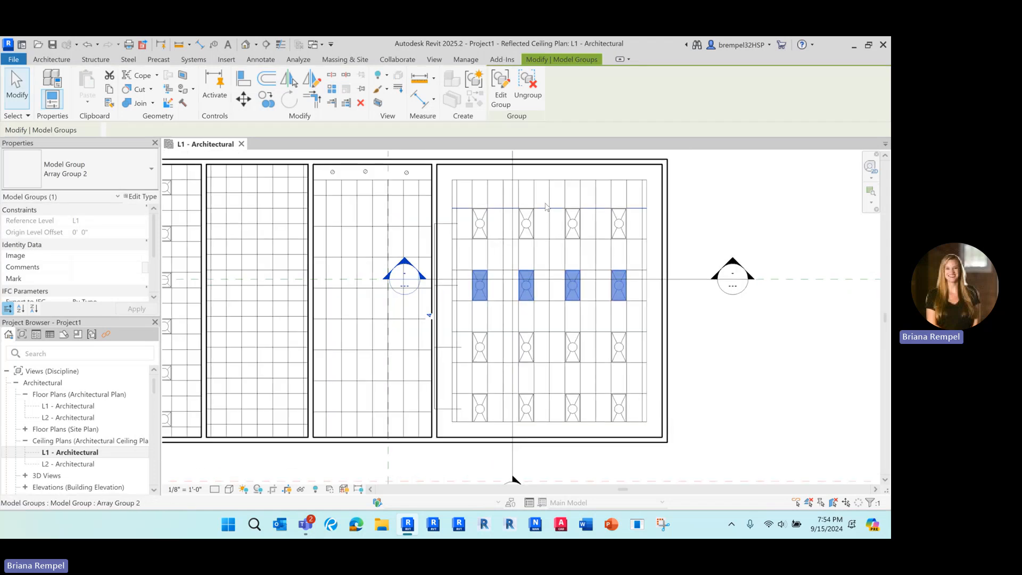
# Nudge the rightmost room's 2' x 4' ACT ceiling grid upward to even out the partial tiles at its upper and lower edges.
pyautogui.click(544, 210)
pyautogui.press('Up')
pyautogui.press('Up')
pyautogui.press('Up')
pyautogui.press('Up')
pyautogui.press('Up')
pyautogui.press('Up')
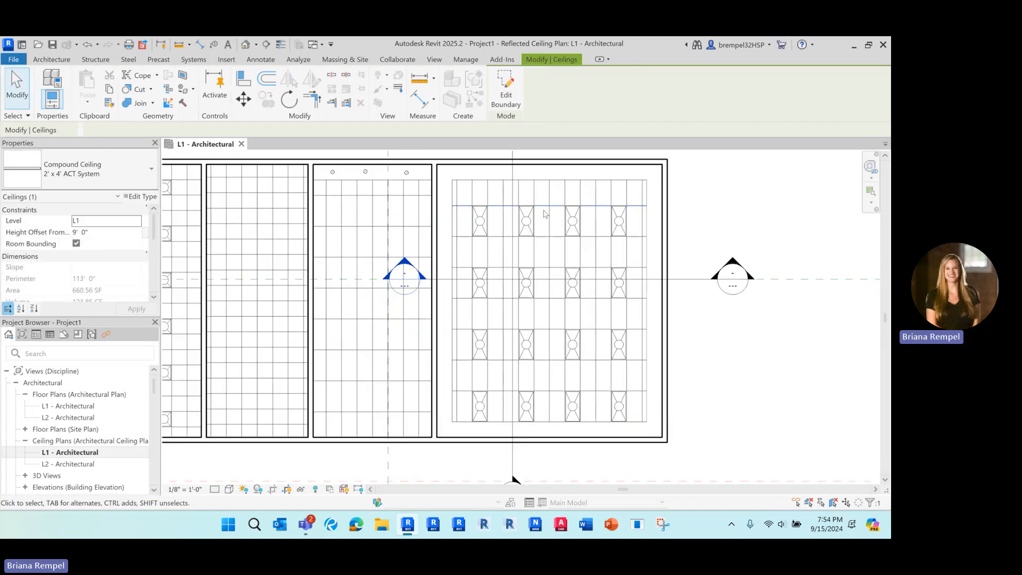
# Try shifting the rightmost room's ceiling grid left and right to balance the partial tiles at its sides.
pyautogui.press('Left')
pyautogui.press('Left')
pyautogui.press('Left')
pyautogui.press('Left')
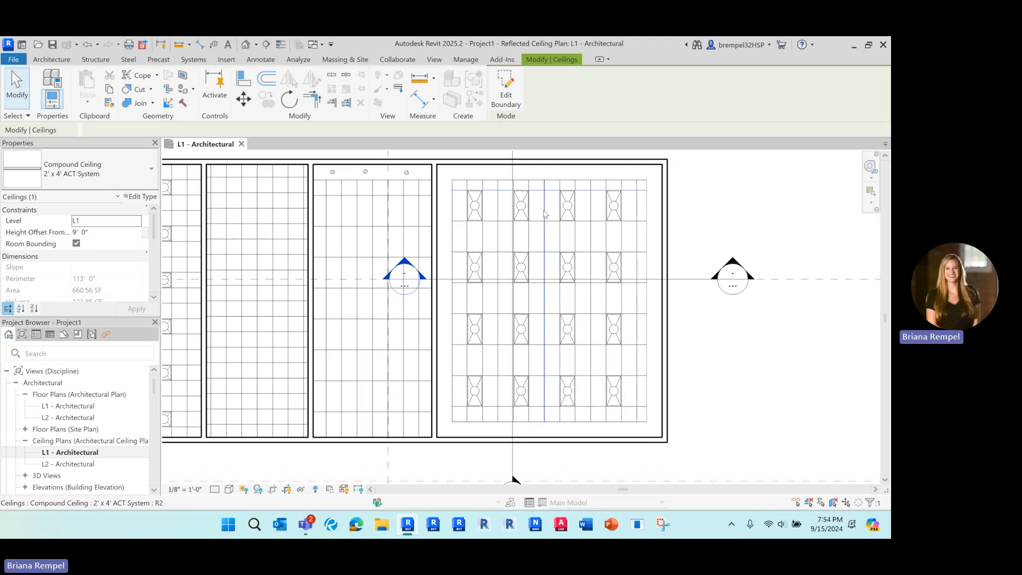
pyautogui.press('Right')
pyautogui.press('Right')
pyautogui.press('Right')
pyautogui.press('Right')
pyautogui.press('Right')
pyautogui.press('Right')
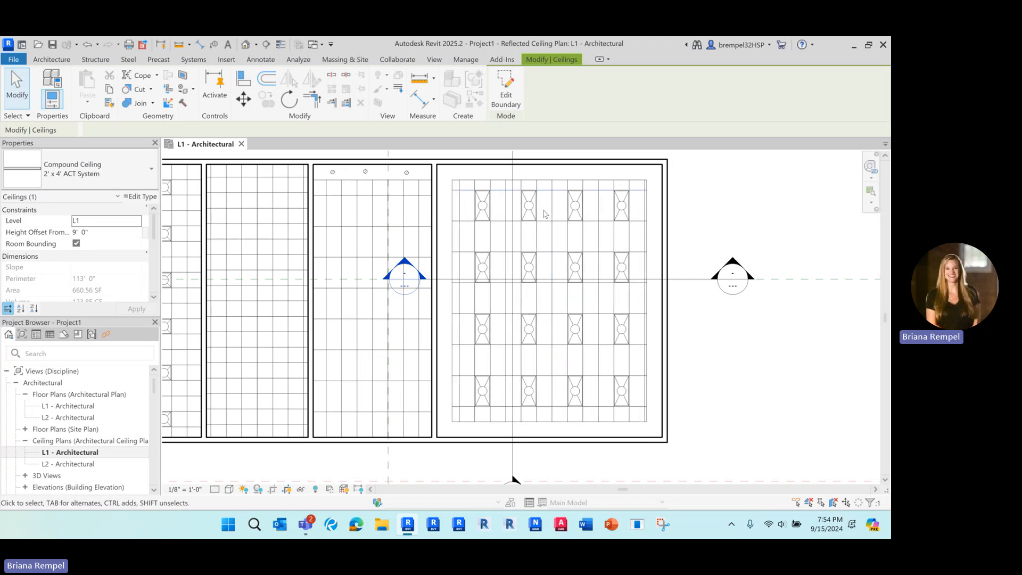
pyautogui.press('Left')
pyautogui.press('Left')
pyautogui.press('Left')
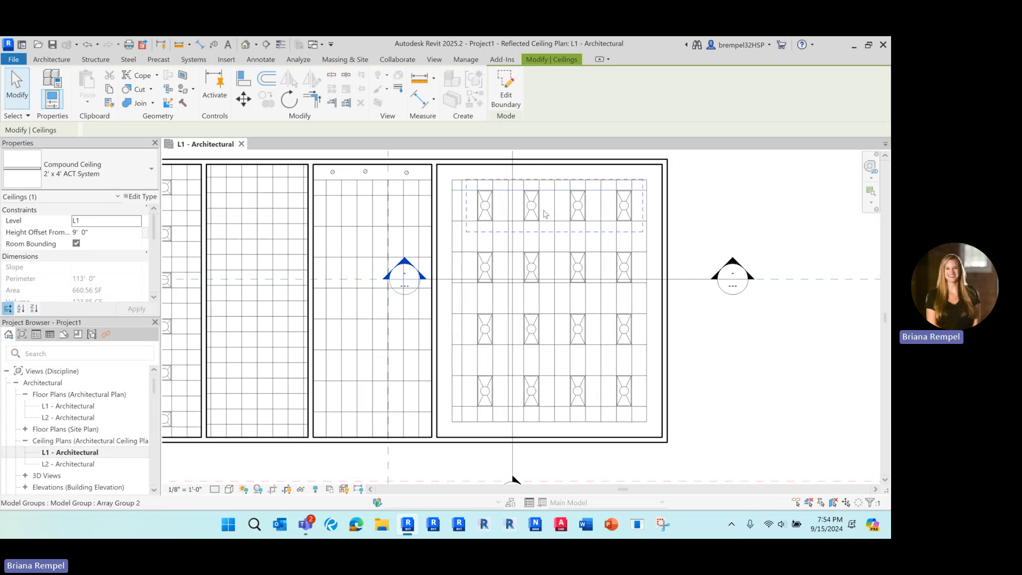
pyautogui.press('Escape')
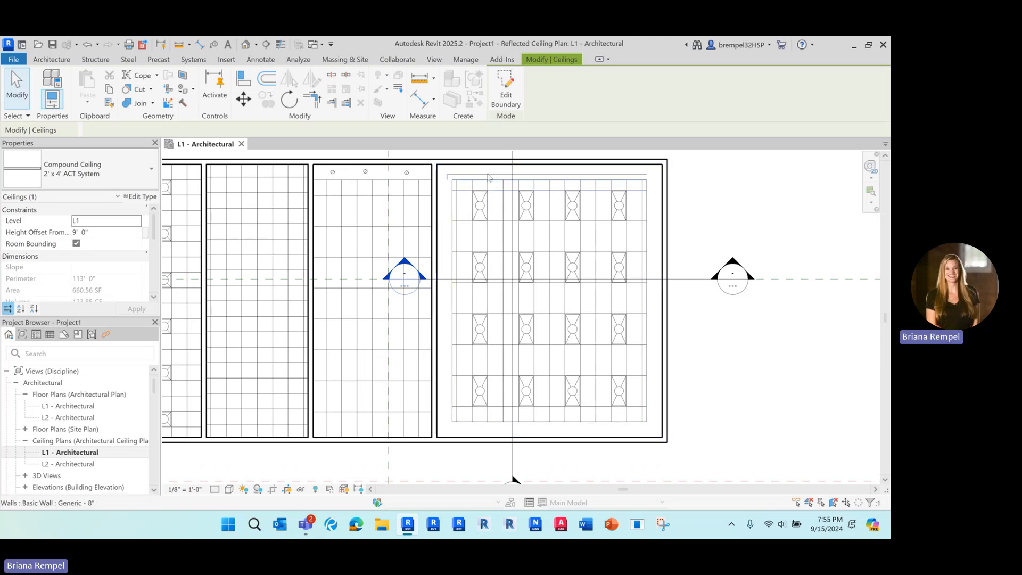
# Place an aligned dimension string above the neighbouring room, from its left wall face through the three downlights to its right wall face.
pyautogui.scroll(5, 336, 186)
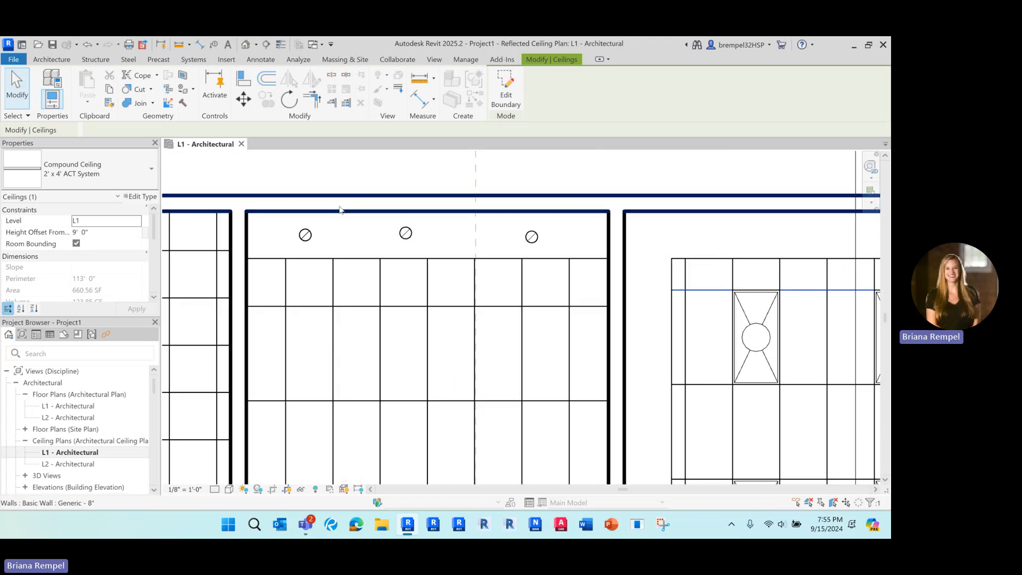
pyautogui.moveTo(339, 182); pyautogui.dragTo(344, 183, button='middle')
pyautogui.click(345, 183)
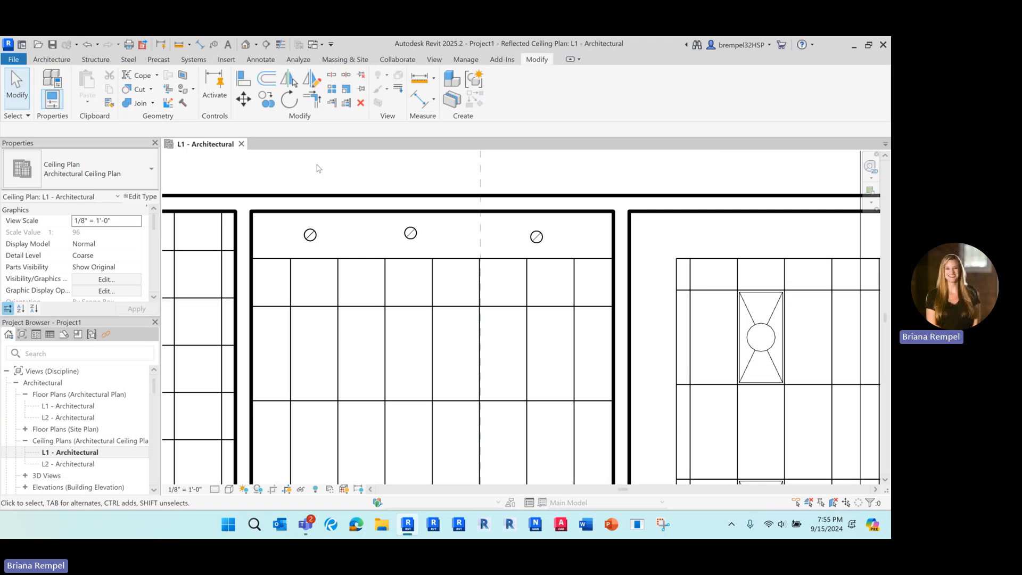
pyautogui.click(274, 62)
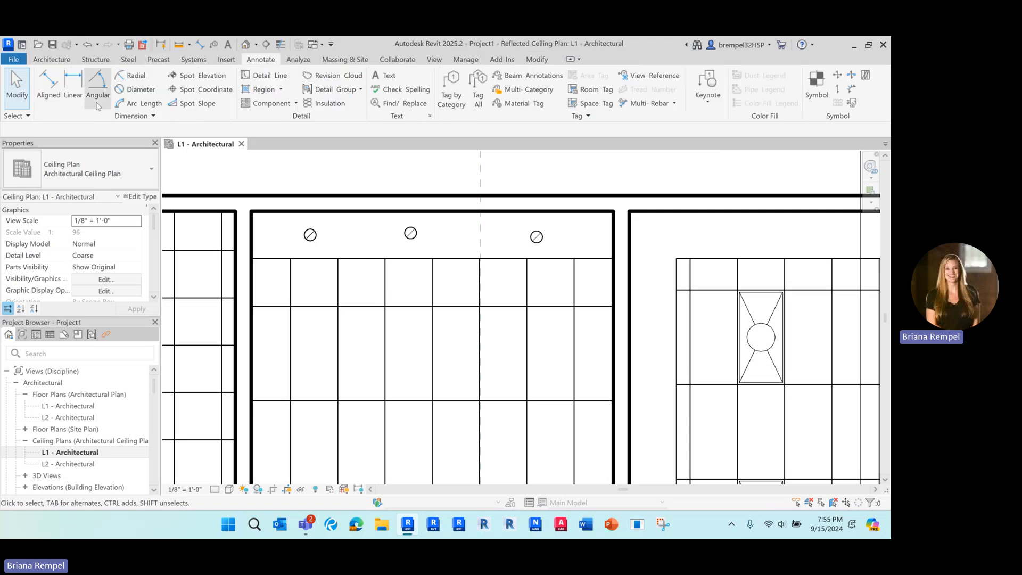
pyautogui.click(48, 85)
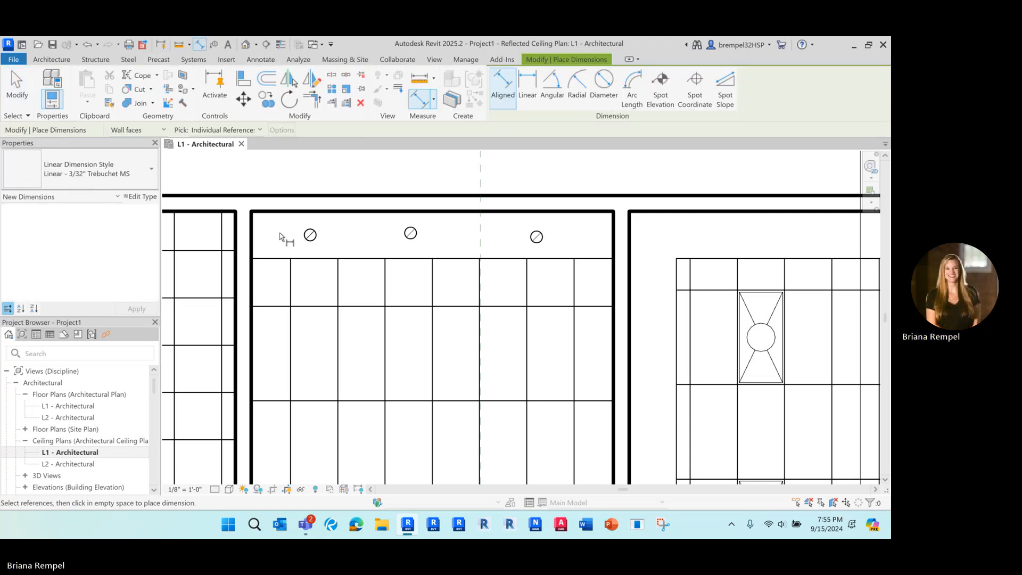
pyautogui.click(251, 244)
pyautogui.click(310, 235)
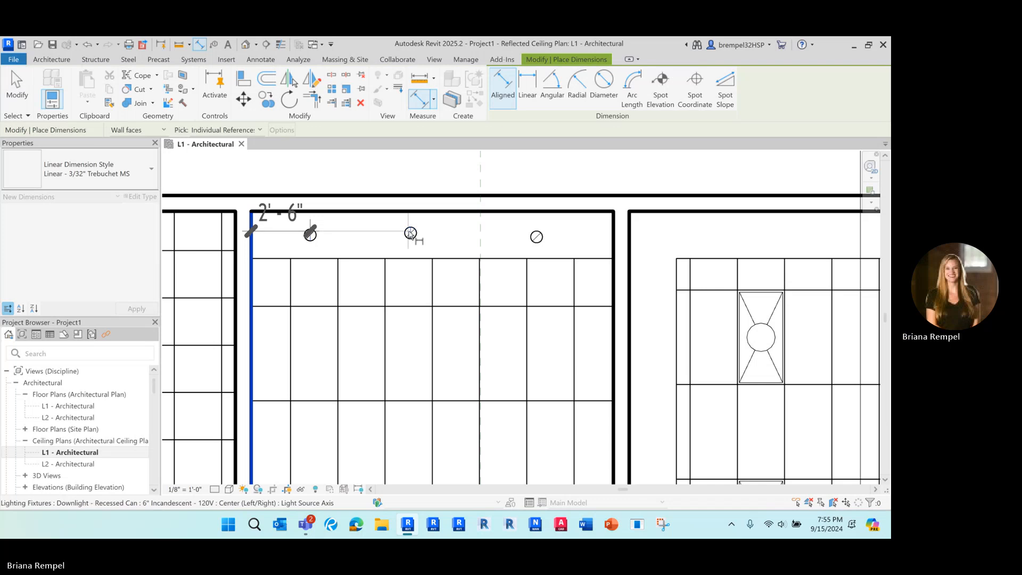
pyautogui.click(411, 233)
pyautogui.click(536, 236)
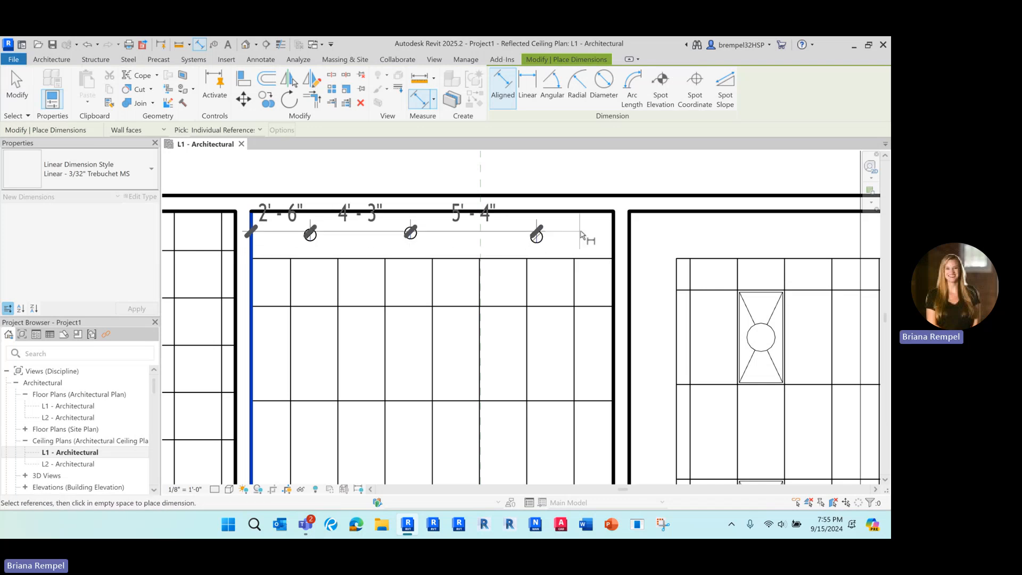
pyautogui.click(612, 237)
pyautogui.click(570, 186)
pyautogui.moveTo(570, 203); pyautogui.dragTo(560, 280, button='middle')
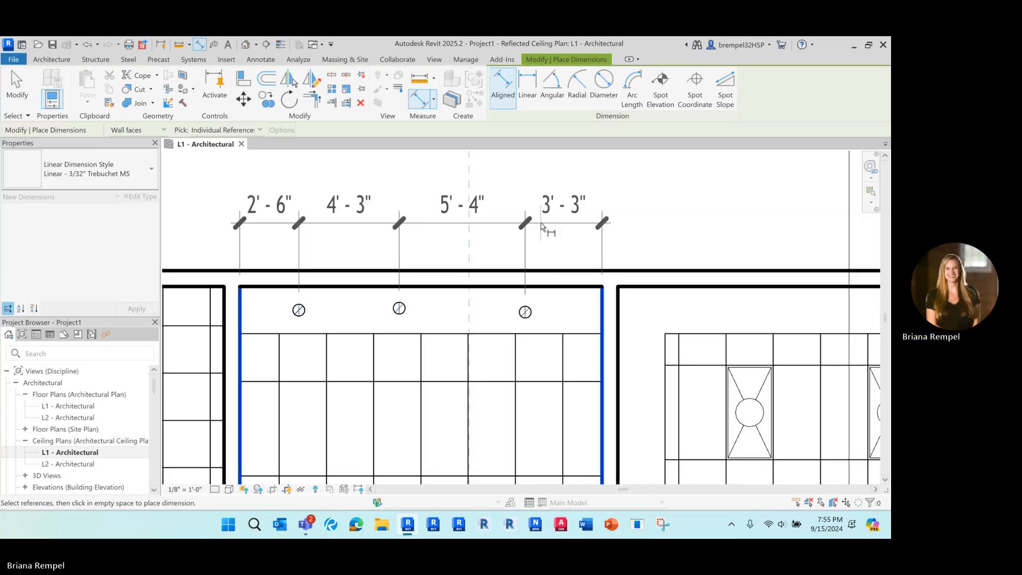
# Make the segments of the downlight dimension string equal so the three downlights are evenly spaced.
pyautogui.scroll(-2, 505, 242)
pyautogui.click(448, 169)
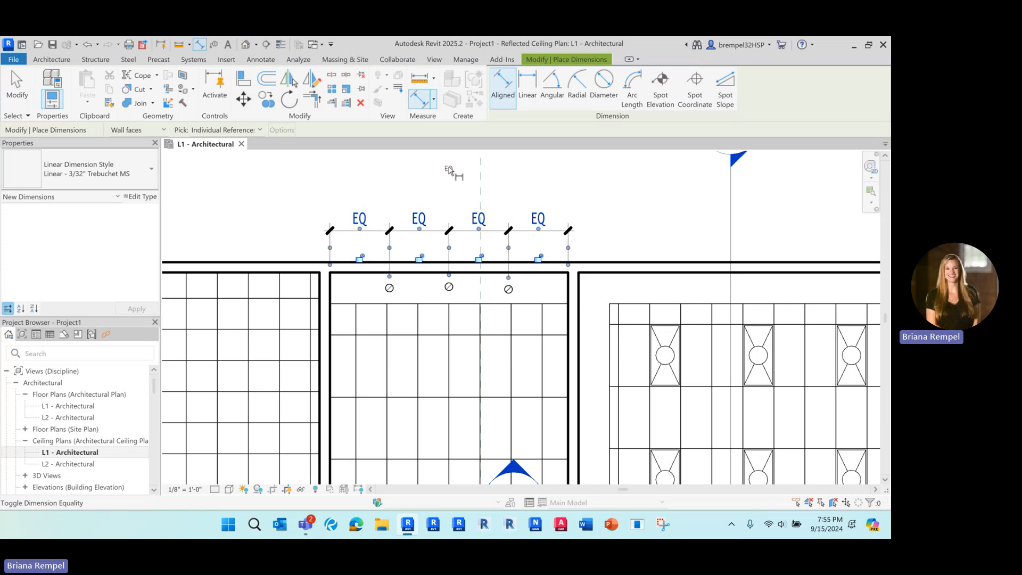
pyautogui.press('Escape')
pyautogui.press('Escape')
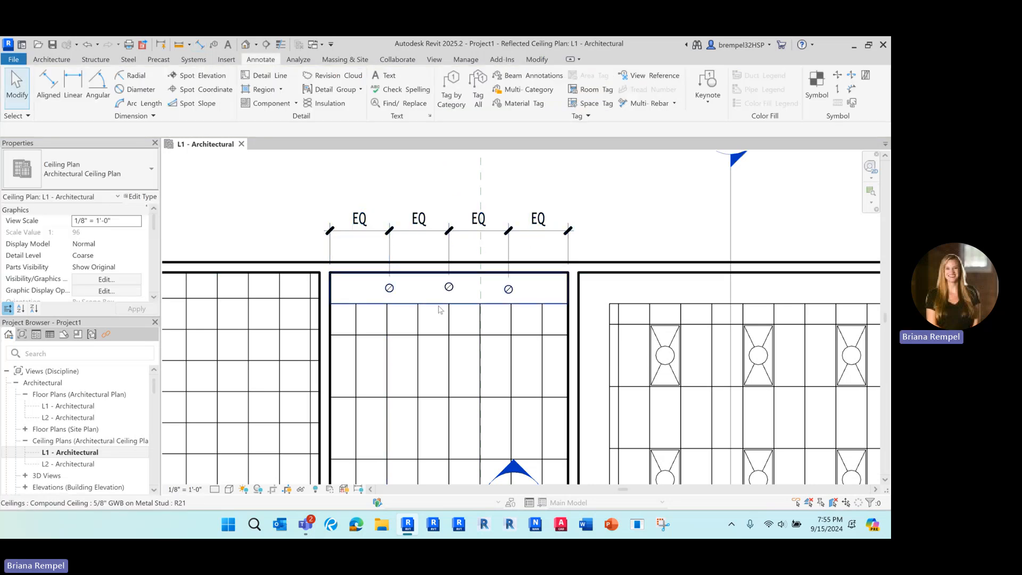
# Add a vertical aligned dimension from the ACT ceiling's upper edge through the left downlight's center to the upper wall face.
pyautogui.scroll(3, 478, 276)
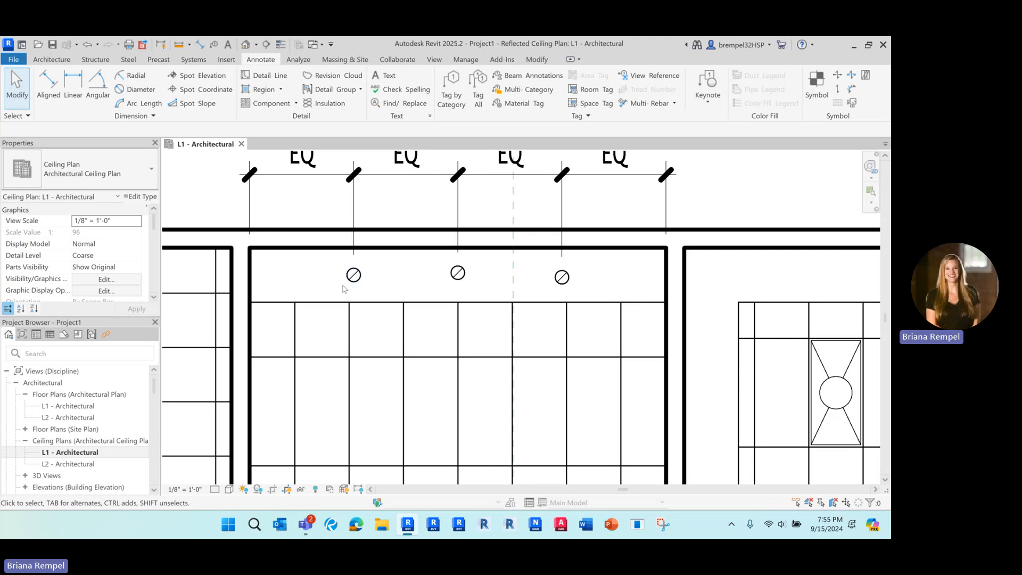
pyautogui.scroll(1, 346, 305)
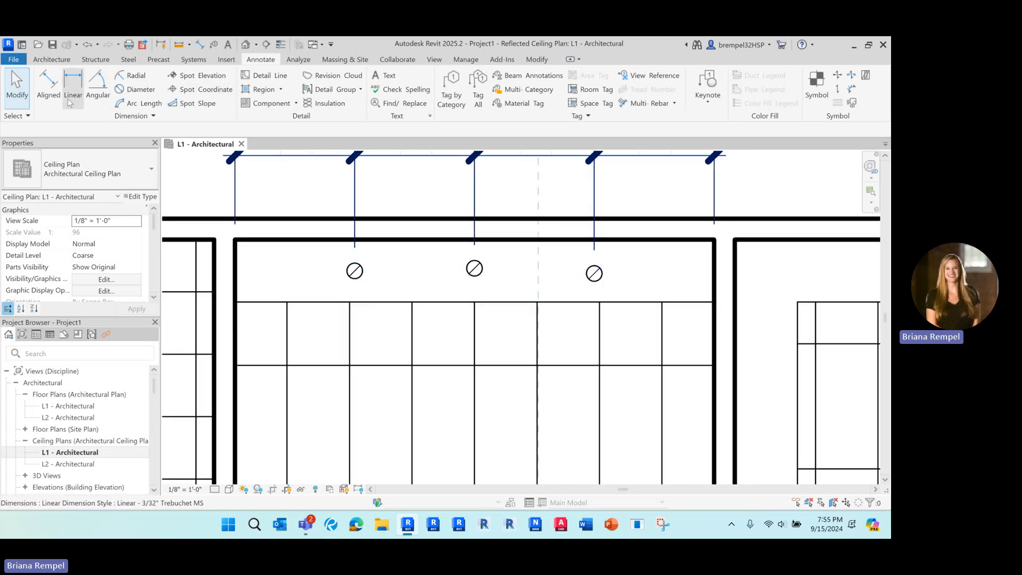
pyautogui.click(49, 84)
pyautogui.click(331, 302)
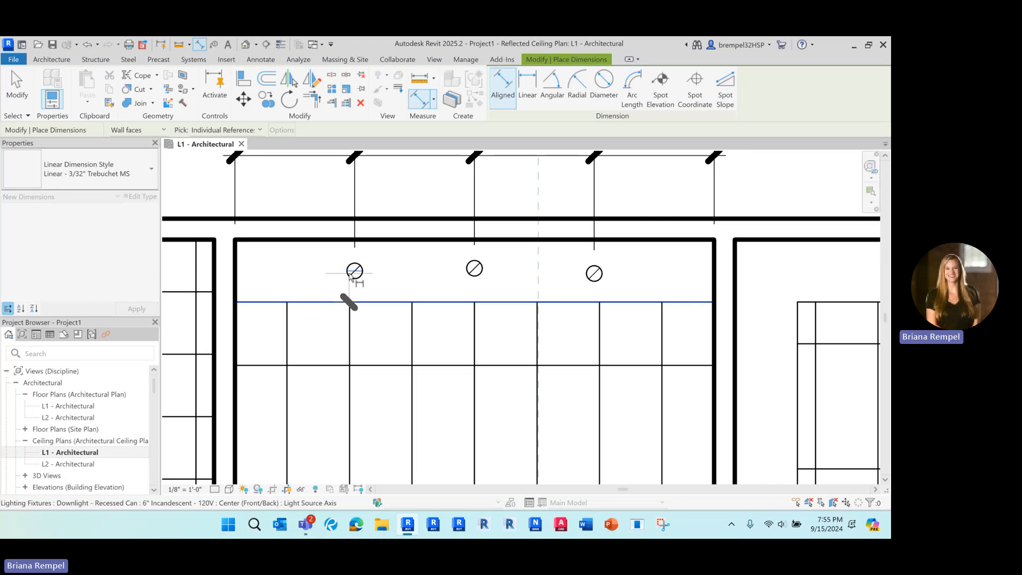
pyautogui.click(345, 270)
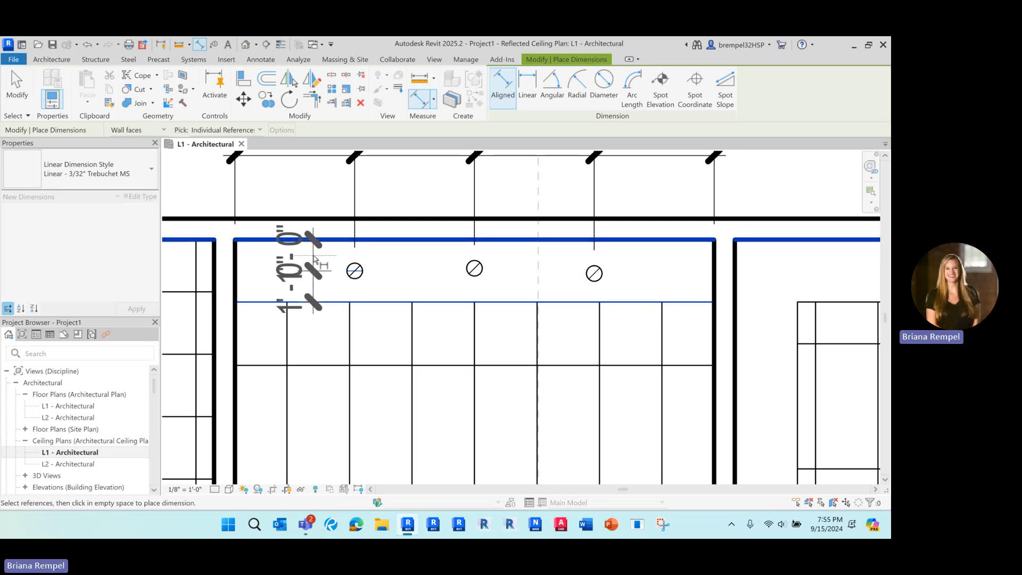
pyautogui.click(314, 259)
pyautogui.press('Escape')
pyautogui.press('Escape')
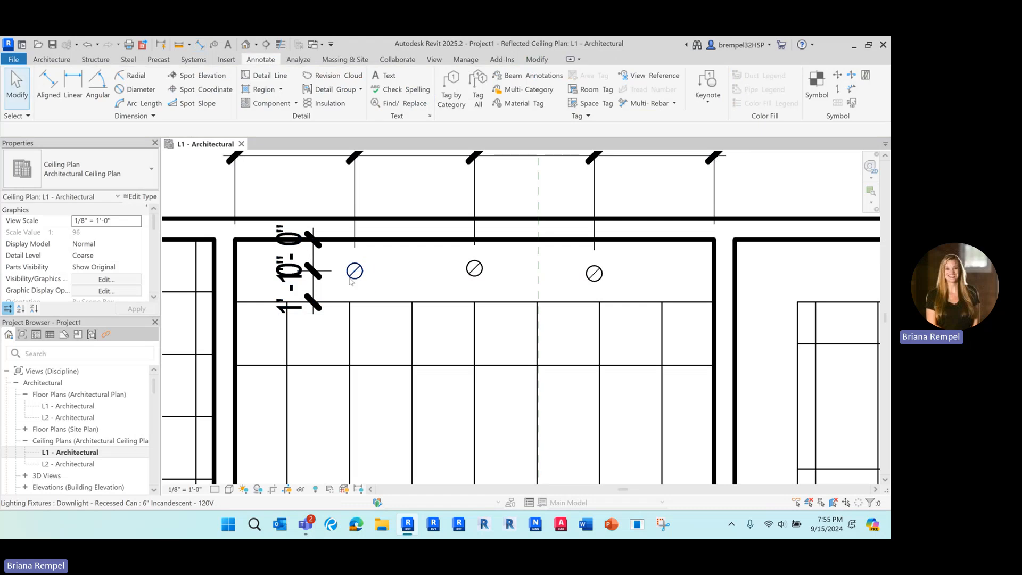
# Set the left downlight's distance from the ACT ceiling edge to 1'-0".
pyautogui.click(353, 273)
pyautogui.click(306, 294)
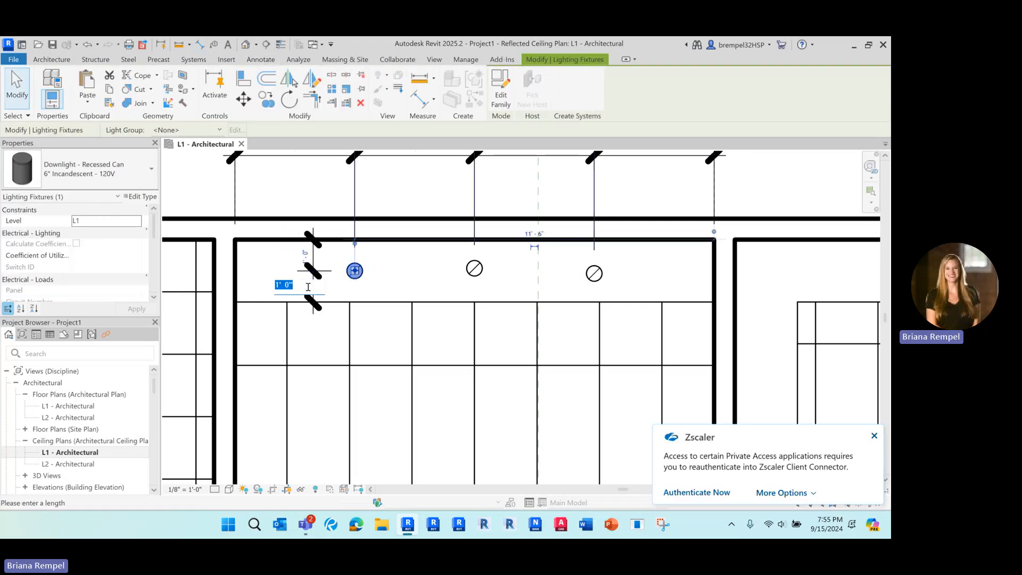
pyautogui.write('1')
pyautogui.press('Return')
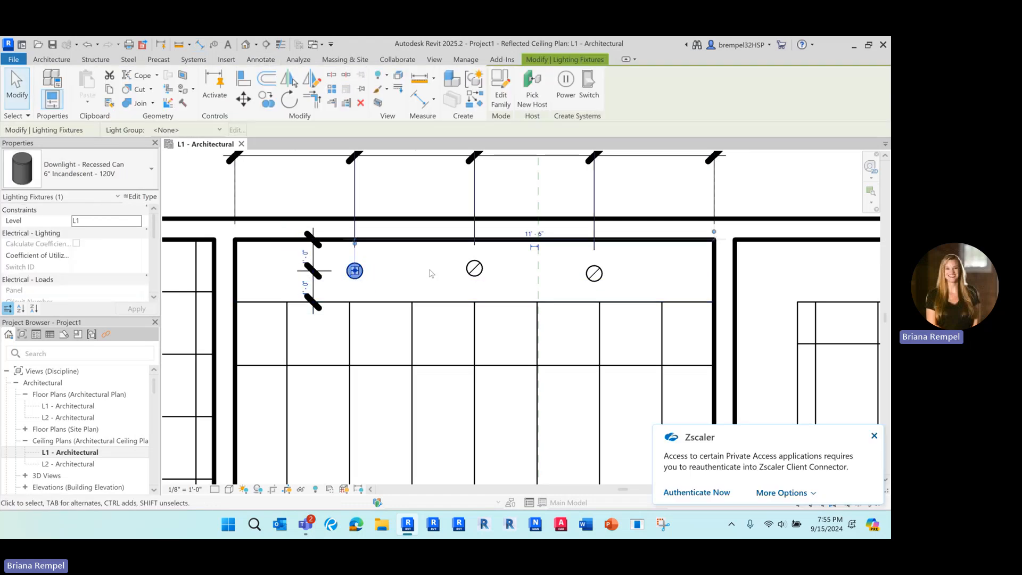
pyautogui.press('Escape')
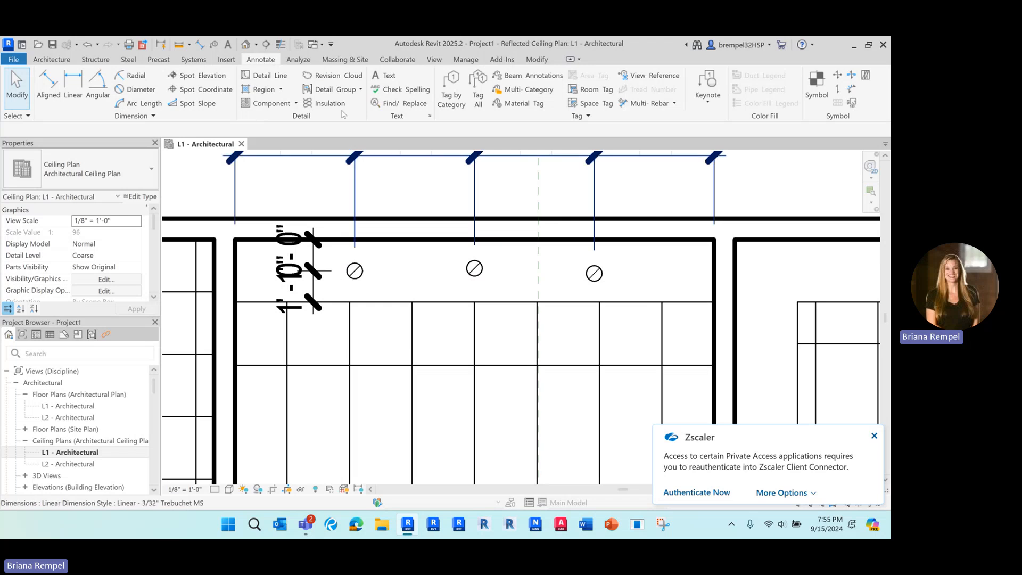
# Align the middle and right downlights horizontally with the center of the left downlight.
pyautogui.press('a')
pyautogui.press('l')
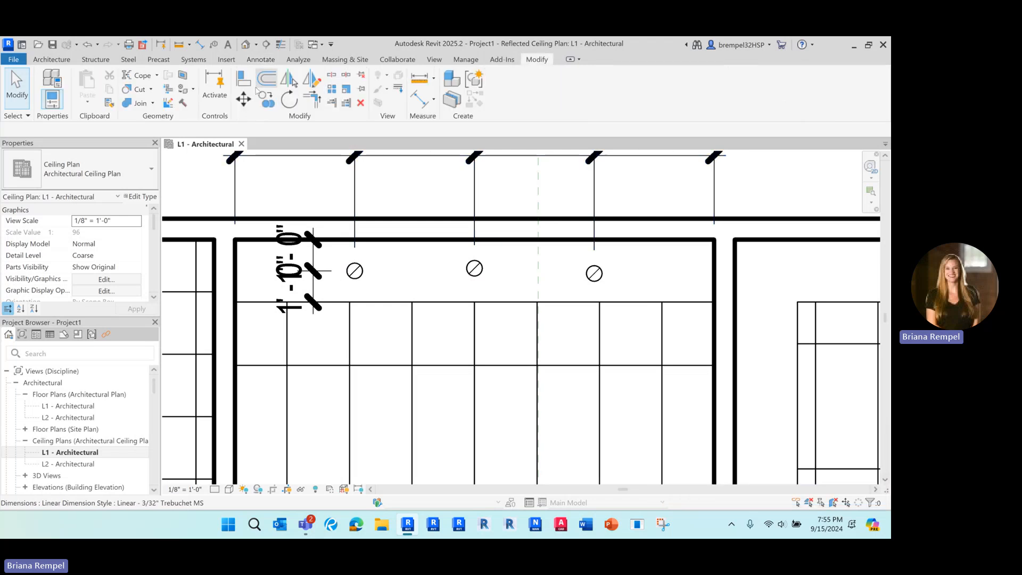
pyautogui.scroll(3, 352, 272)
pyautogui.click(354, 272)
pyautogui.click(571, 269)
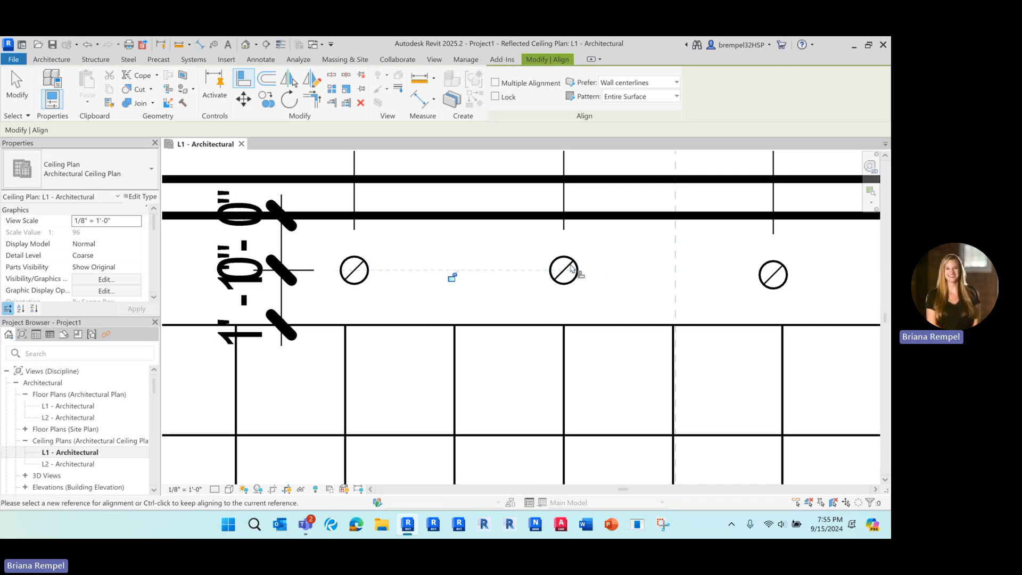
pyautogui.click(566, 270)
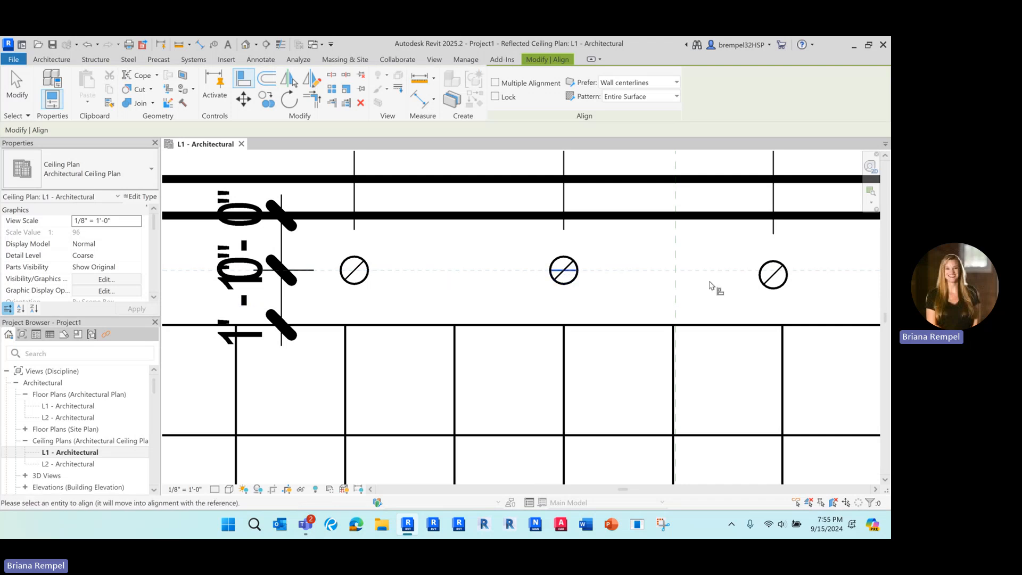
pyautogui.click(779, 281)
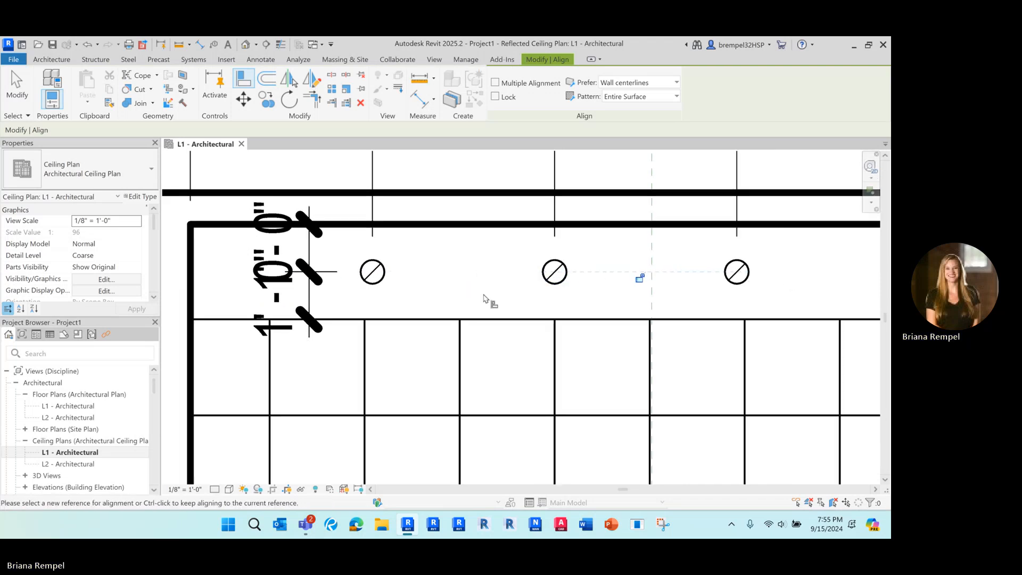
pyautogui.scroll(-1, 478, 264)
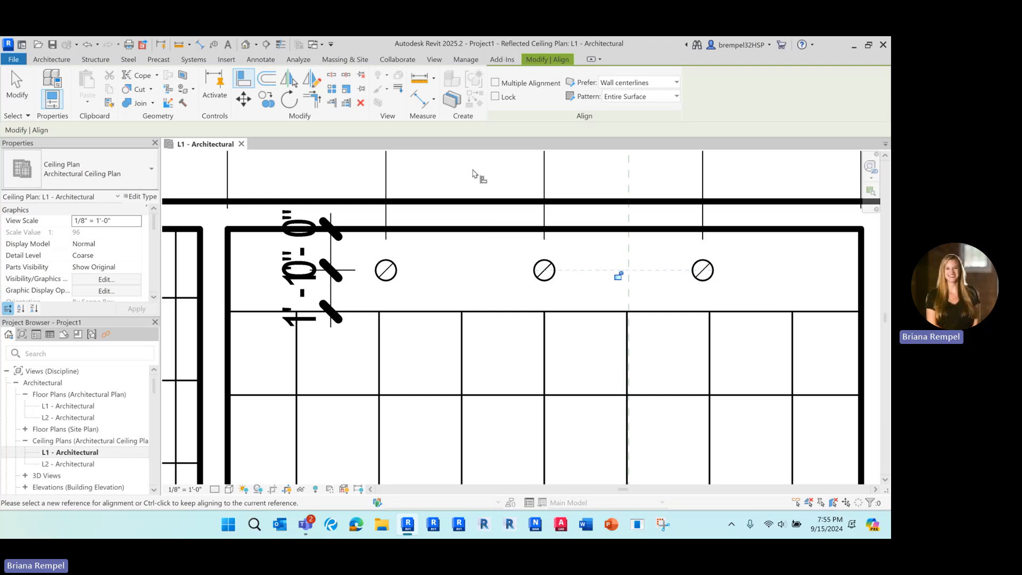
# Align the middle and right downlights horizontally with the left downlight's center in one pass using Multiple Alignment, and leave that option off.
pyautogui.press('Escape')
pyautogui.scroll(1, 472, 174)
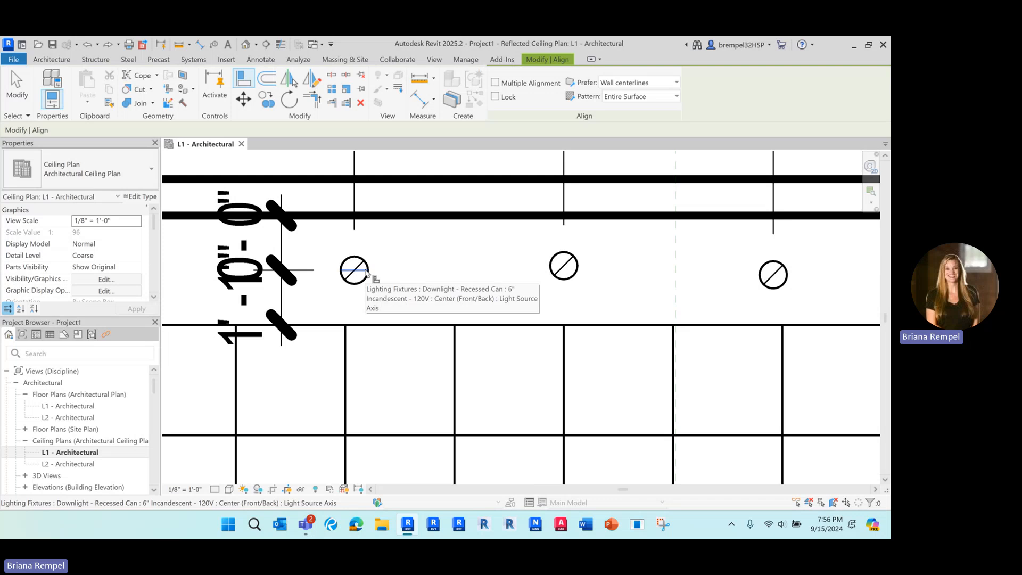
pyautogui.click(529, 84)
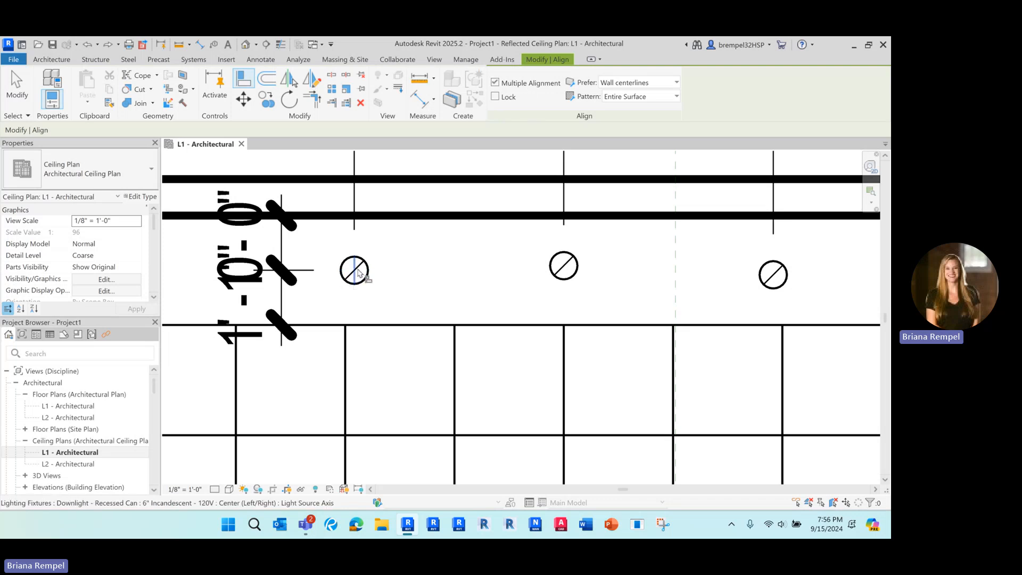
pyautogui.click(370, 275)
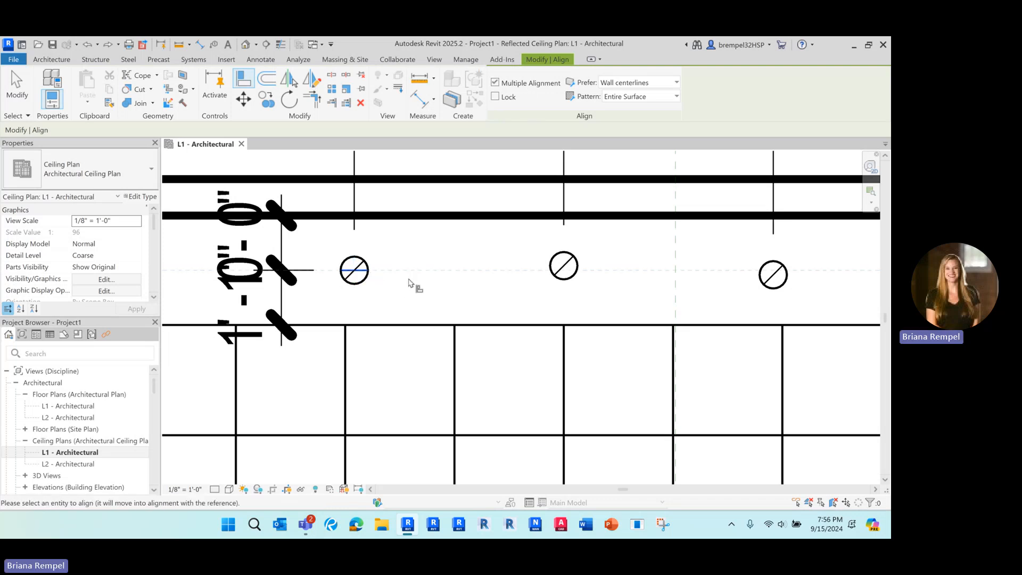
pyautogui.click(557, 277)
pyautogui.click(763, 286)
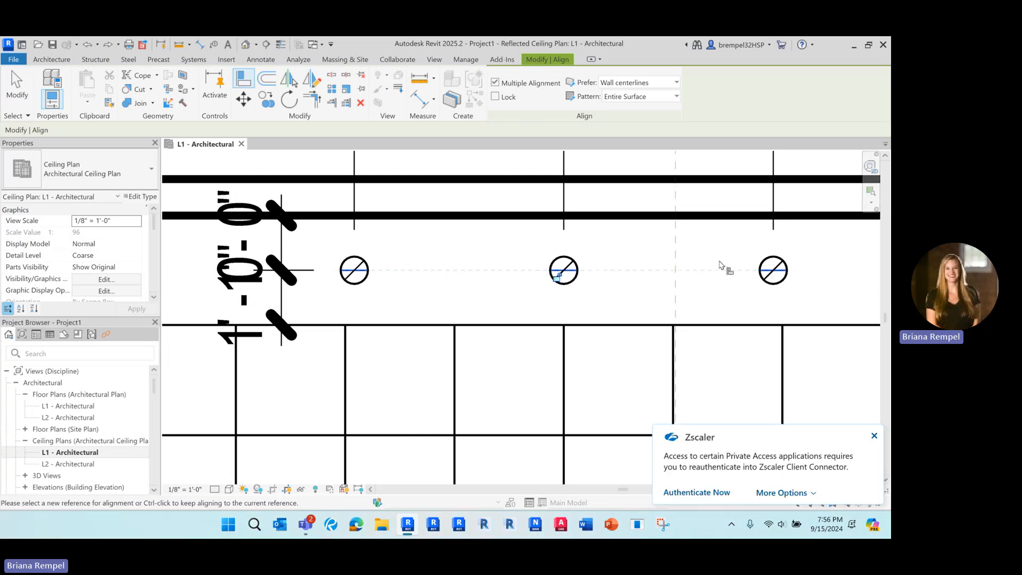
pyautogui.scroll(-2, 702, 266)
pyautogui.click(528, 85)
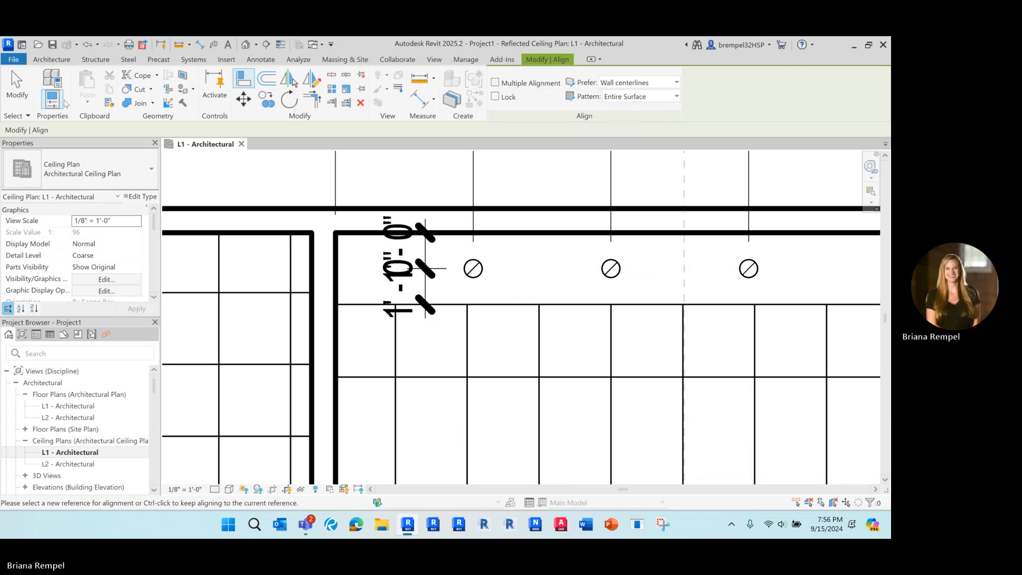
pyautogui.click(17, 87)
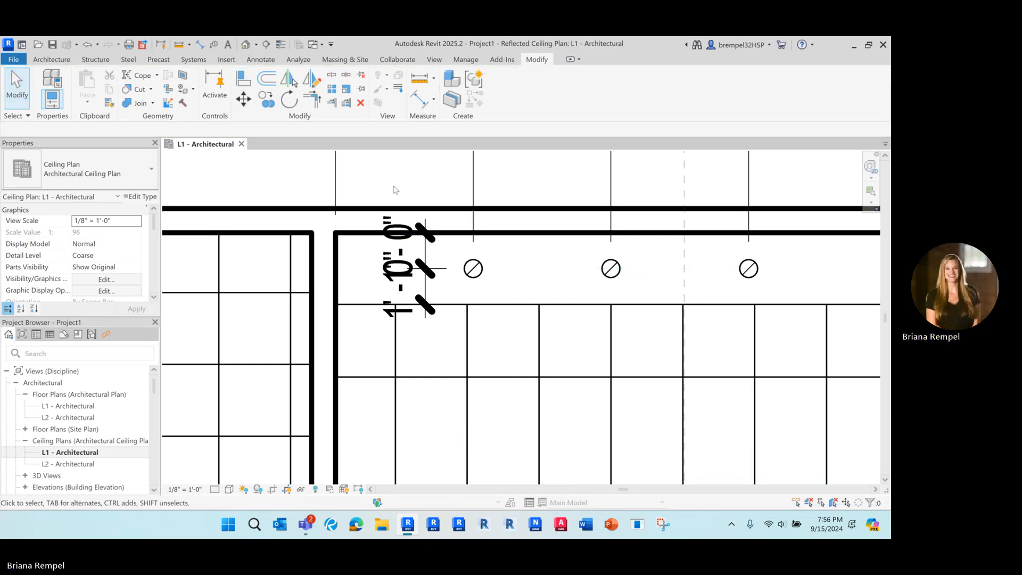
# Open the L1 - Architectural floor plan.
pyautogui.scroll(-5, 394, 190)
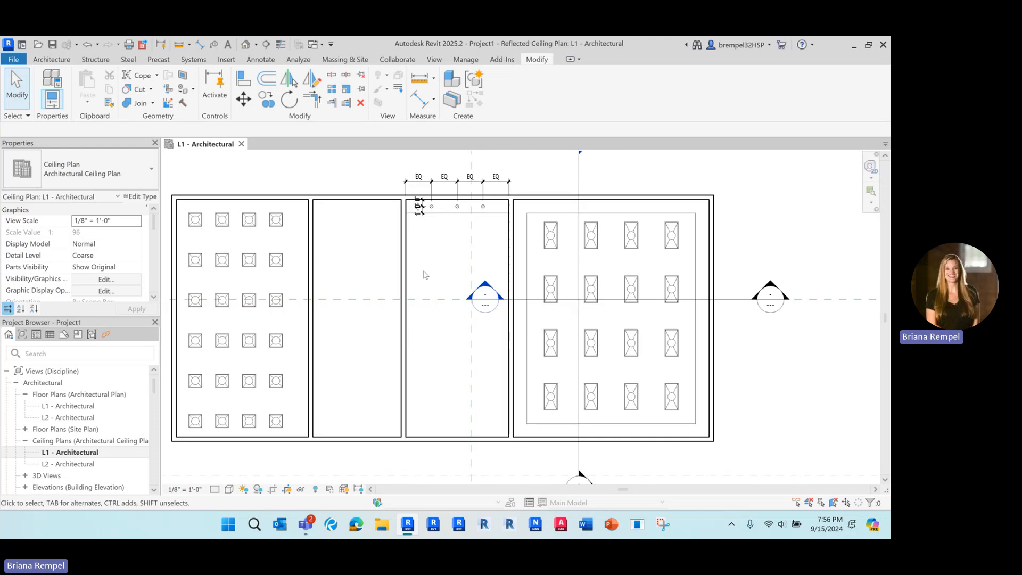
pyautogui.moveTo(299, 189); pyautogui.dragTo(302, 188, button='middle')
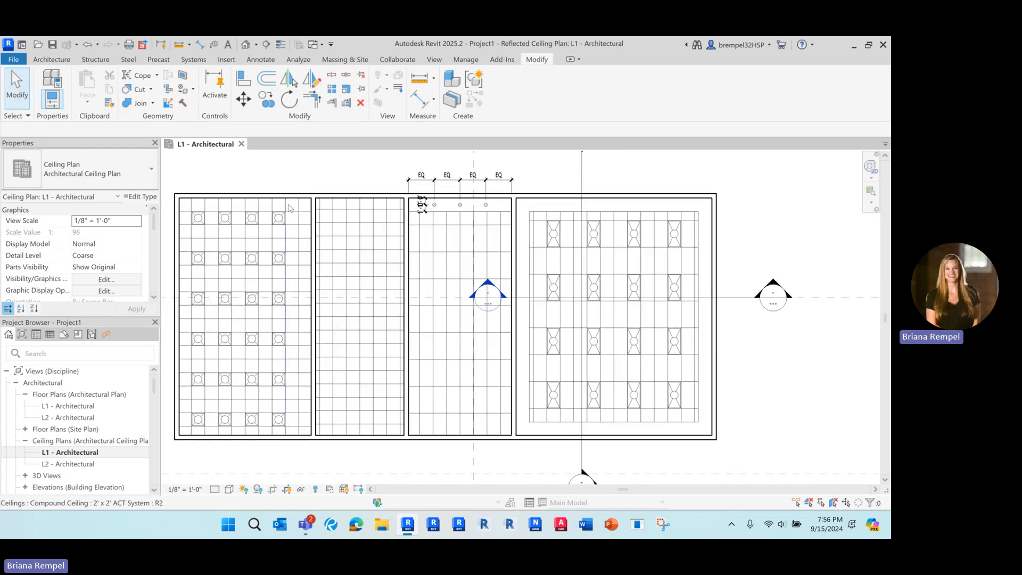
pyautogui.click(67, 406)
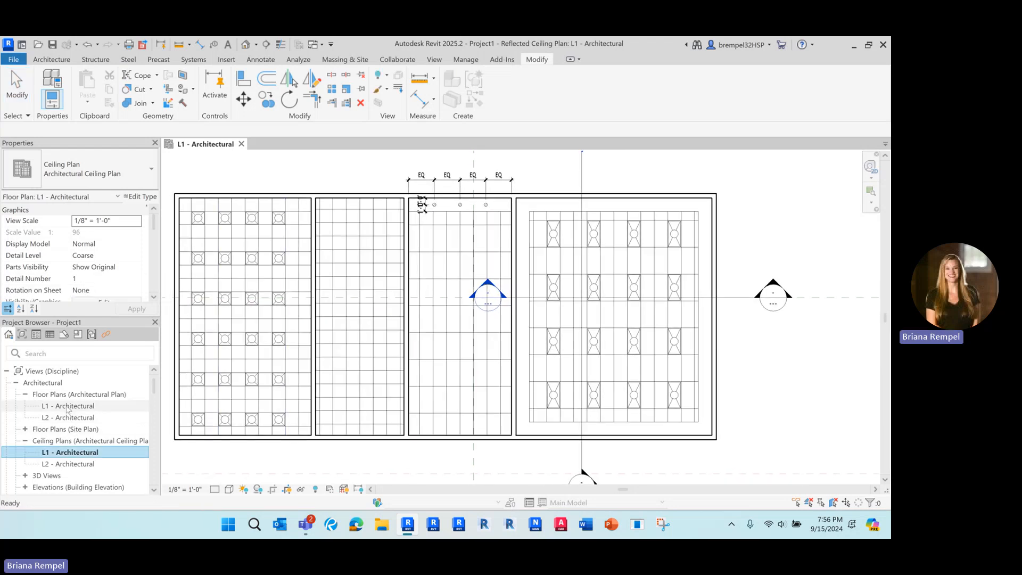
pyautogui.doubleClick(68, 409)
pyautogui.moveTo(254, 281); pyautogui.dragTo(272, 278, button='middle')
# Place a Table Lamp - Hemispheric 60W - 120V in the rightmost room, about 5'-0" from the upper wall and 16'-0" from the right wall.
pyautogui.press('c')
pyautogui.press('m')
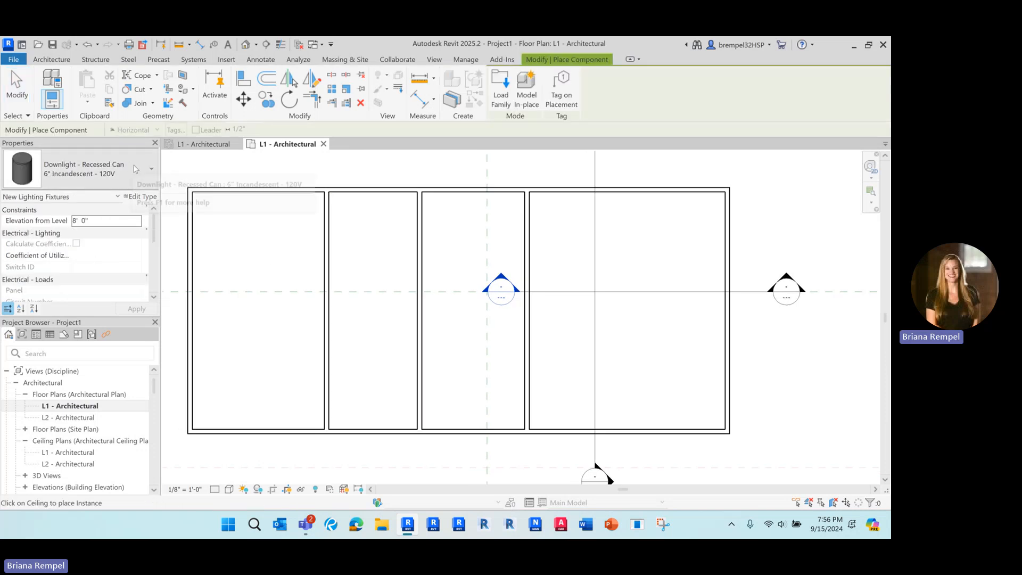
pyautogui.click(150, 169)
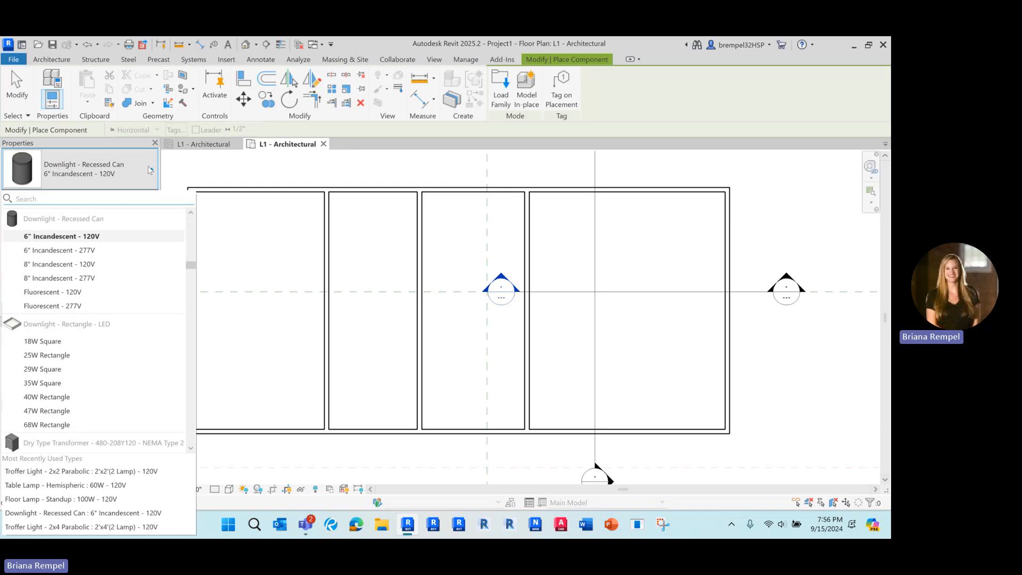
pyautogui.write('tabl')
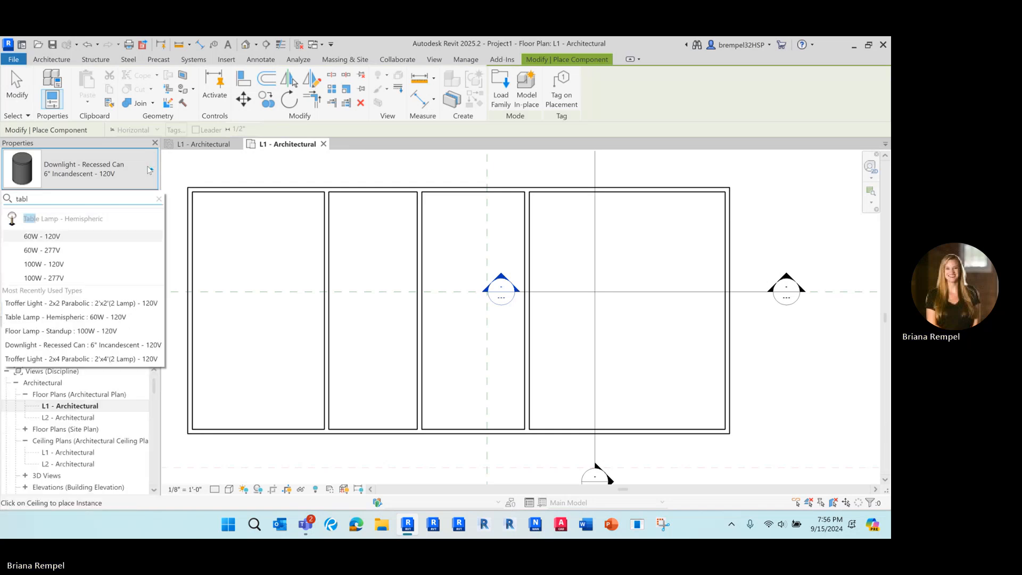
pyautogui.click(109, 237)
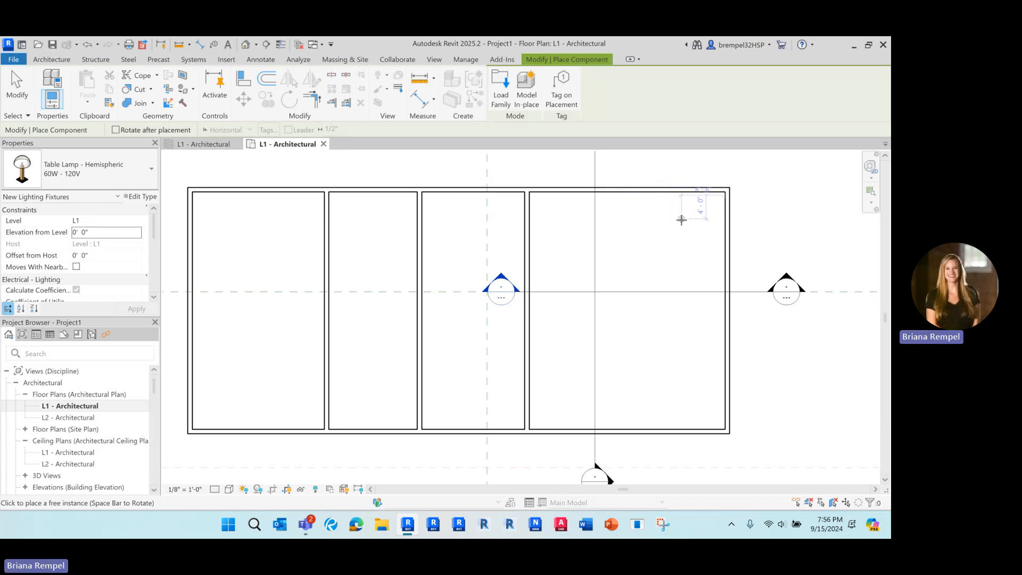
pyautogui.click(614, 225)
# Place a Desk 60" x 30" just right of the table lamp, about 3'-6" below the upper wall.
pyautogui.click(125, 178)
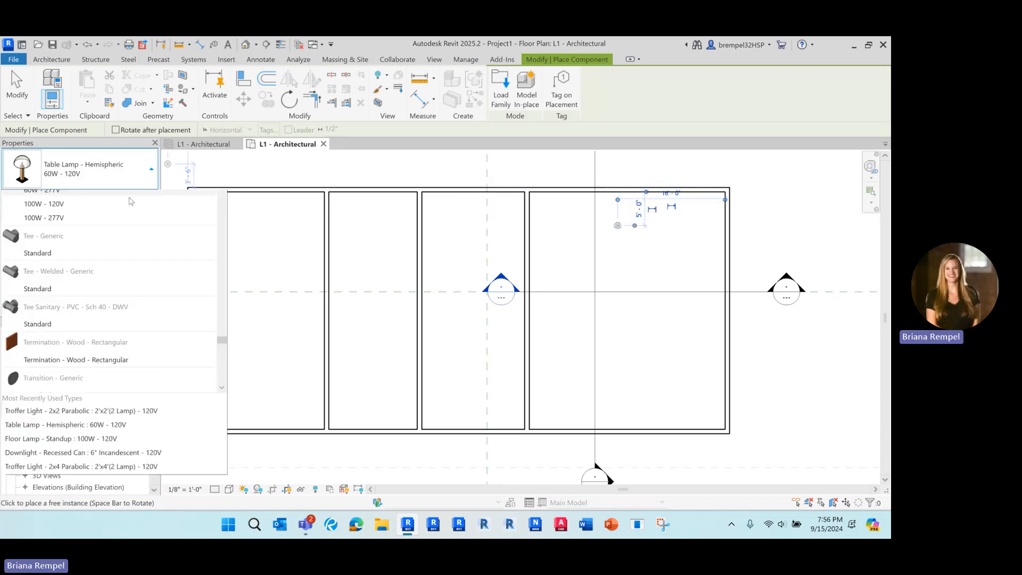
pyautogui.scroll(-15, 75, 261)
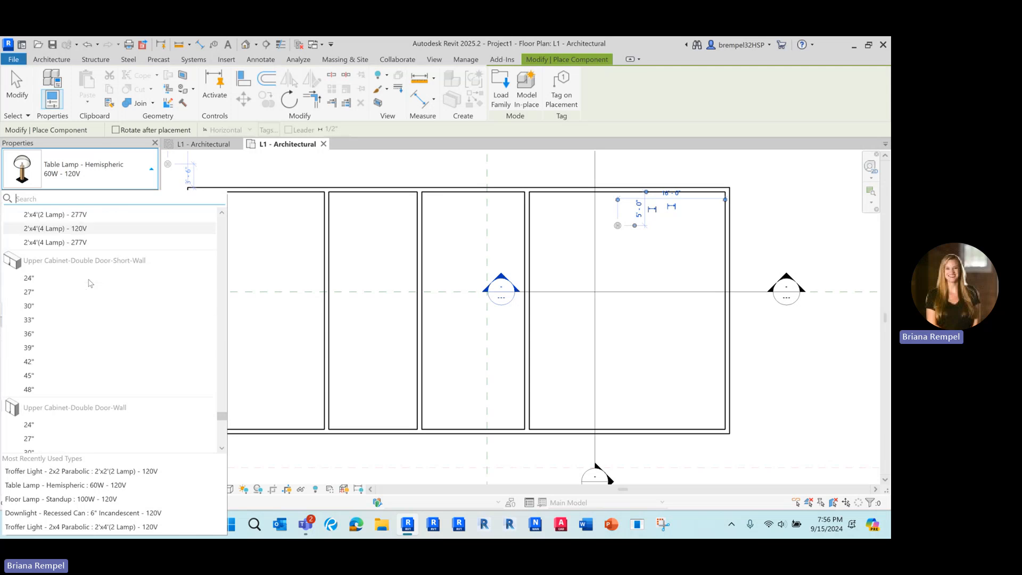
pyautogui.scroll(-10, 89, 283)
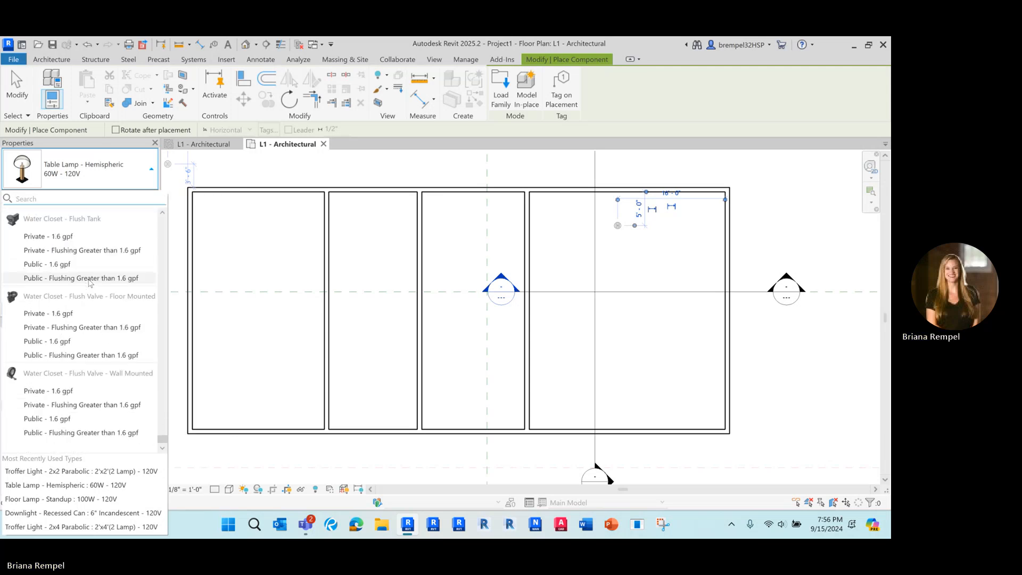
pyautogui.scroll(10, 89, 284)
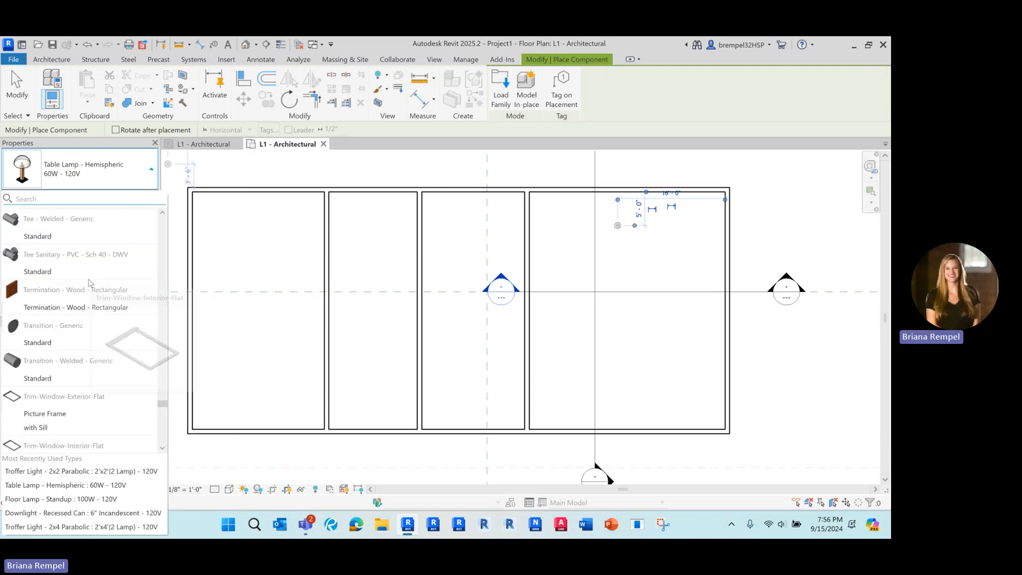
pyautogui.scroll(10, 89, 283)
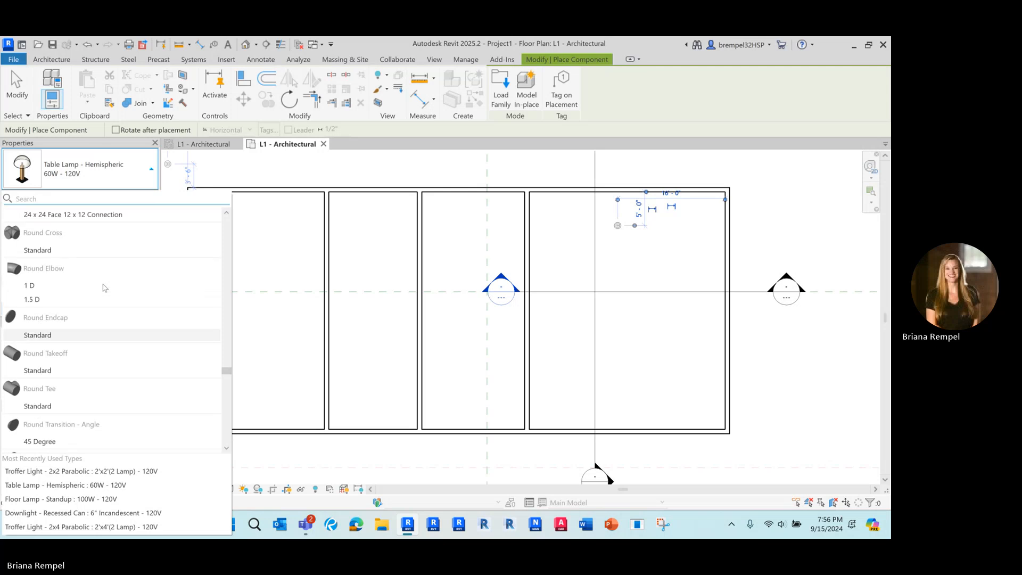
pyautogui.scroll(10, 105, 287)
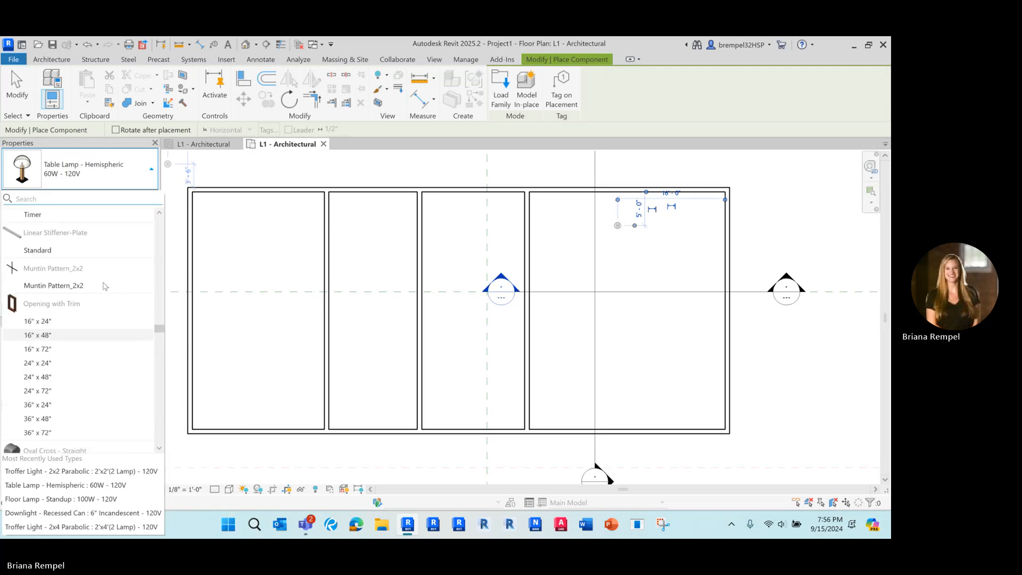
pyautogui.scroll(10, 104, 287)
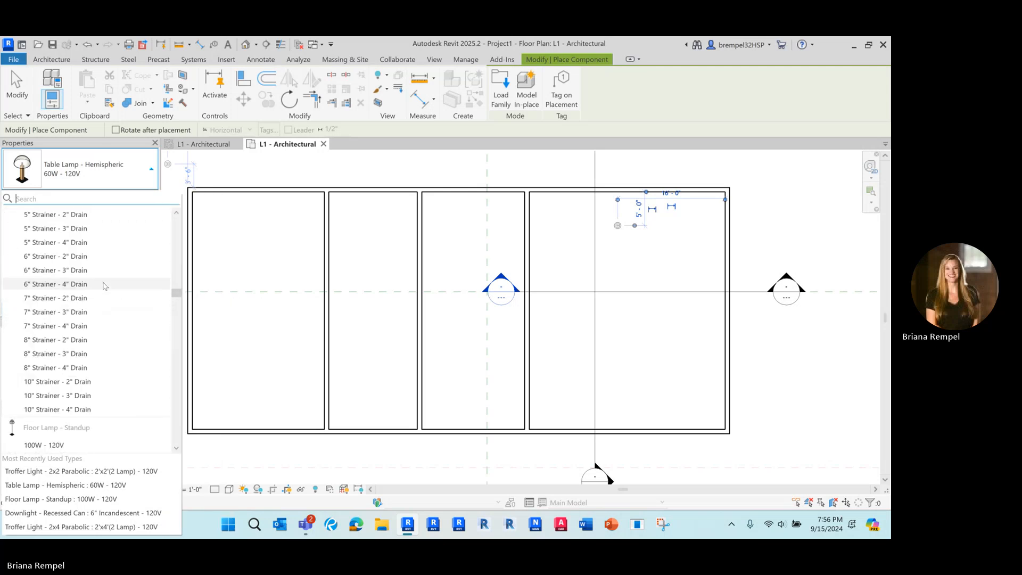
pyautogui.scroll(10, 104, 286)
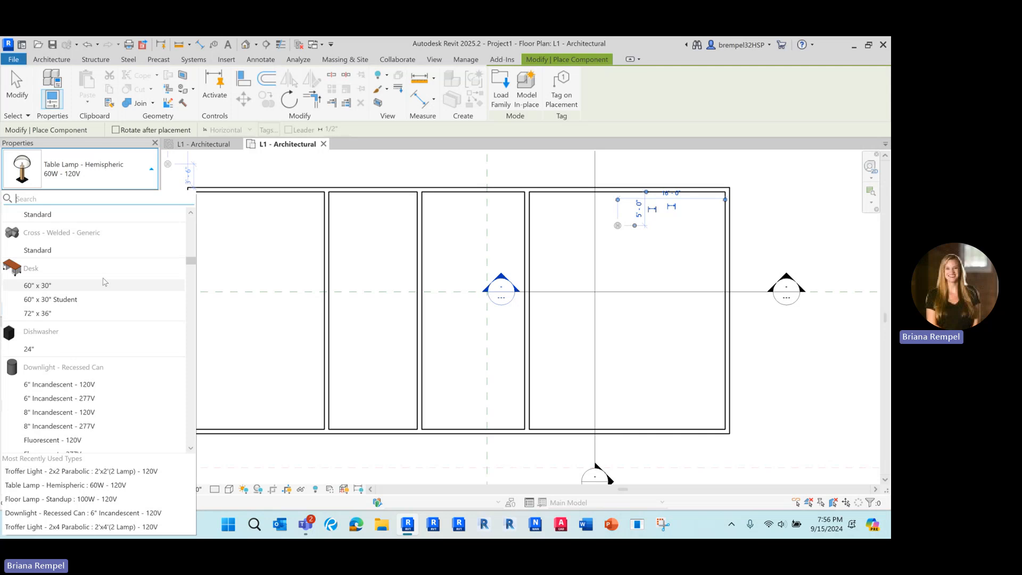
pyautogui.click(112, 286)
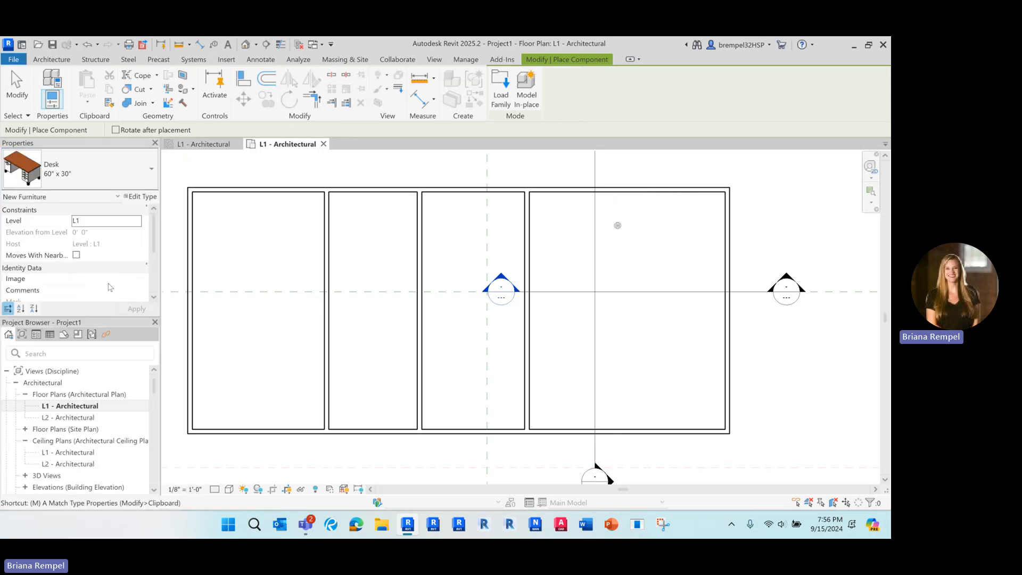
pyautogui.press('Escape')
pyautogui.press('Escape')
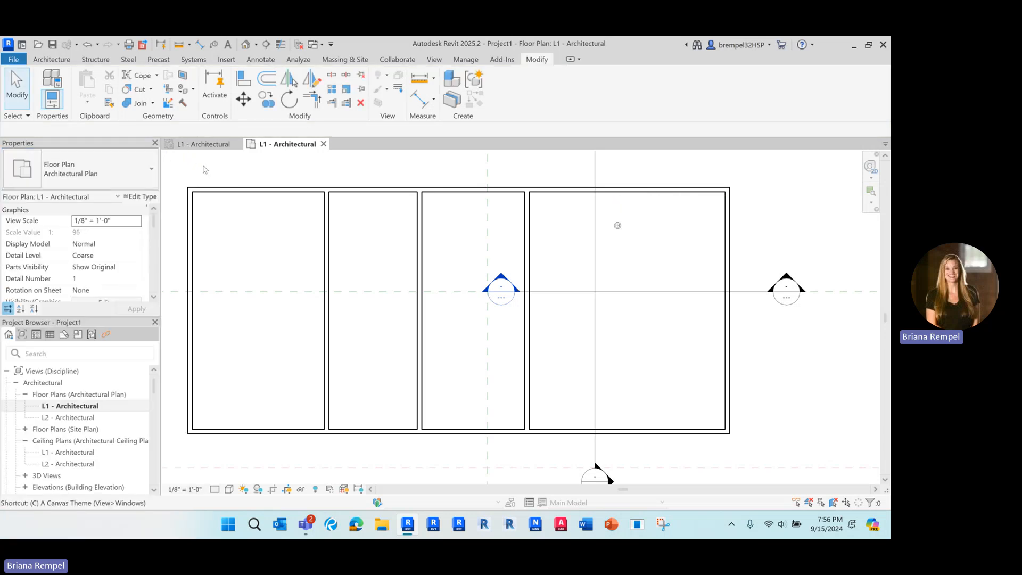
pyautogui.press('m')
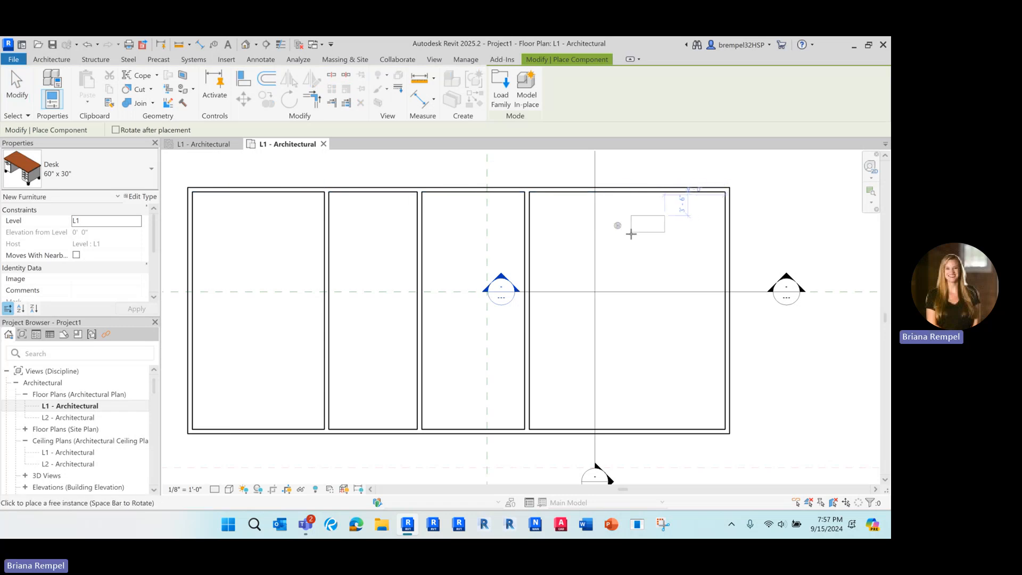
# Place two Floor Lamp - Standup 100W - 120V fixtures about 3'-6" below the upper wall, about 25'-6" and 4'-6" from the right wall.
pyautogui.click(96, 169)
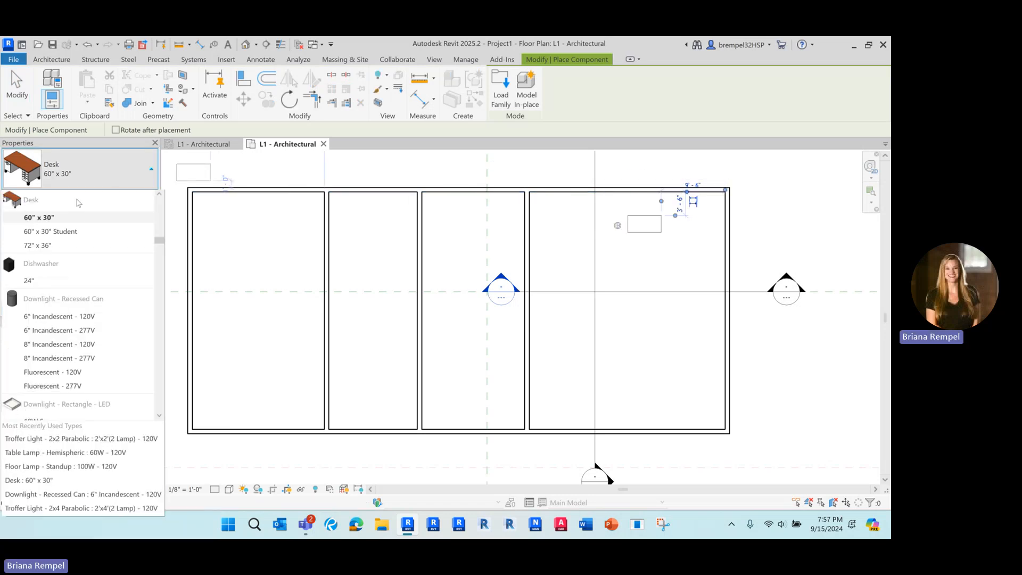
pyautogui.scroll(5, 78, 295)
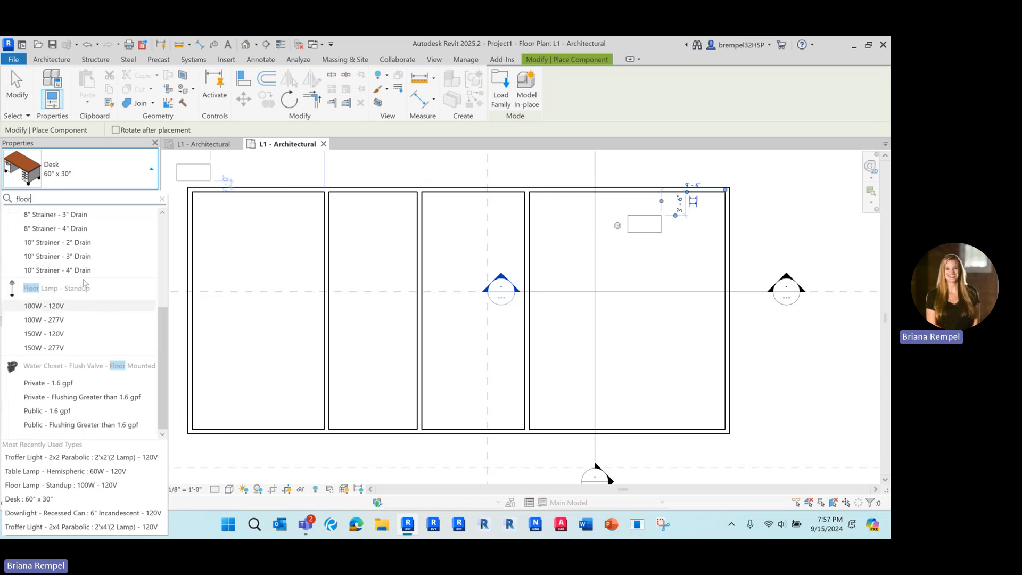
pyautogui.click(59, 306)
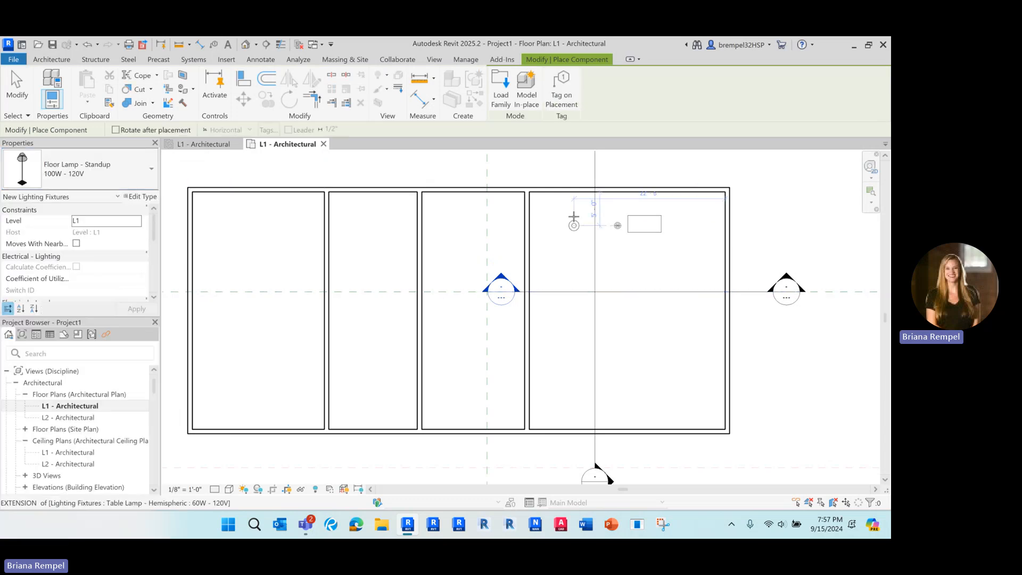
pyautogui.click(554, 215)
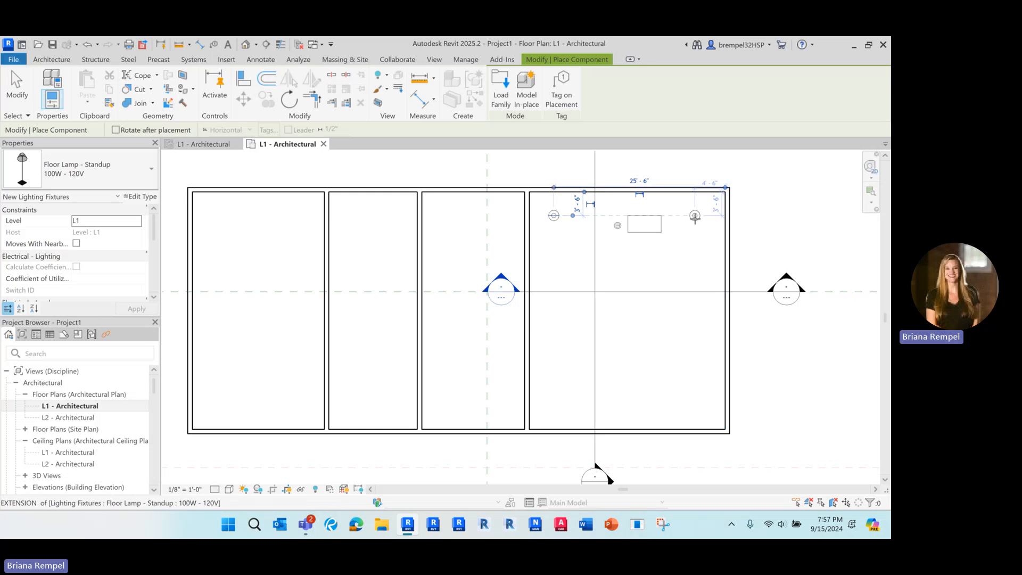
pyautogui.press('Escape')
pyautogui.press('Escape')
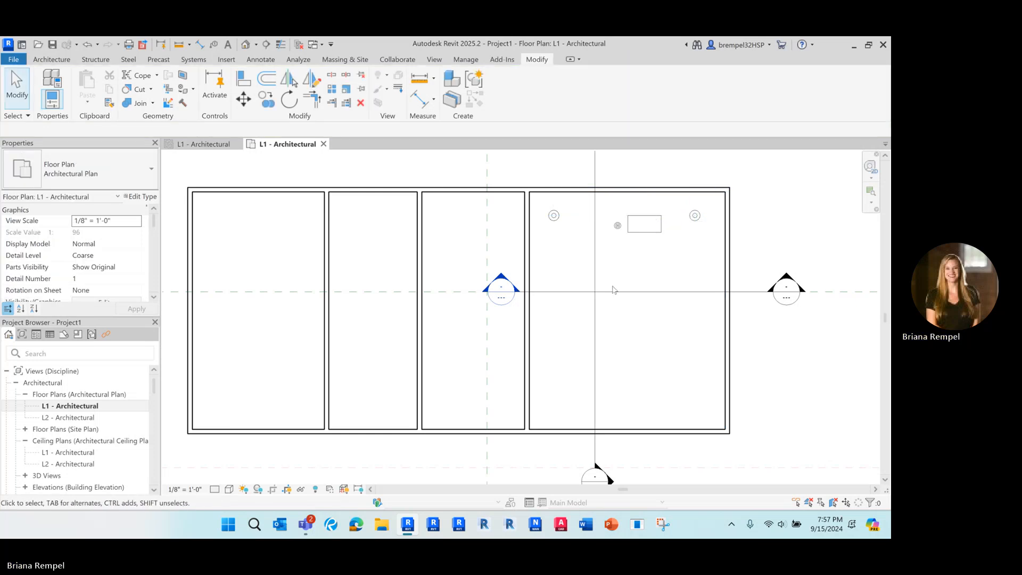
# Go to the section view of the horizontal section line that crosses the rightmost room.
pyautogui.click(640, 295)
pyautogui.rightClick(640, 294)
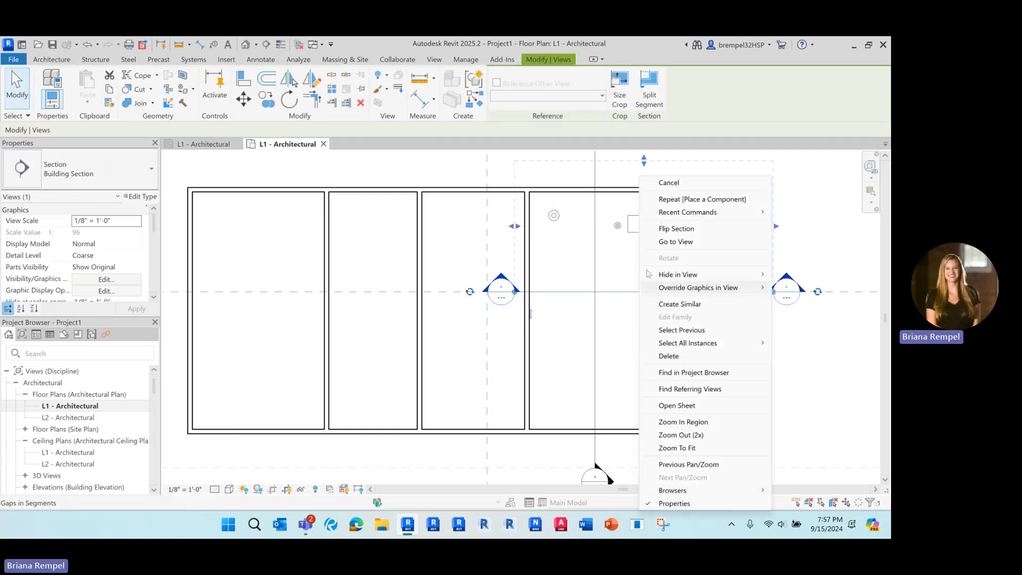
pyautogui.click(674, 242)
pyautogui.scroll(4, 477, 410)
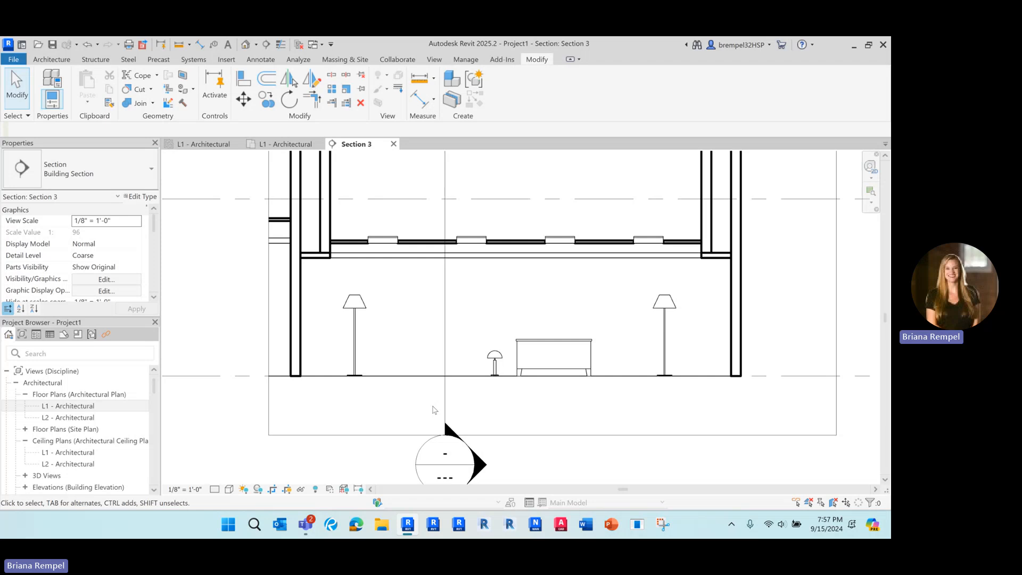
# Examine the level and elevation properties of the floor lamps, table lamp and desk in the section view.
pyautogui.click(356, 358)
pyautogui.click(665, 341)
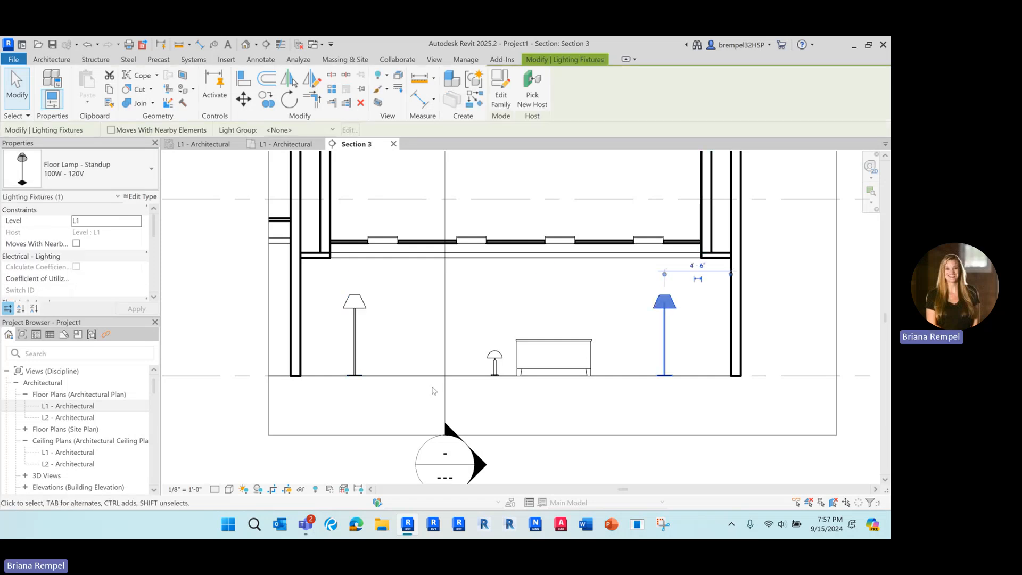
pyautogui.scroll(3, 444, 391)
pyautogui.click(530, 349)
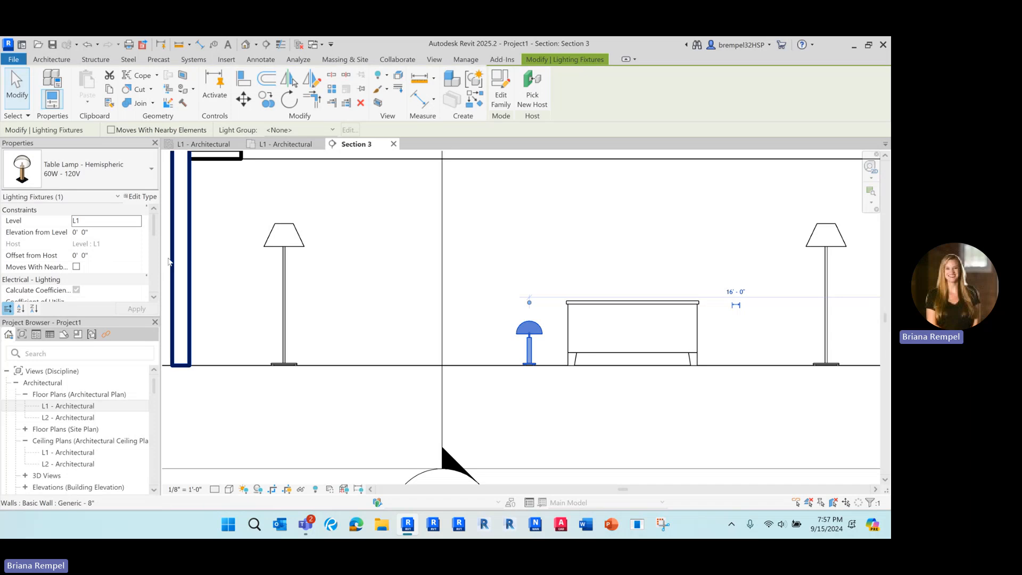
pyautogui.click(615, 312)
pyautogui.scroll(2, 625, 380)
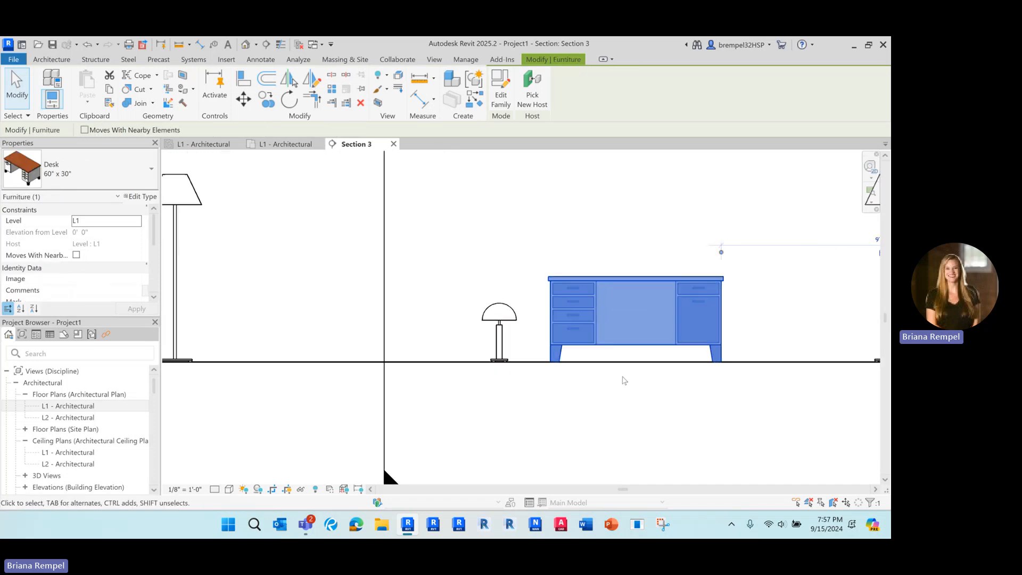
pyautogui.click(503, 324)
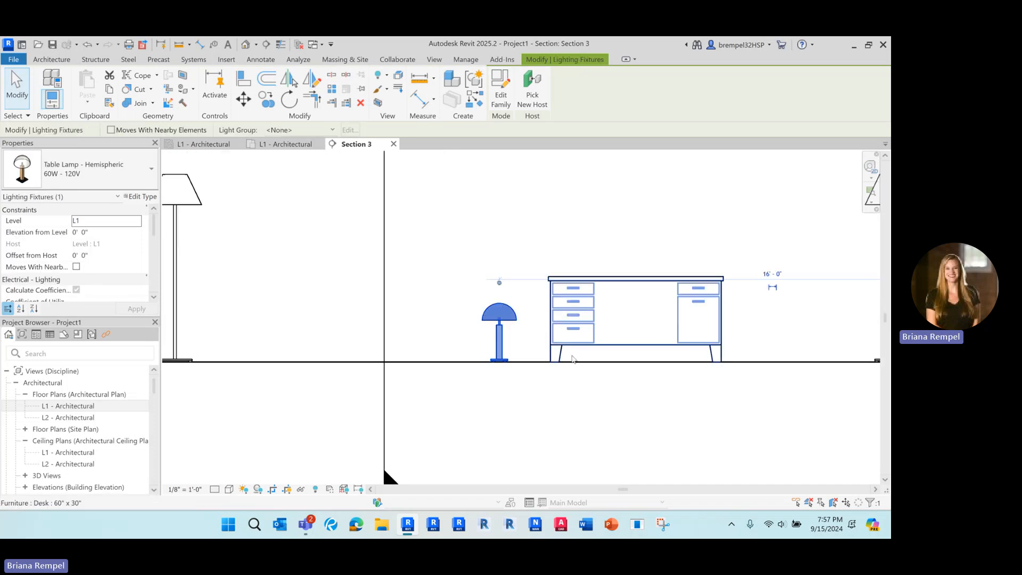
# Measure the desk's height from the floor line to its top with an aligned dimension, without placing it.
pyautogui.click(58, 61)
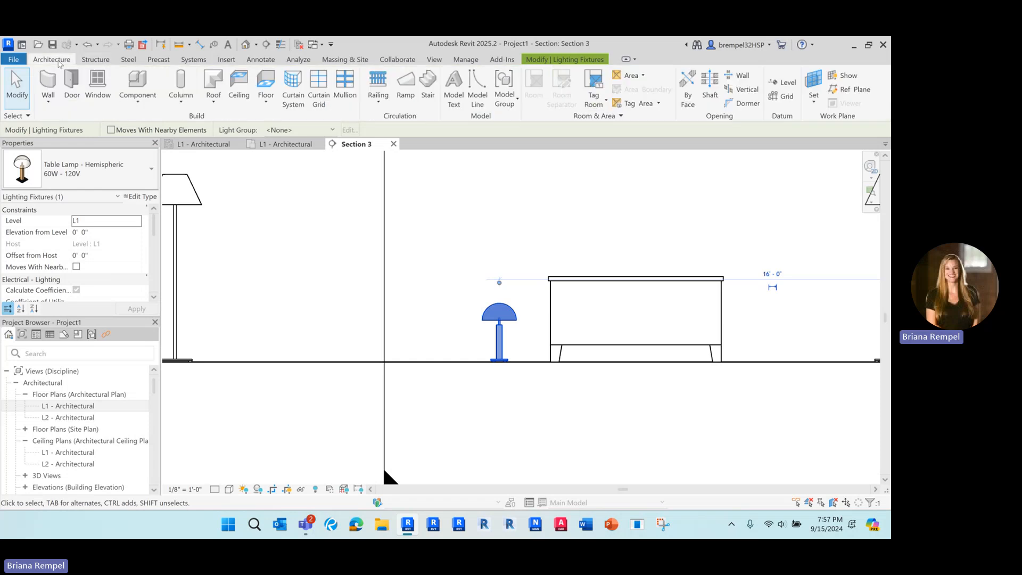
pyautogui.click(260, 59)
pyautogui.click(47, 88)
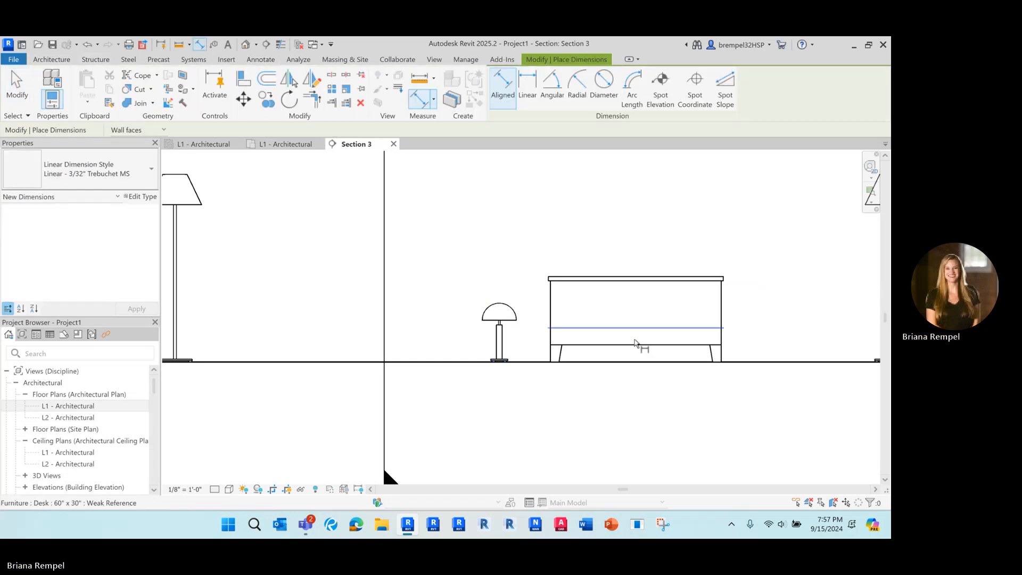
pyautogui.click(617, 364)
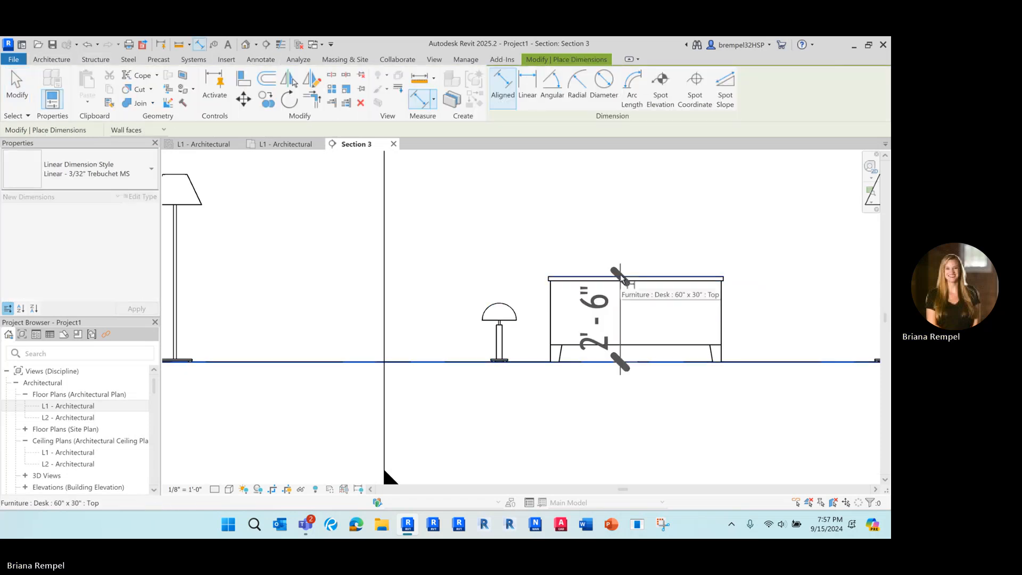
pyautogui.press('Escape')
pyautogui.press('Escape')
# Try setting the table lamp's elevation from level to 2' 6", and undo the change.
pyautogui.click(514, 319)
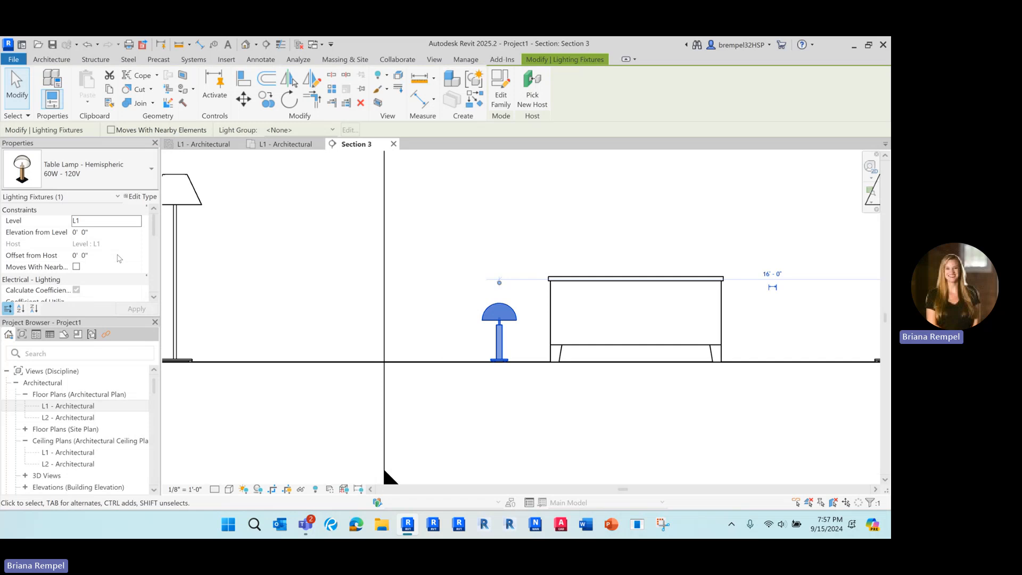
pyautogui.click(119, 234)
pyautogui.write('2 6')
pyautogui.press('Return')
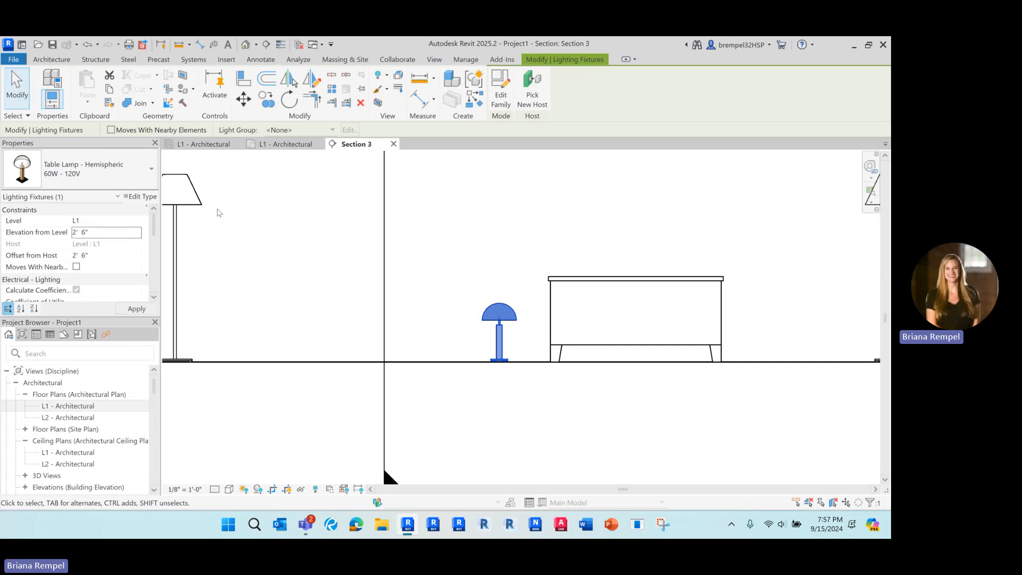
pyautogui.click(545, 245)
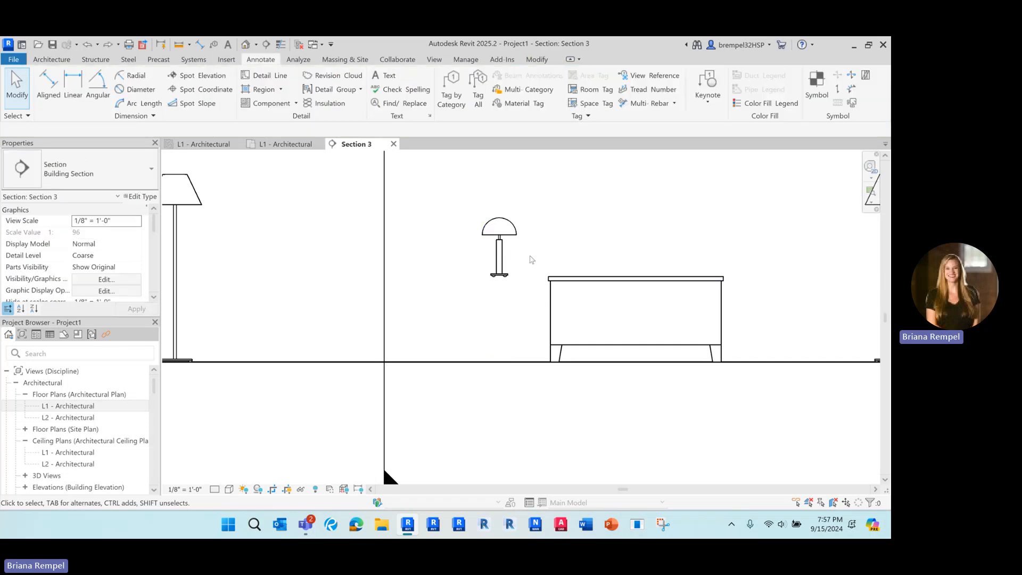
pyautogui.hotkey('ctrl', 'z')
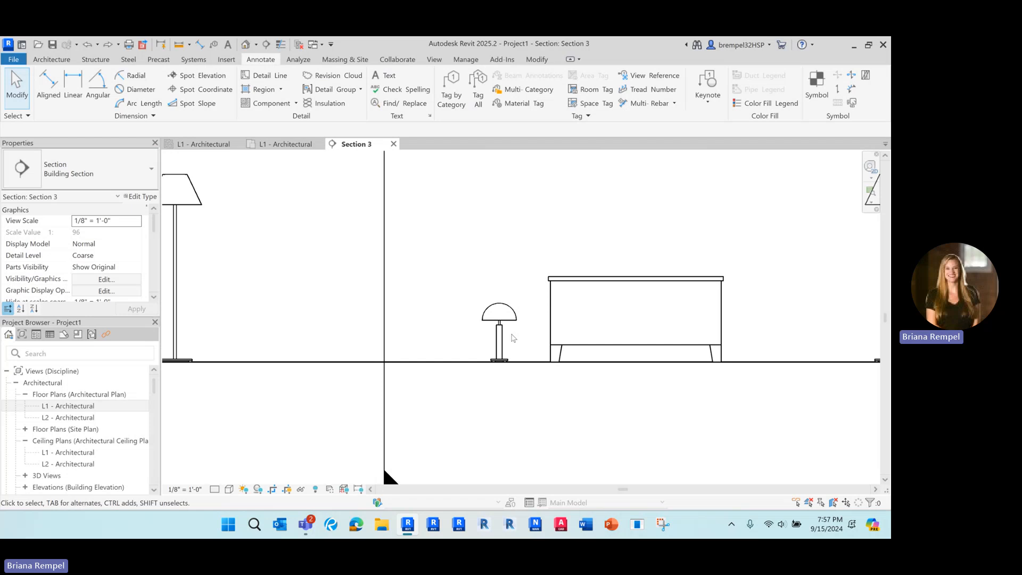
# Move the table lamp from its base on the floor line onto the desktop, near the desk's left end.
pyautogui.click(513, 336)
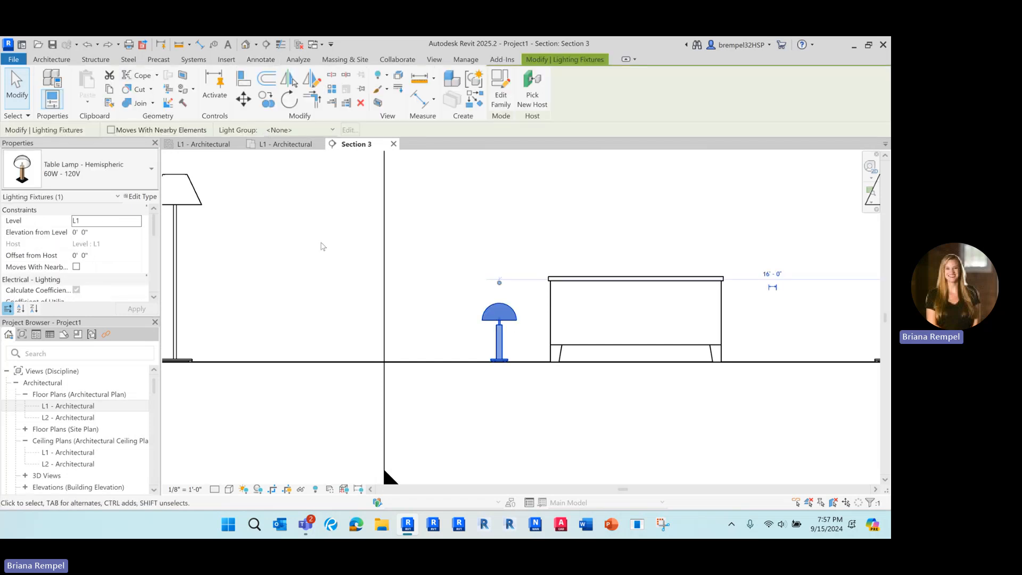
pyautogui.press('a')
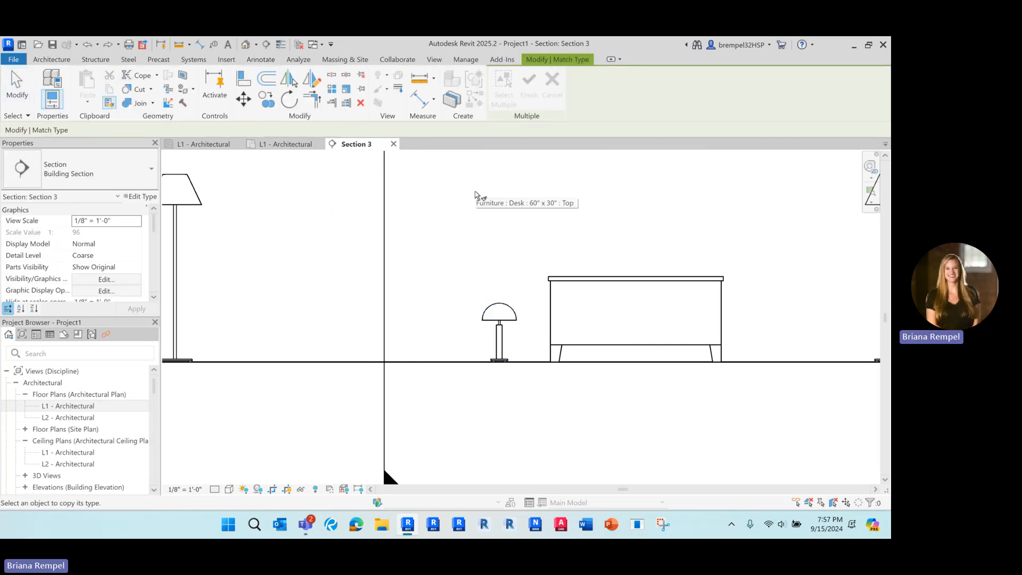
pyautogui.press('Escape')
pyautogui.click(499, 314)
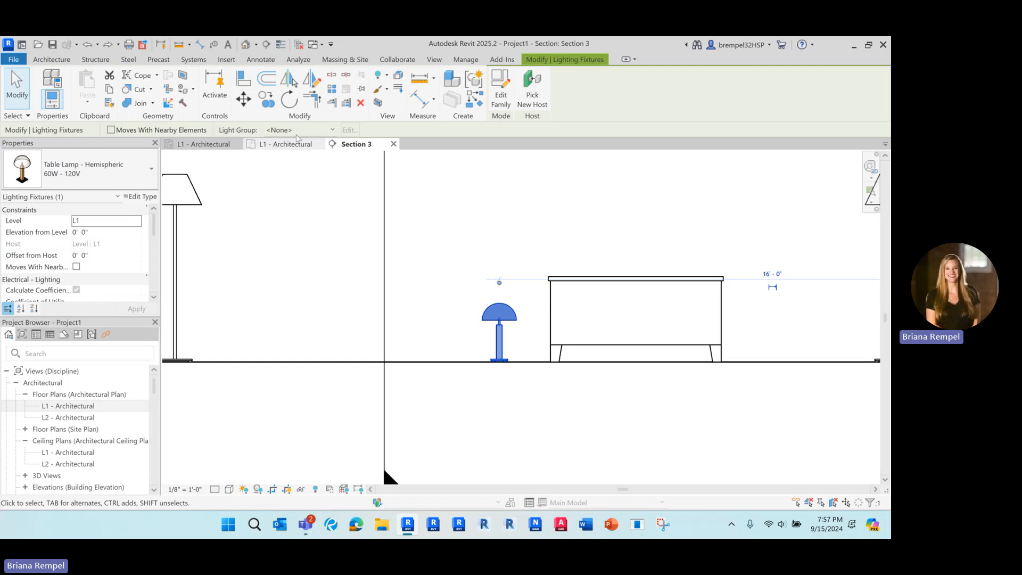
pyautogui.click(243, 99)
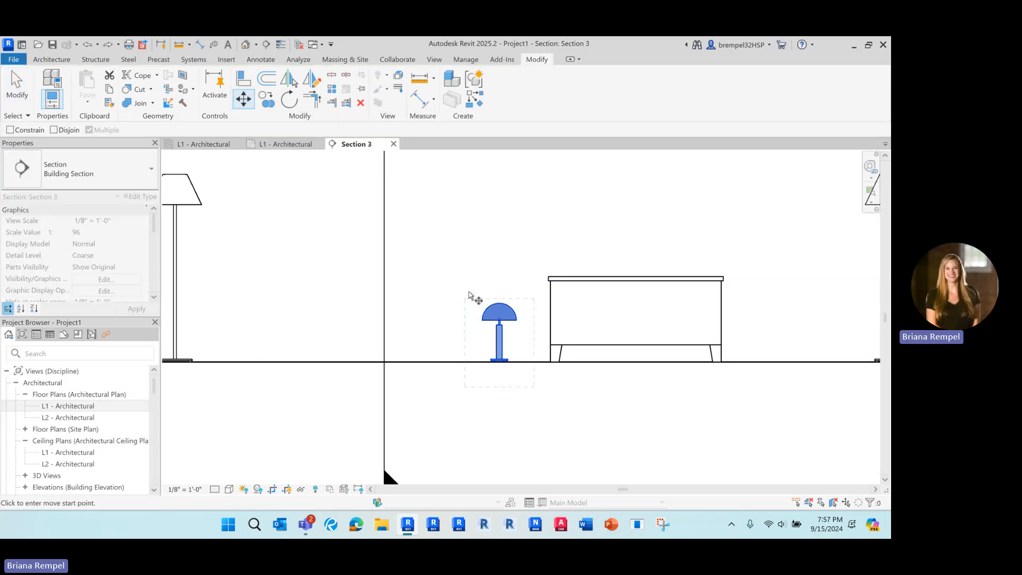
pyautogui.click(499, 365)
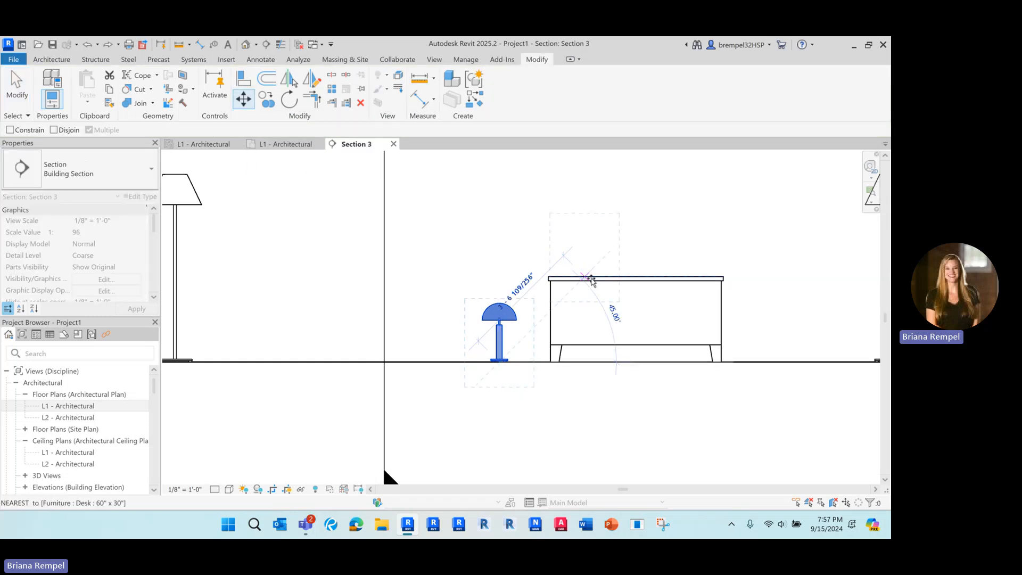
pyautogui.click(596, 279)
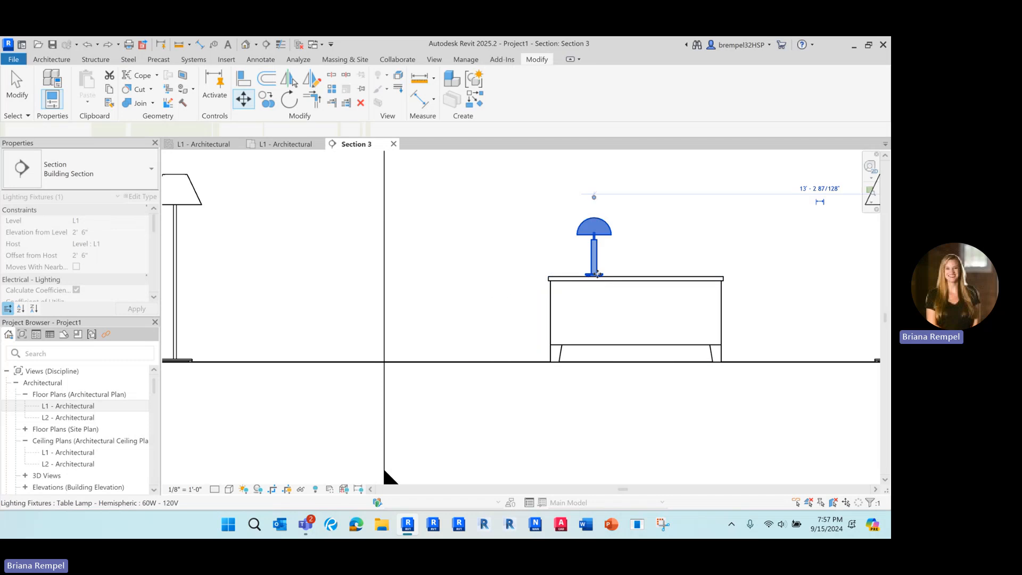
pyautogui.moveTo(659, 261); pyautogui.dragTo(537, 256, button='middle')
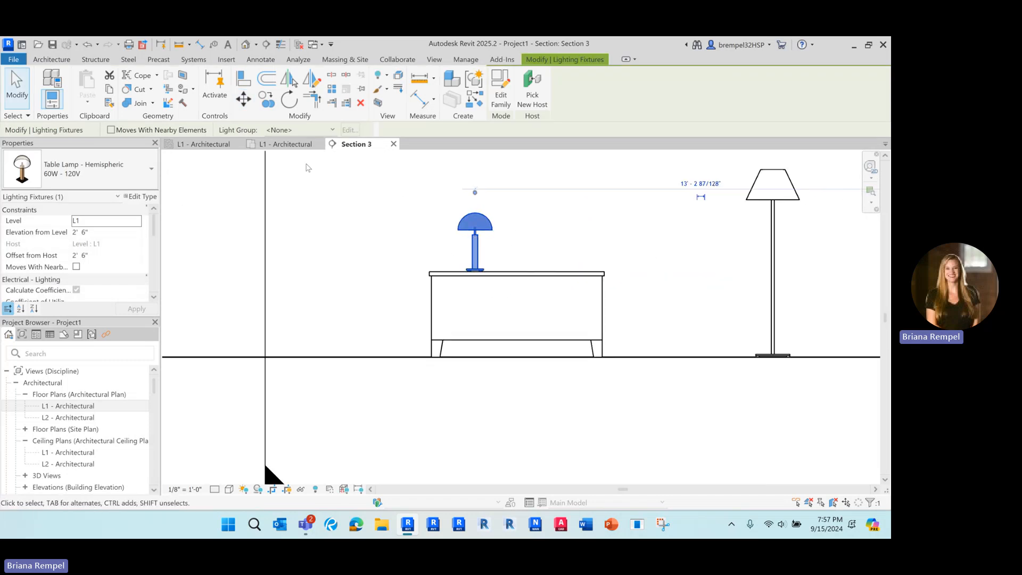
# Move the table lamp in the L1 floor plan to just above the desk, about 1'-6" below the upper wall, and check it in Section 3.
pyautogui.click(281, 147)
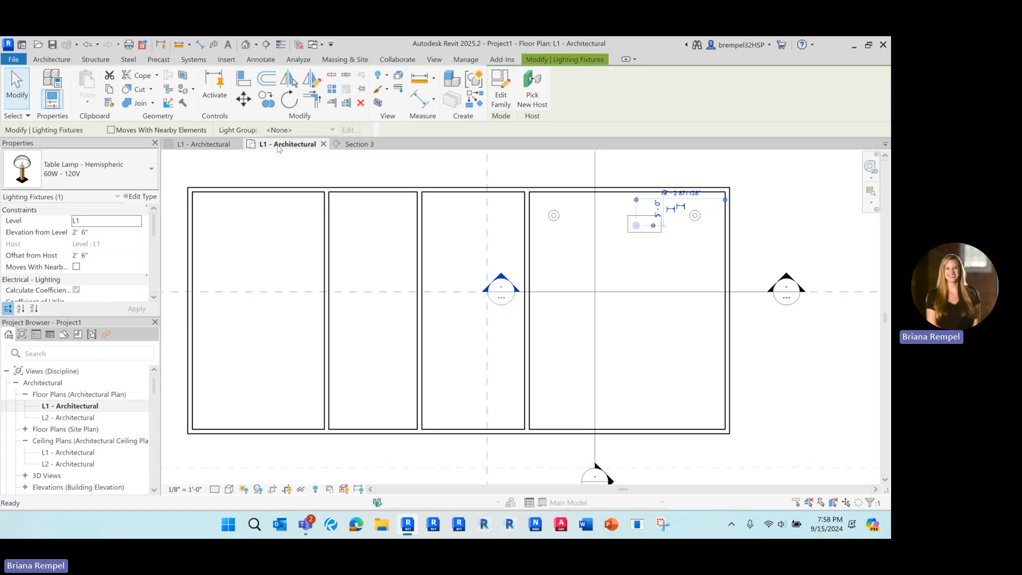
pyautogui.scroll(5, 635, 226)
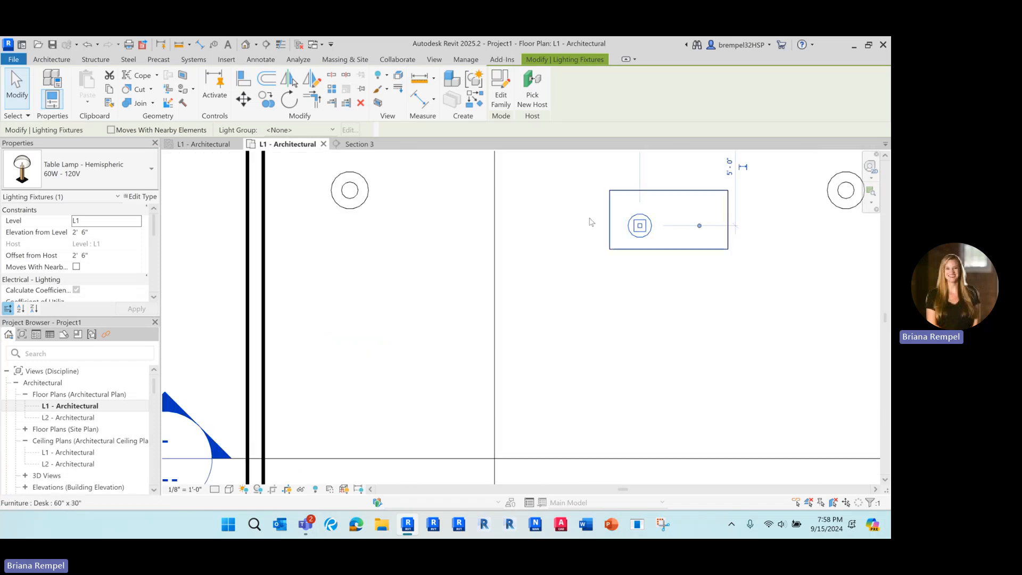
pyautogui.scroll(-2, 580, 242)
pyautogui.moveTo(619, 229); pyautogui.dragTo(617, 180)
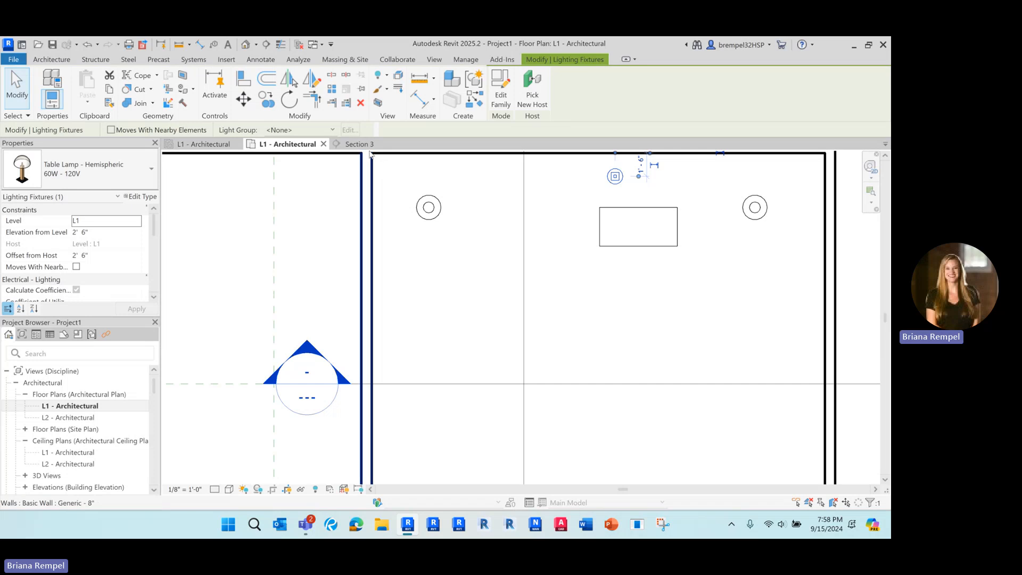
pyautogui.hotkey('ctrl', 'Tab')
pyautogui.click(445, 243)
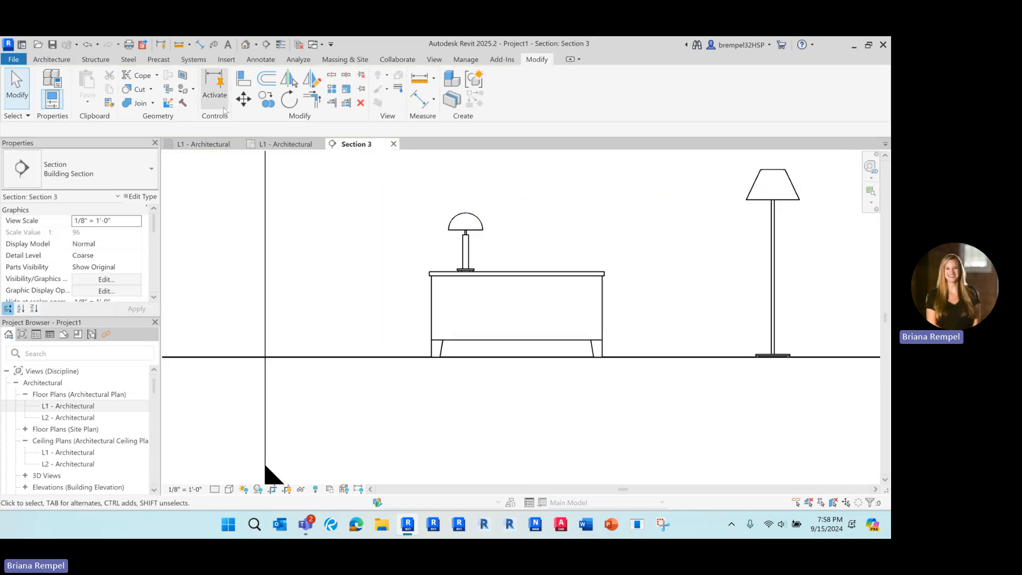
# Move the table lamp in the L1 floor plan back onto the desk's lower-left area, about 5'-2" below the upper wall.
pyautogui.click(290, 144)
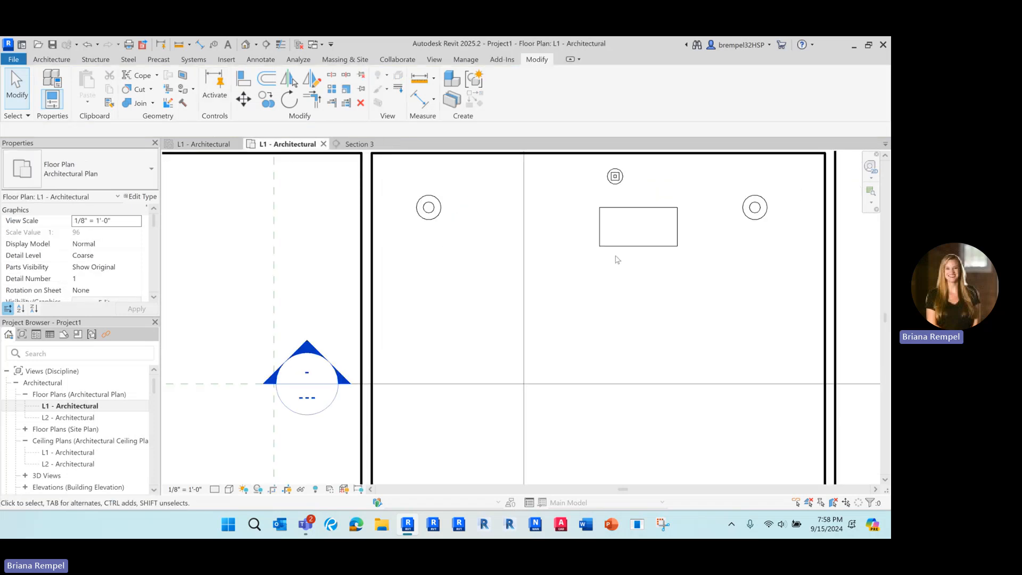
pyautogui.click(614, 176)
pyautogui.scroll(2, 615, 175)
pyautogui.moveTo(618, 171); pyautogui.dragTo(615, 273)
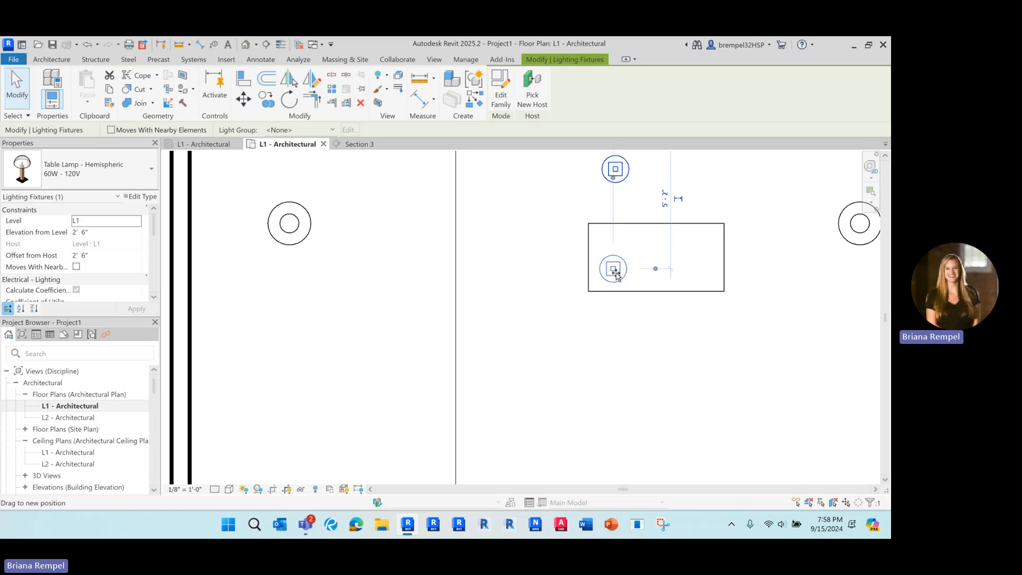
pyautogui.click(508, 250)
pyautogui.scroll(-5, 508, 250)
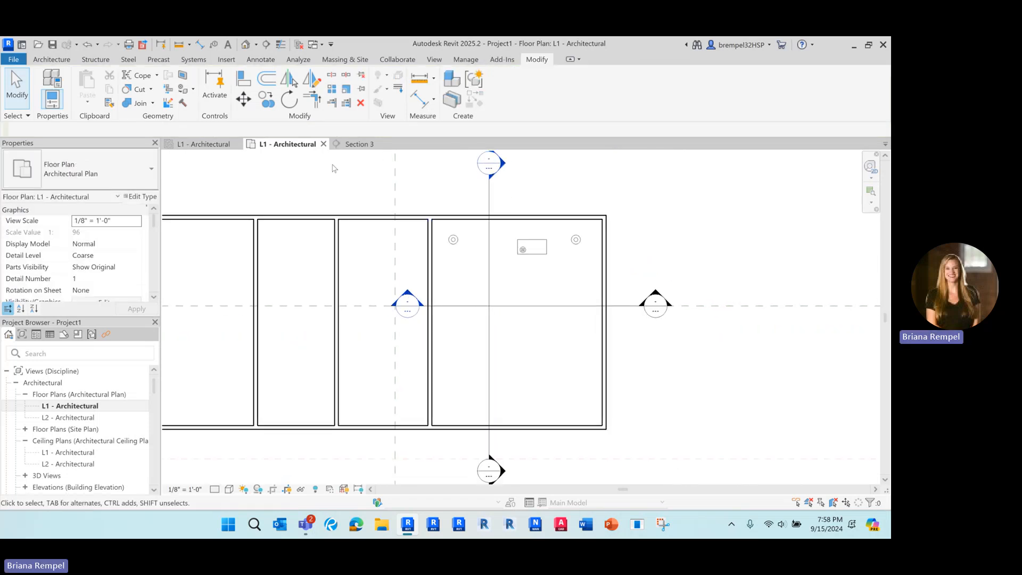
# Open the architectural 3D View 1 and 3D View 3, and examine the floor lamps and the table lamp on the desk in the perspective.
pyautogui.scroll(-4, 38, 391)
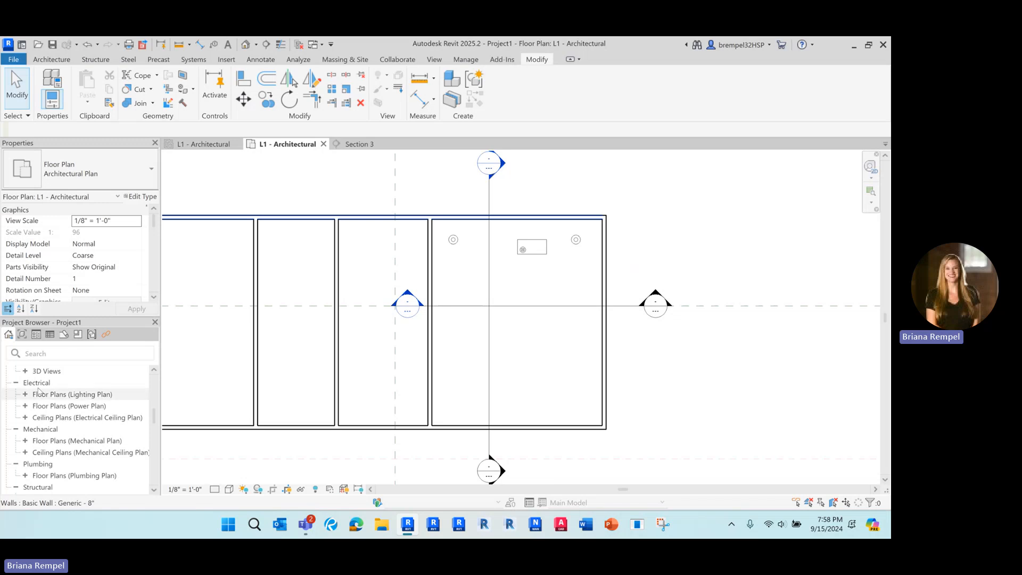
pyautogui.click(25, 429)
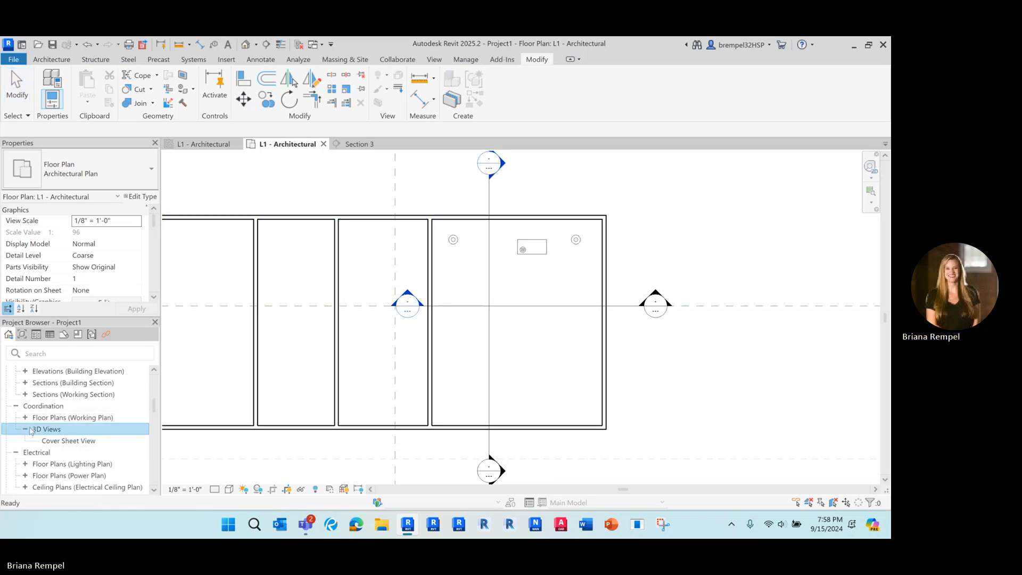
pyautogui.click(26, 429)
pyautogui.click(16, 405)
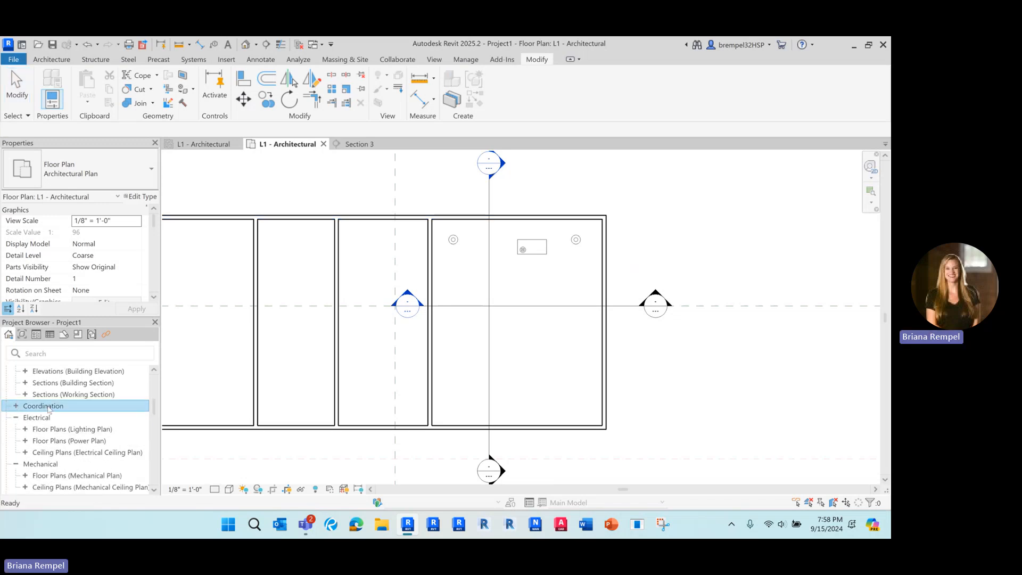
pyautogui.scroll(-5, 48, 411)
pyautogui.moveTo(155, 439); pyautogui.dragTo(155, 399)
pyautogui.scroll(2, 130, 406)
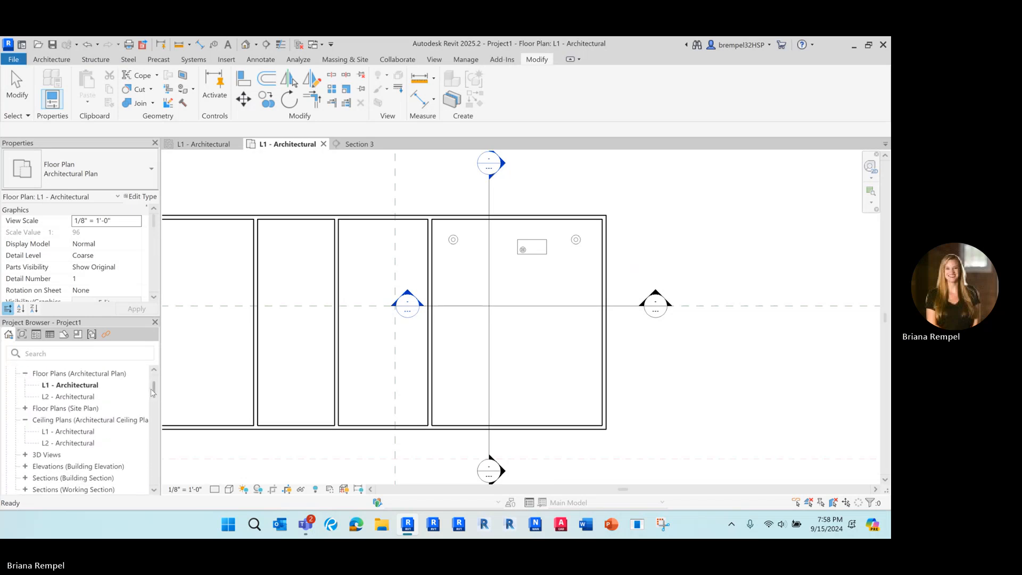
pyautogui.doubleClick(51, 445)
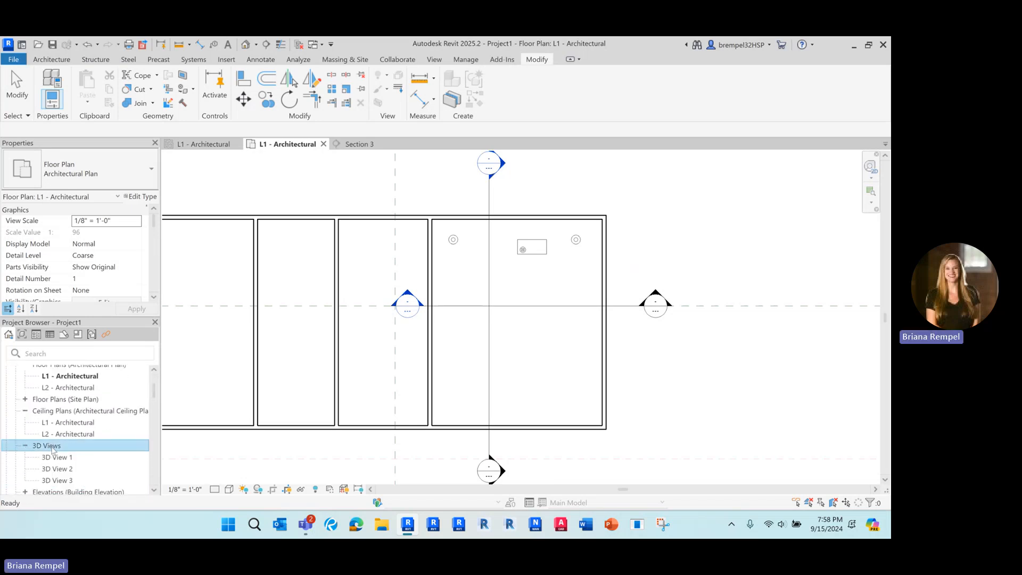
pyautogui.doubleClick(61, 458)
pyautogui.doubleClick(59, 480)
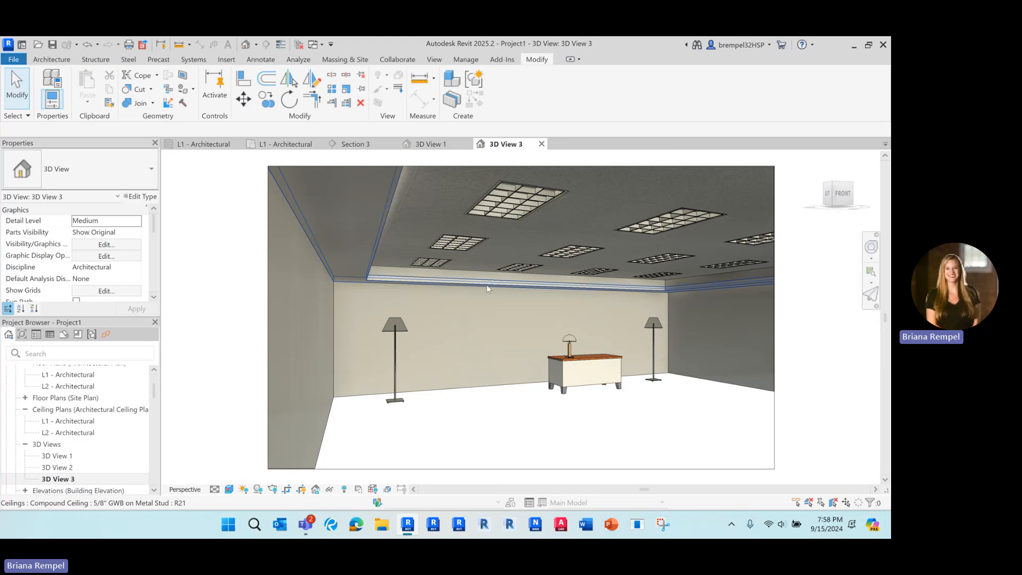
pyautogui.click(395, 400)
pyautogui.click(569, 346)
pyautogui.click(510, 414)
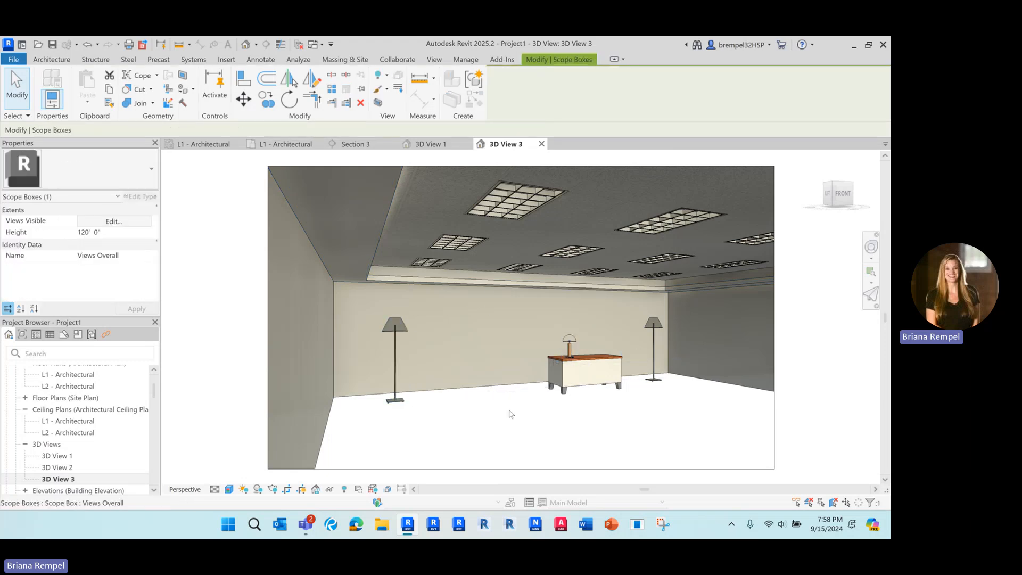
pyautogui.moveTo(308, 524)
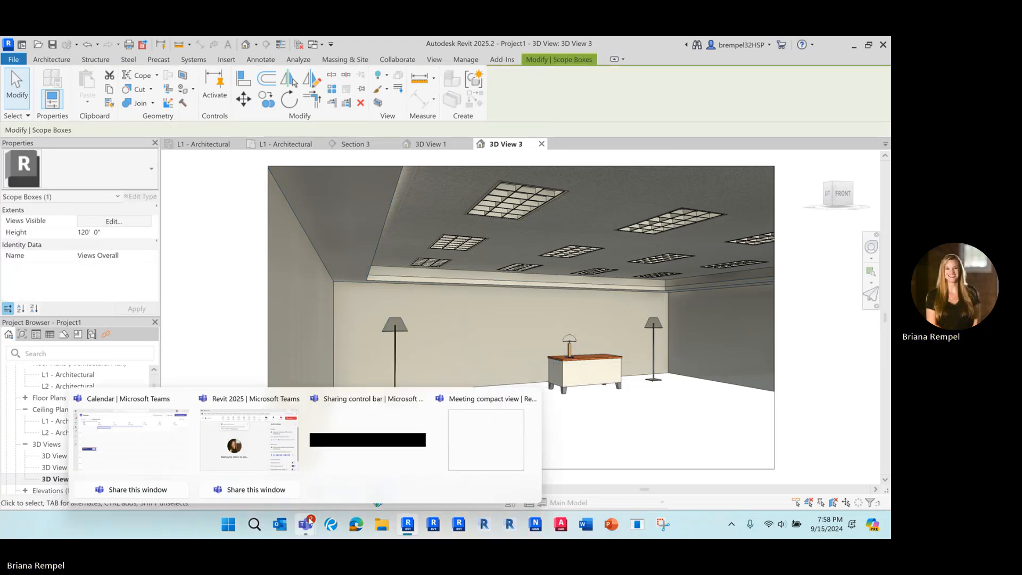
pyautogui.click(265, 452)
pyautogui.click(526, 144)
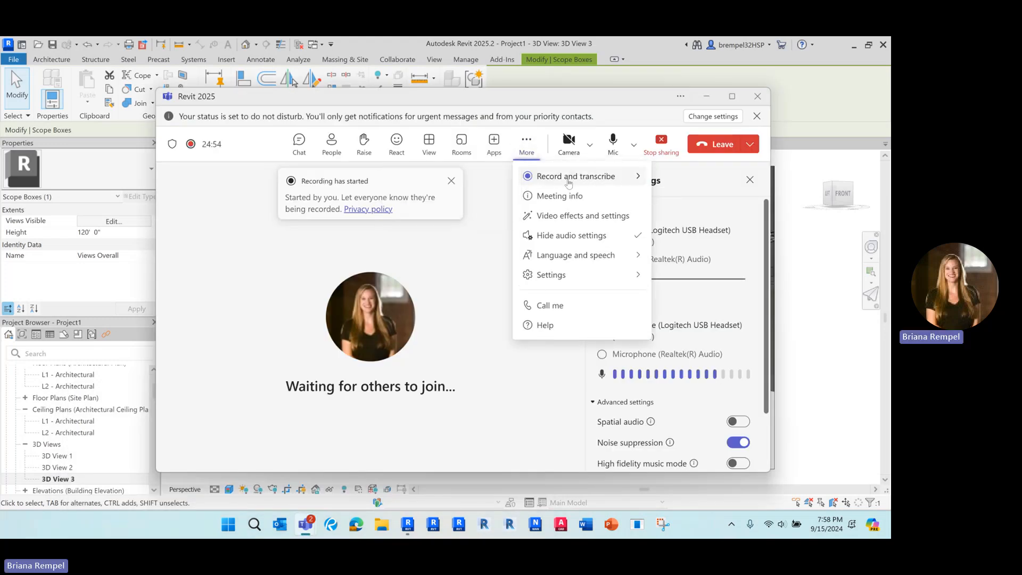
pyautogui.moveTo(537, 182)
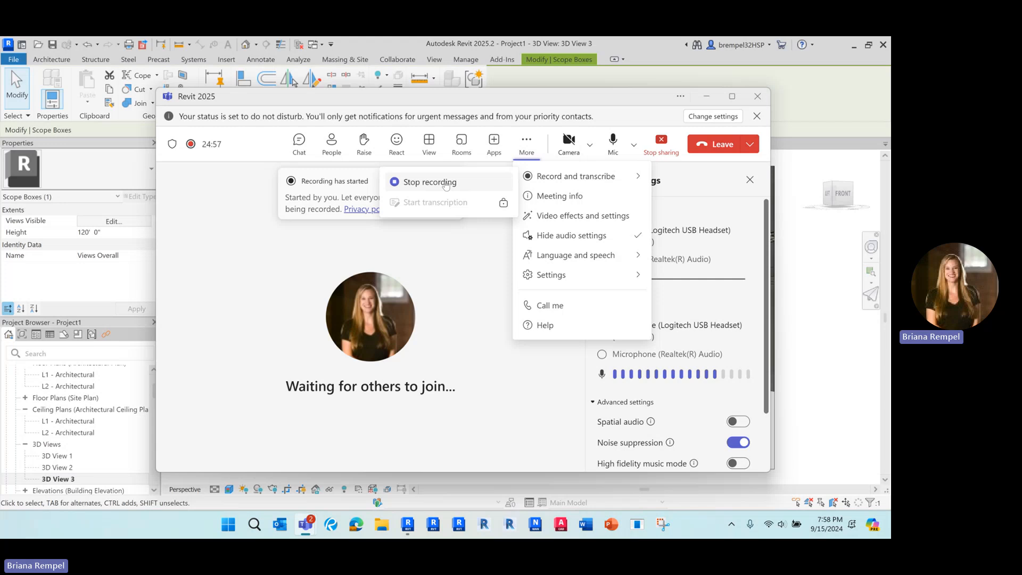
pyautogui.click(446, 182)
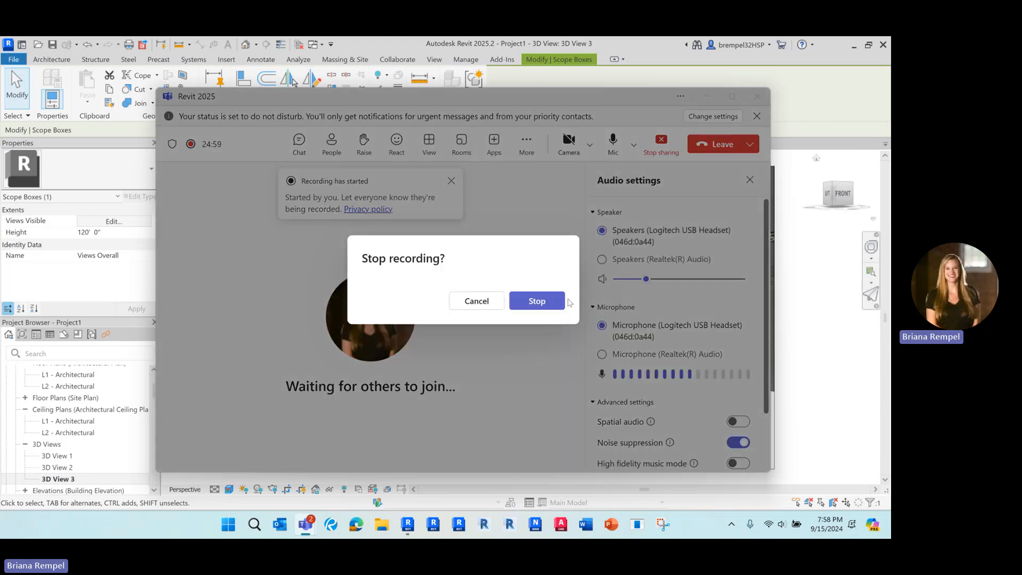